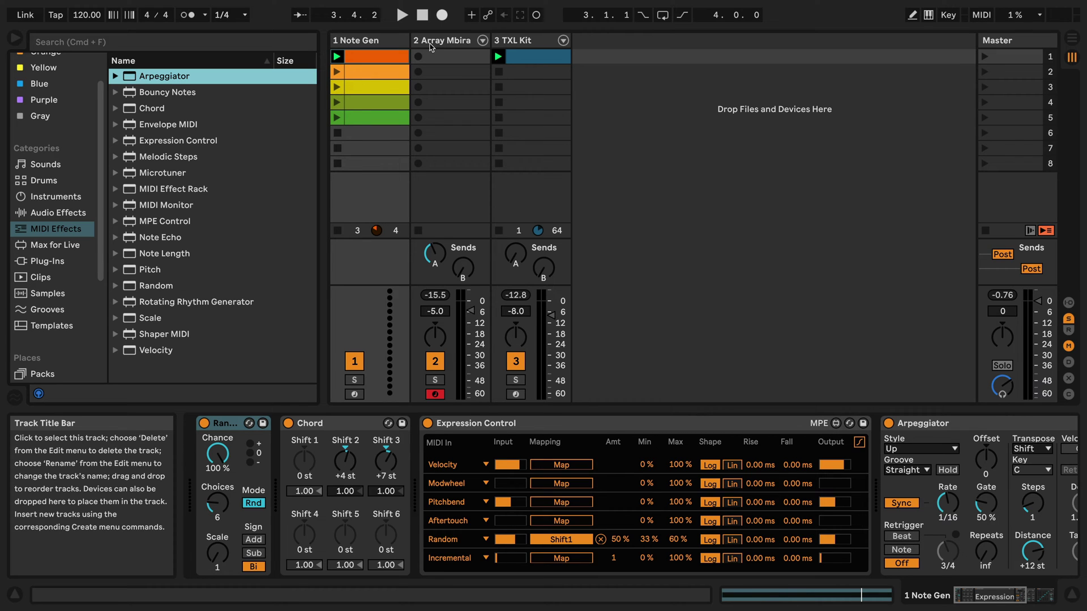
# - Audition the set, inspect the notes of the first Note Gen clip, and return to the track's devices
pyautogui.press('space')
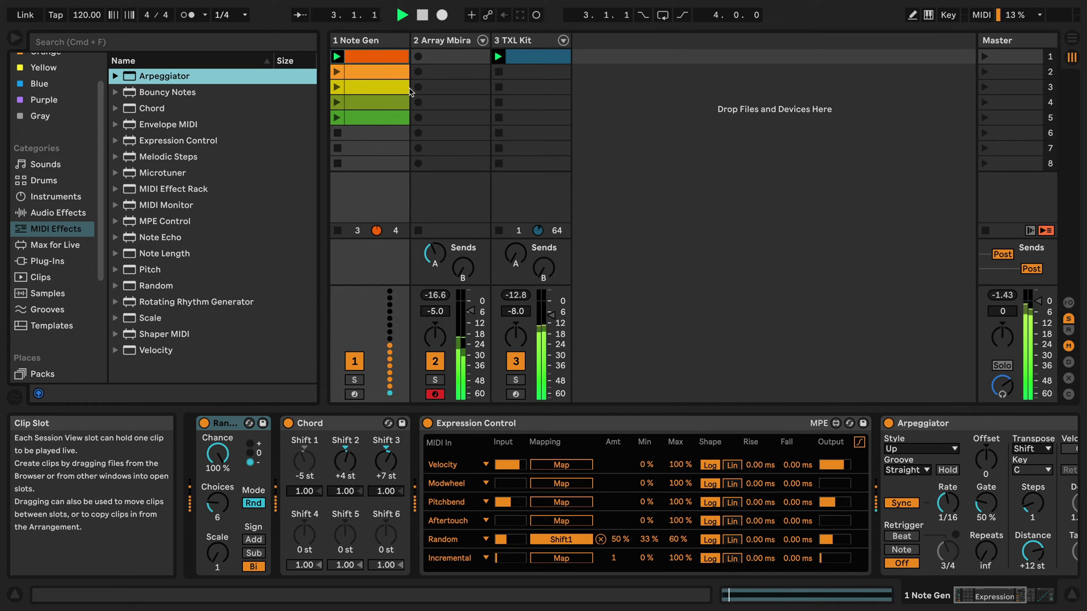
pyautogui.press('space')
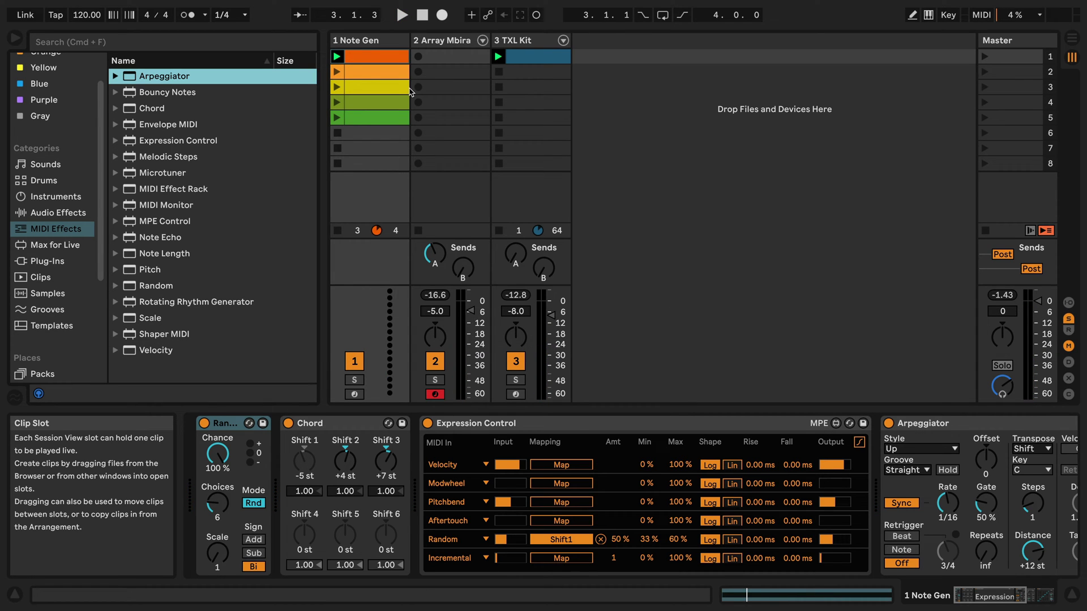
pyautogui.doubleClick(373, 56)
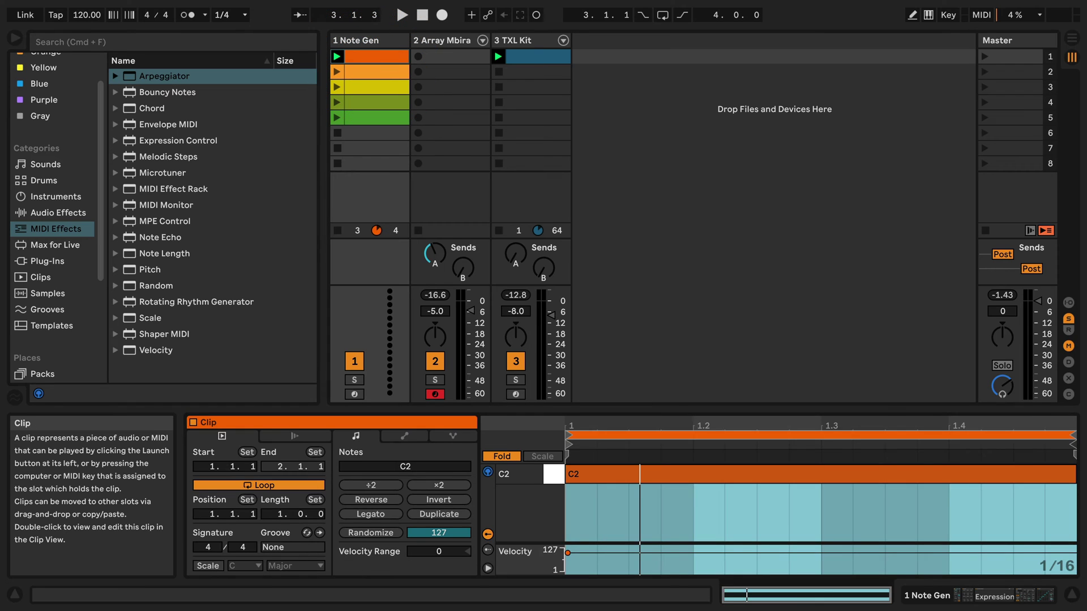
pyautogui.click(367, 61)
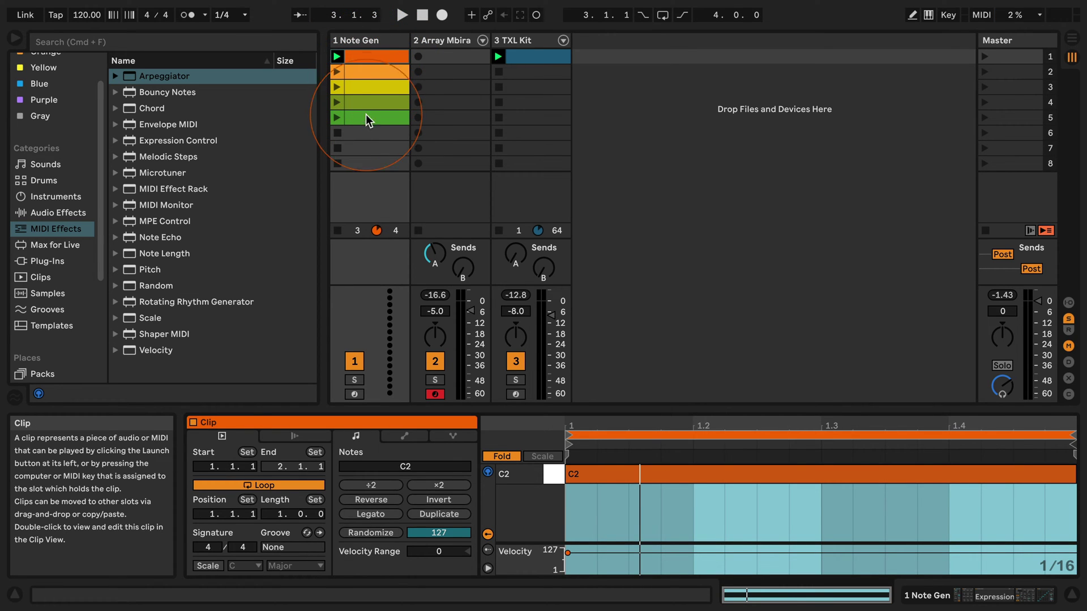
pyautogui.click(357, 44)
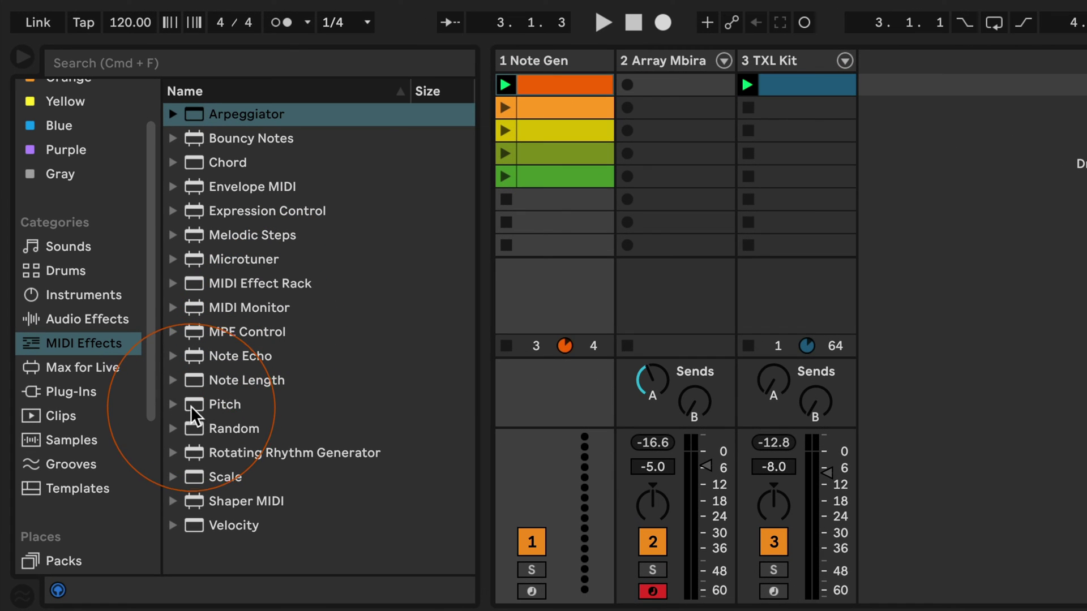
# - Add the +12 Pitch preset ahead of Random on the Note Gen track and audition the result
pyautogui.click(129, 269)
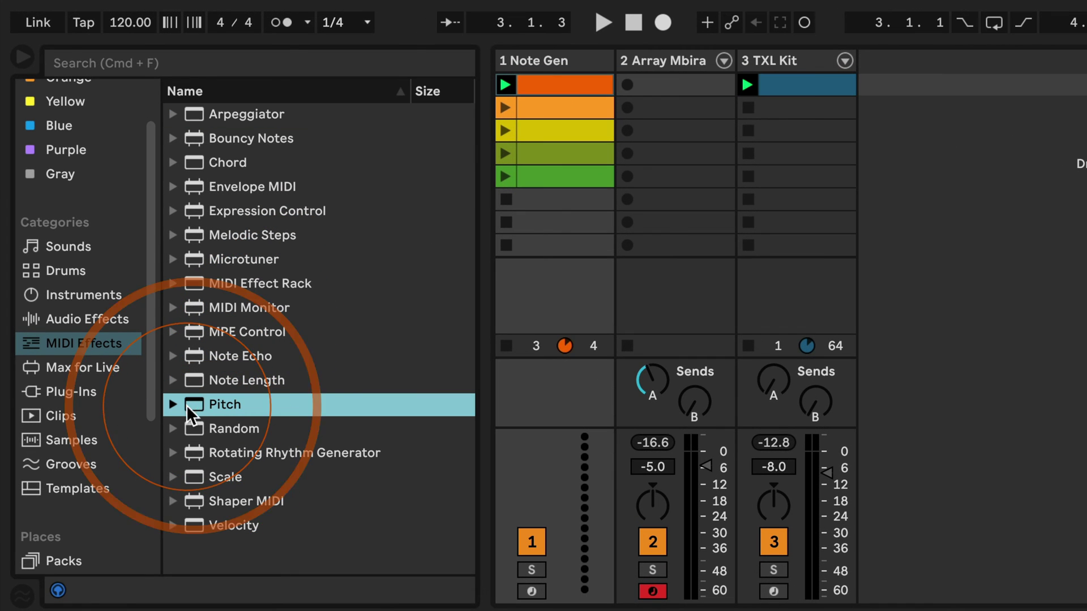
pyautogui.click(172, 405)
pyautogui.moveTo(208, 428); pyautogui.dragTo(16, 420)
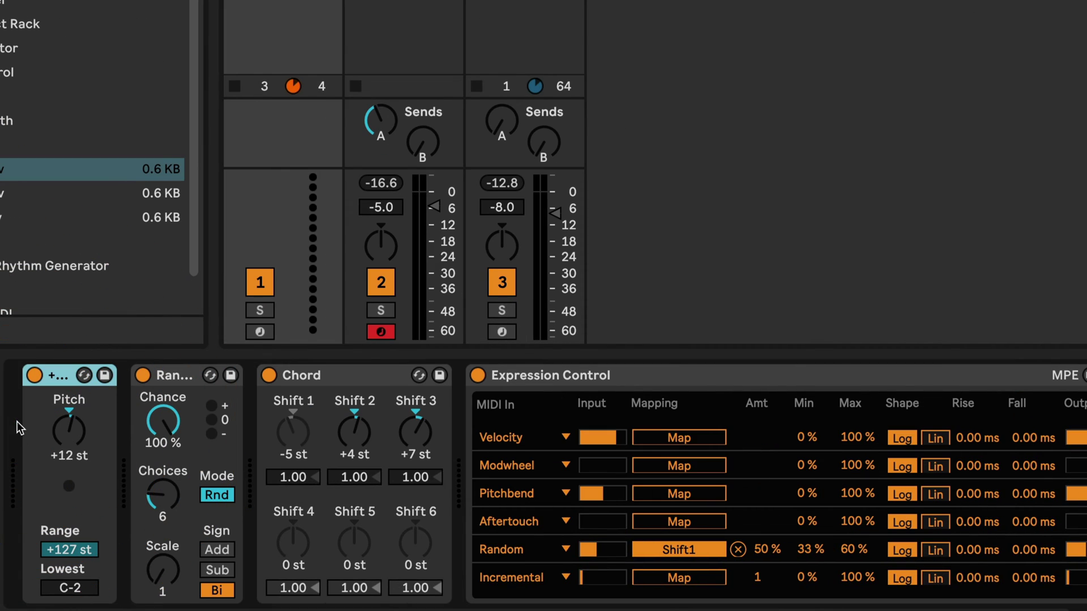
pyautogui.click(144, 360)
pyautogui.press('space')
pyautogui.click(144, 360)
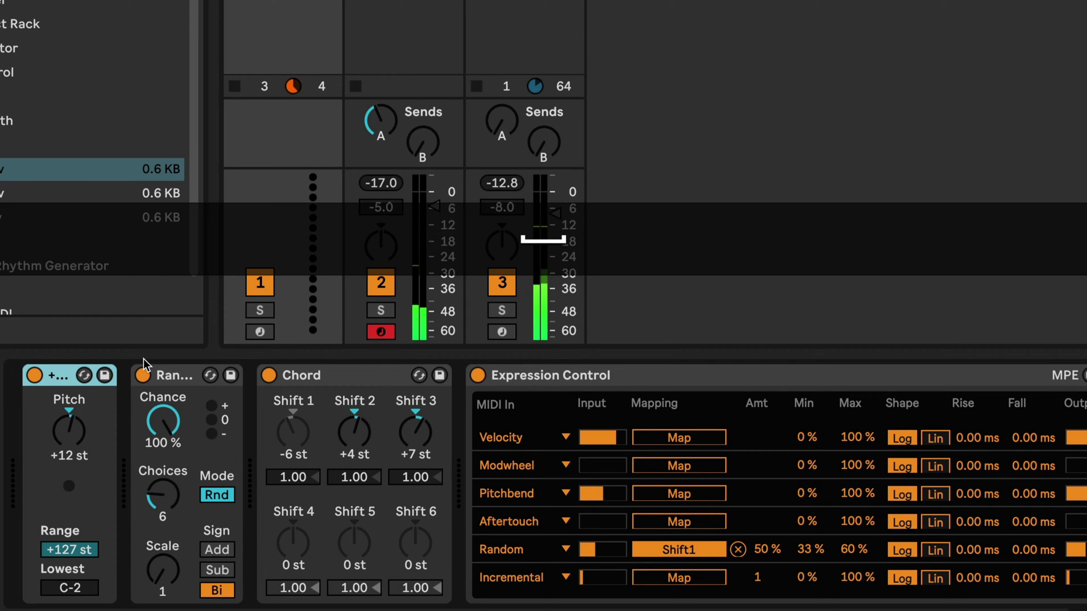
pyautogui.click(2, 145)
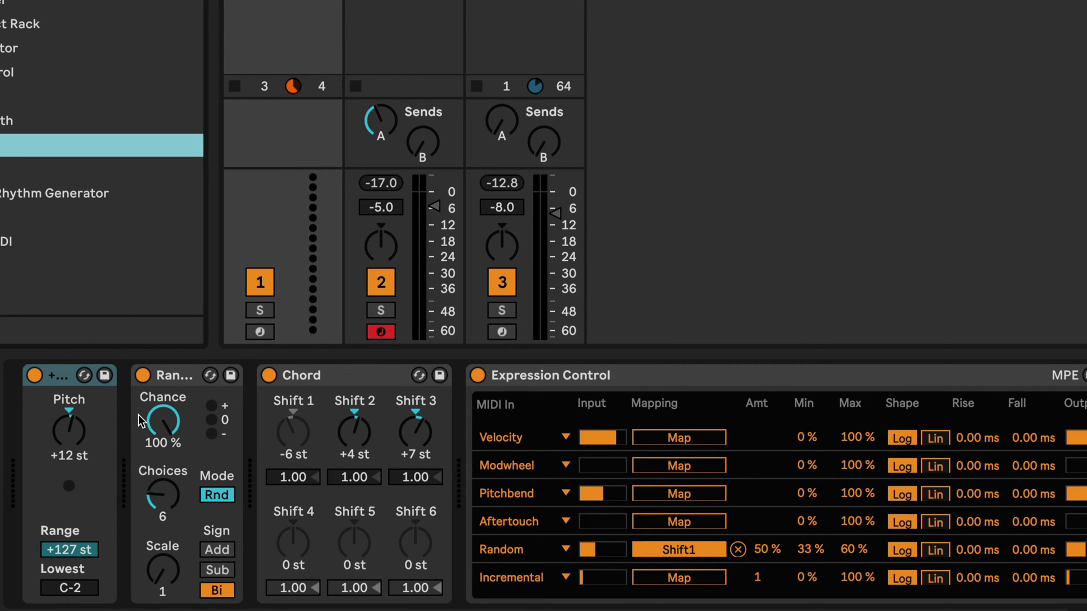
# - Start playback and try Arpeggiator rates of 1/4 and 1/8, leaving the rate at 1/8
pyautogui.hscroll(1, 139, 415)
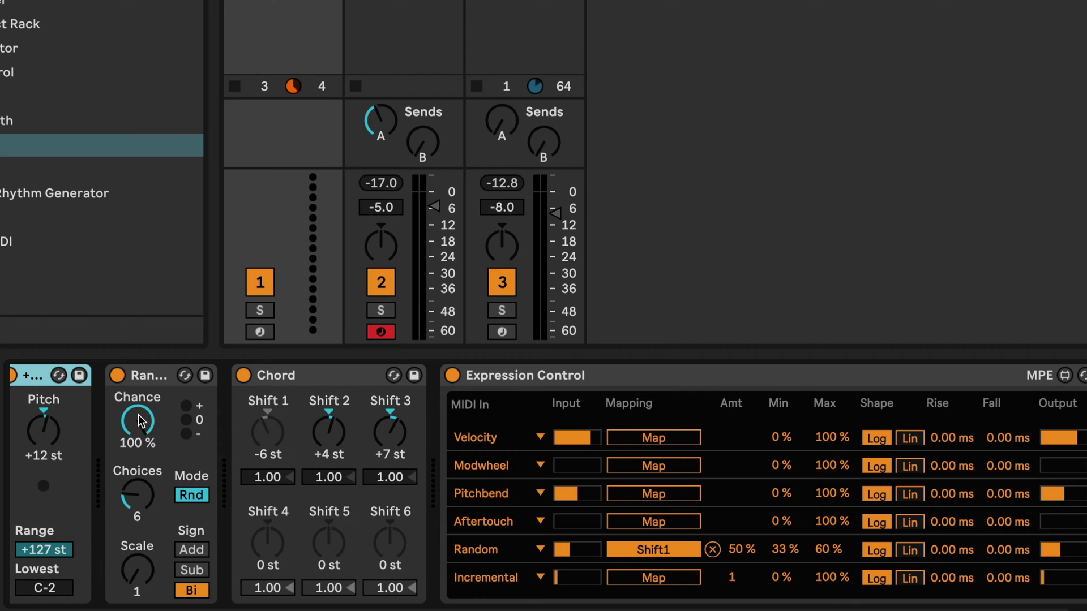
pyautogui.hscroll(3, 138, 414)
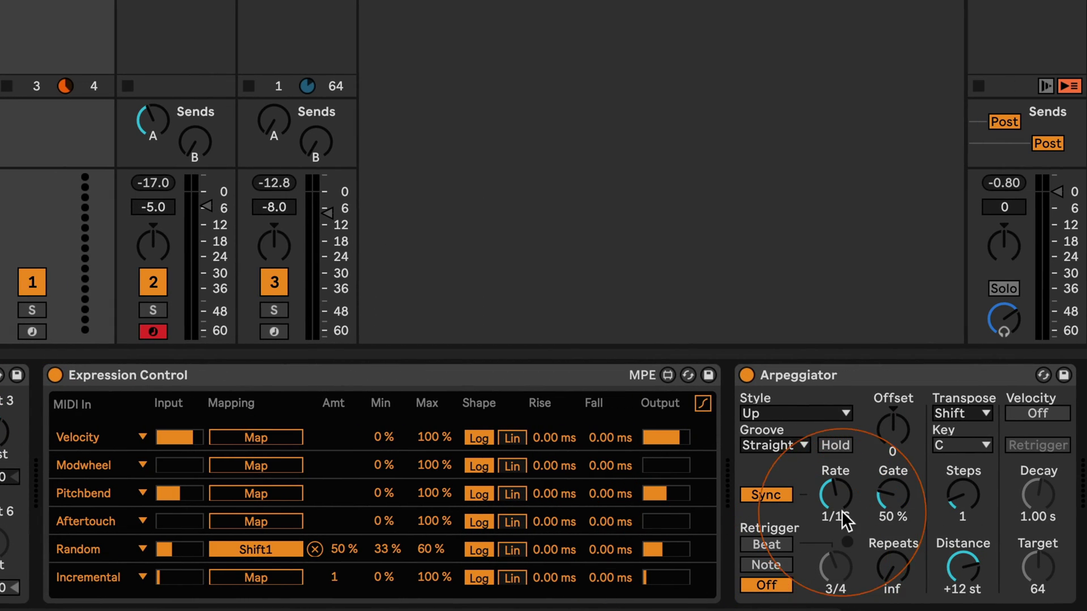
pyautogui.press('space')
pyautogui.moveTo(976, 506); pyautogui.dragTo(976, 479)
pyautogui.click(836, 501)
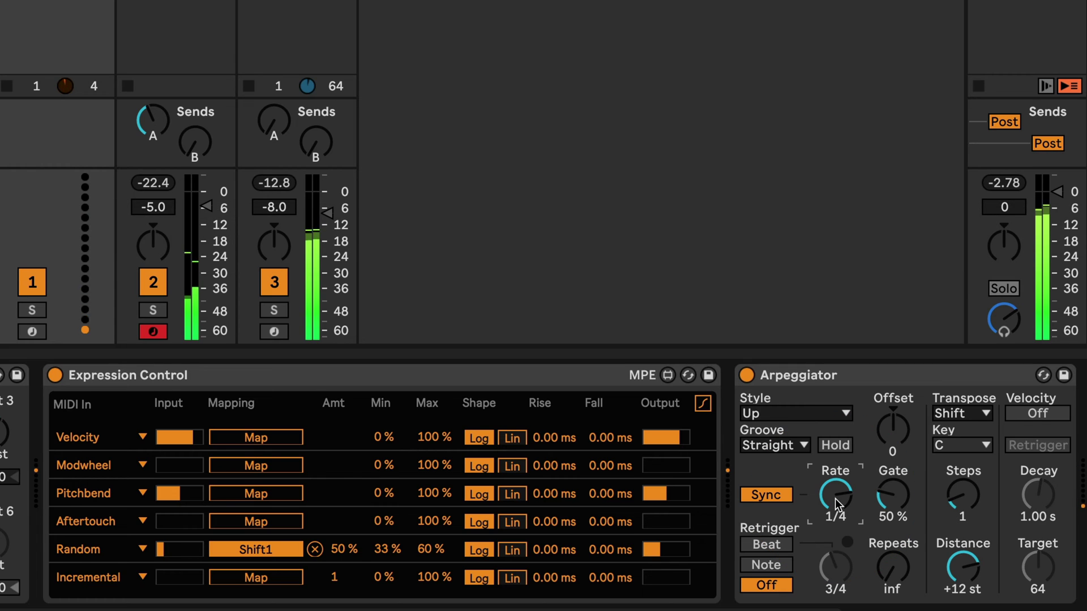
pyautogui.moveTo(836, 498); pyautogui.dragTo(837, 490)
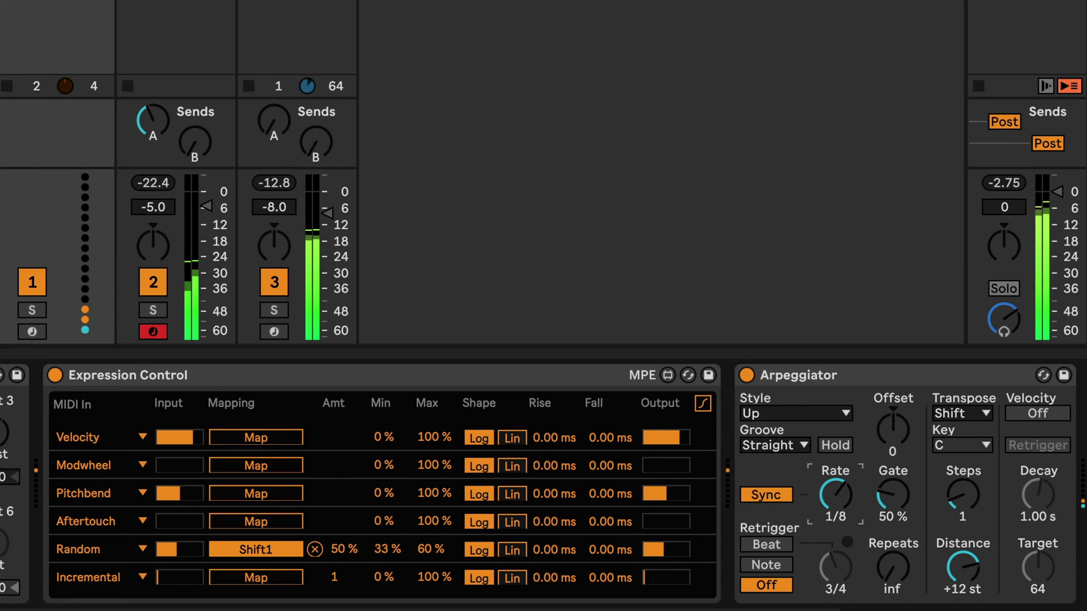
pyautogui.click(834, 498)
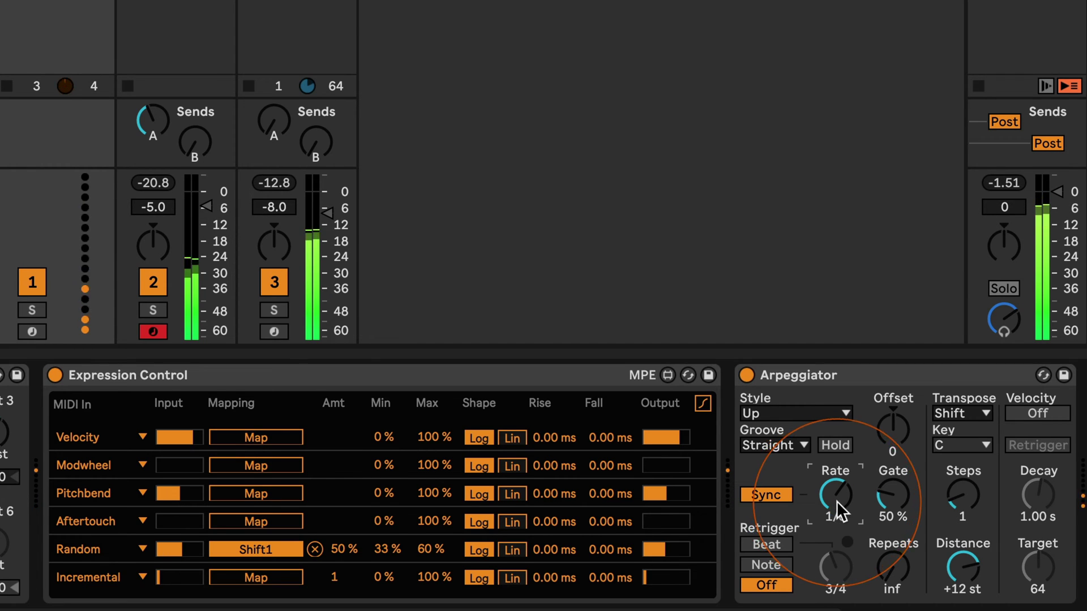
# - Set the Arpeggiator's Repeats to 1, and compare the sound by bypassing and re-enabling the device
pyautogui.click(896, 576)
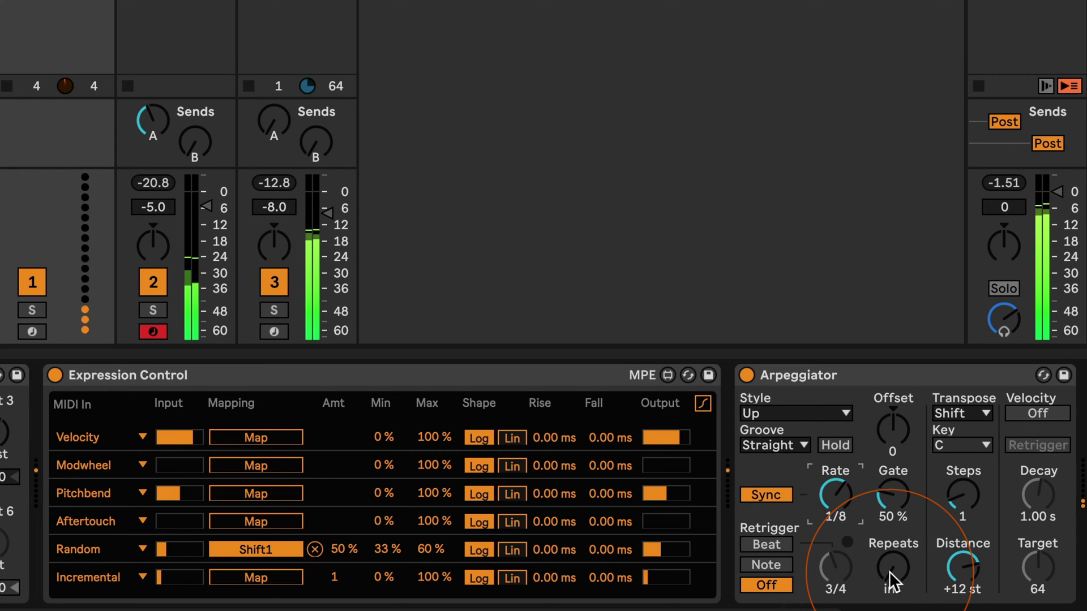
pyautogui.moveTo(889, 572); pyautogui.dragTo(884, 562)
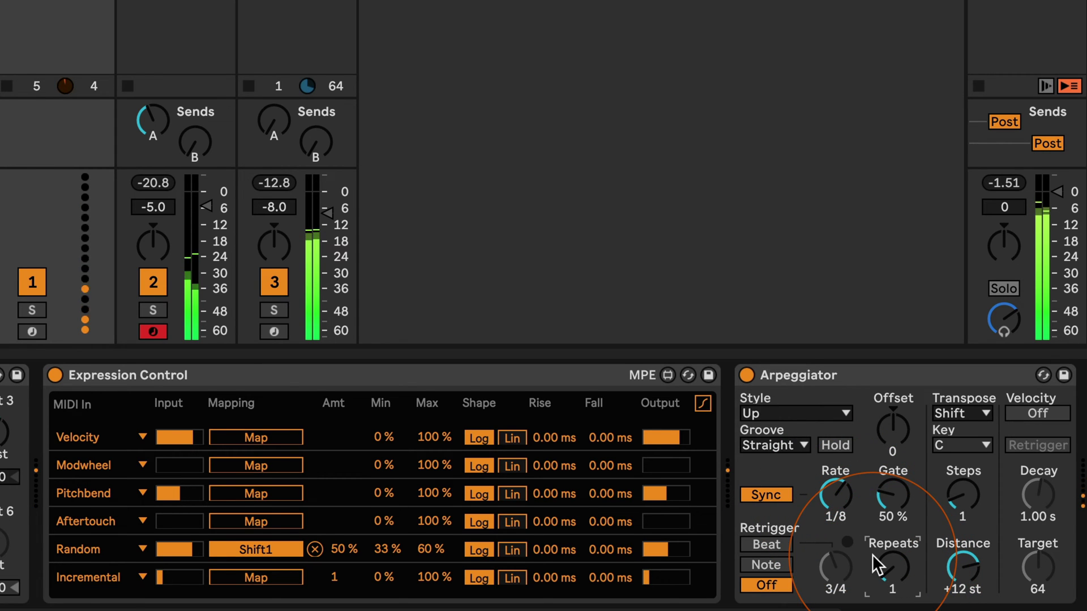
pyautogui.hscroll(2, 873, 556)
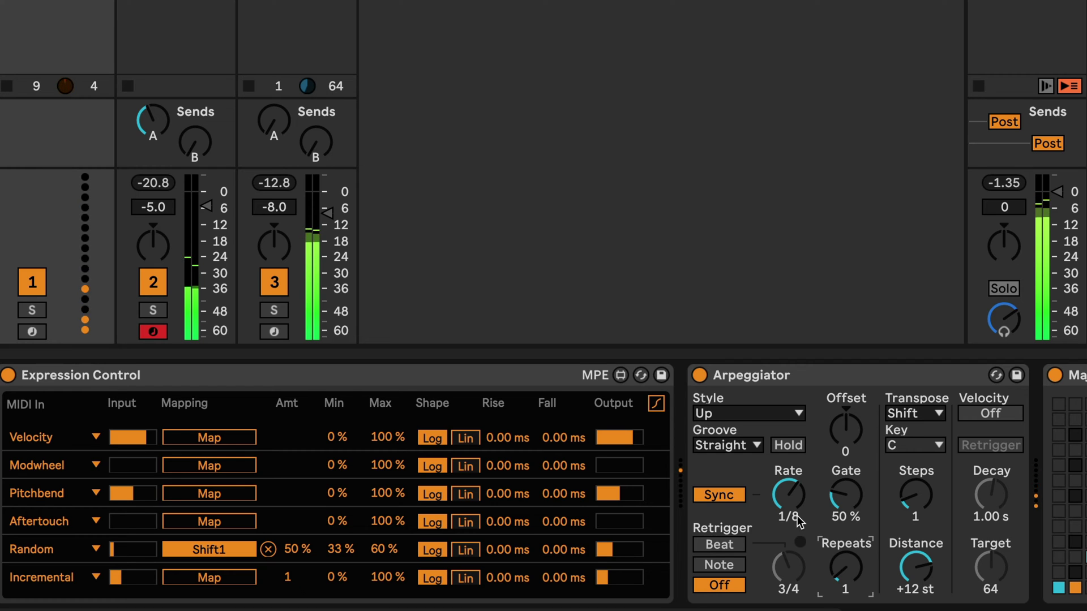
pyautogui.click(699, 376)
pyautogui.click(699, 376)
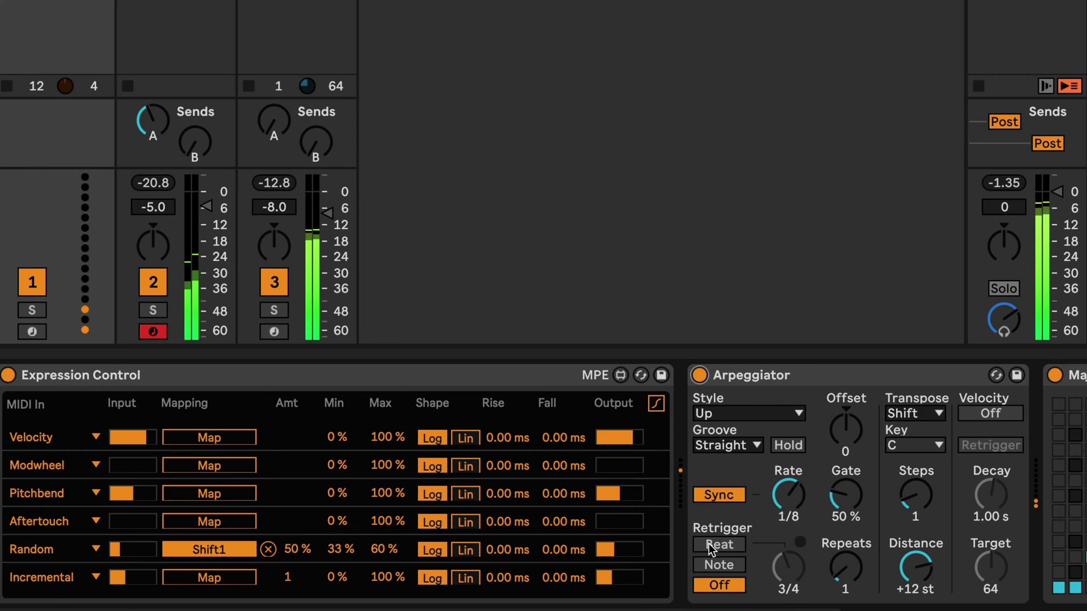
# - Try the Arpeggiator's Beat retrigger at 3/8, 1/4 and 3/4, and switch retrigger off again before stopping playback
pyautogui.click(709, 544)
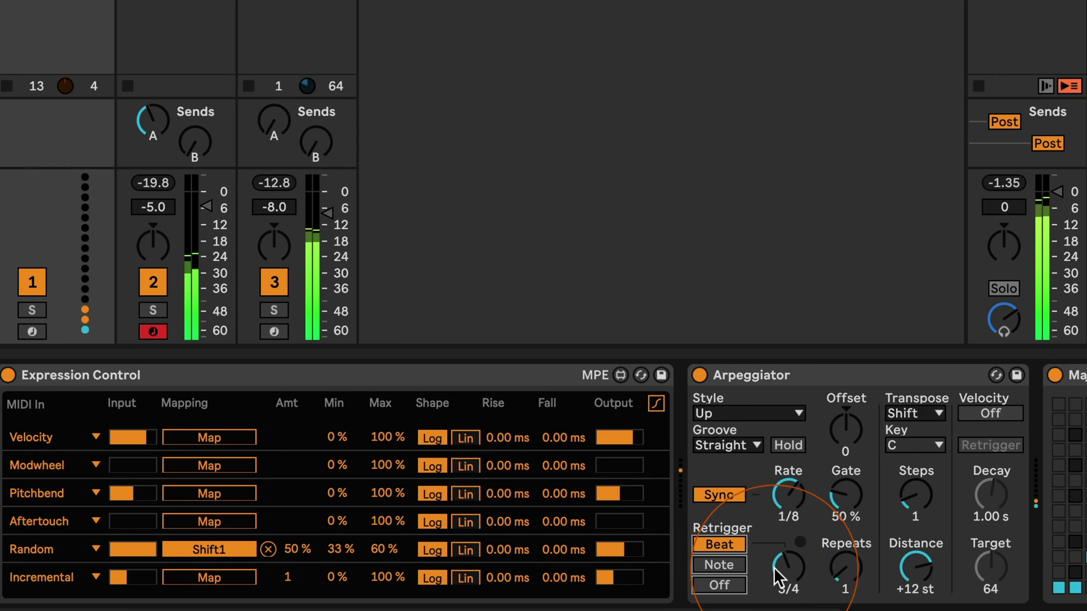
pyautogui.moveTo(787, 569); pyautogui.dragTo(787, 586)
pyautogui.click(788, 576)
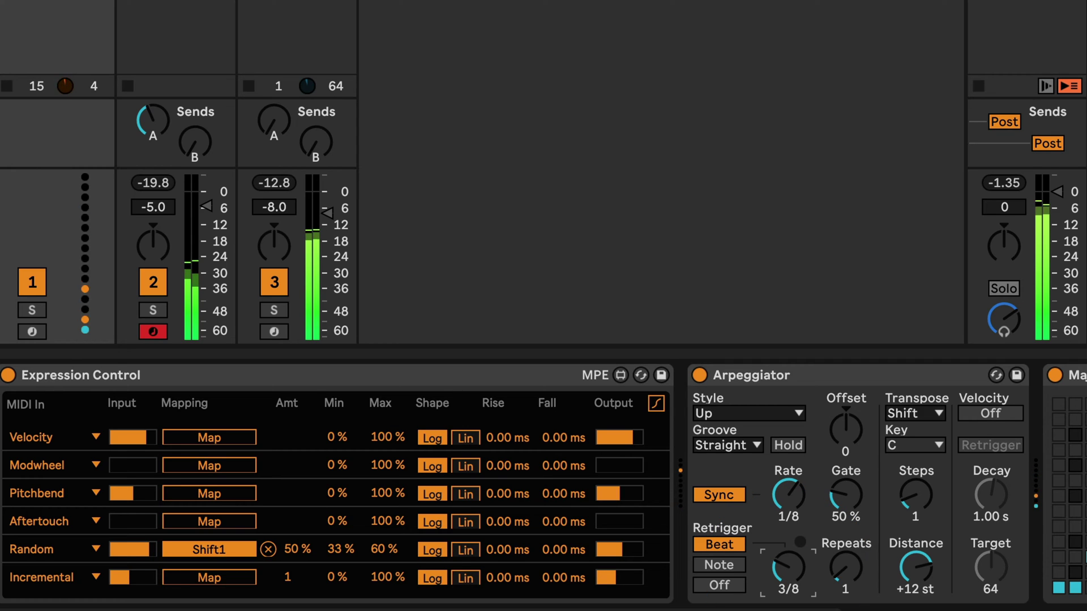
pyautogui.click(790, 576)
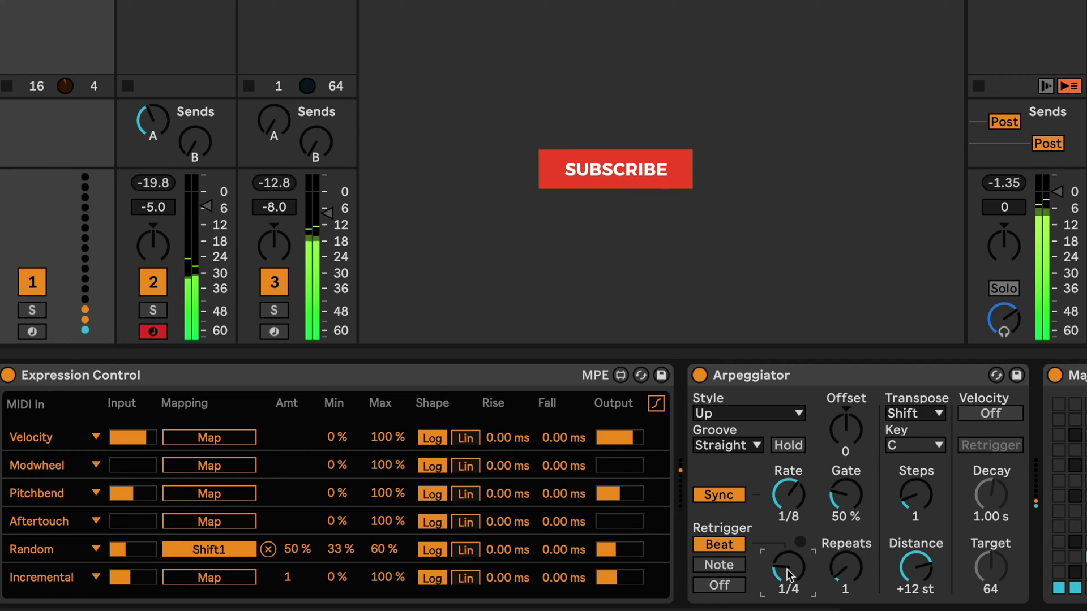
pyautogui.moveTo(790, 576); pyautogui.dragTo(789, 575)
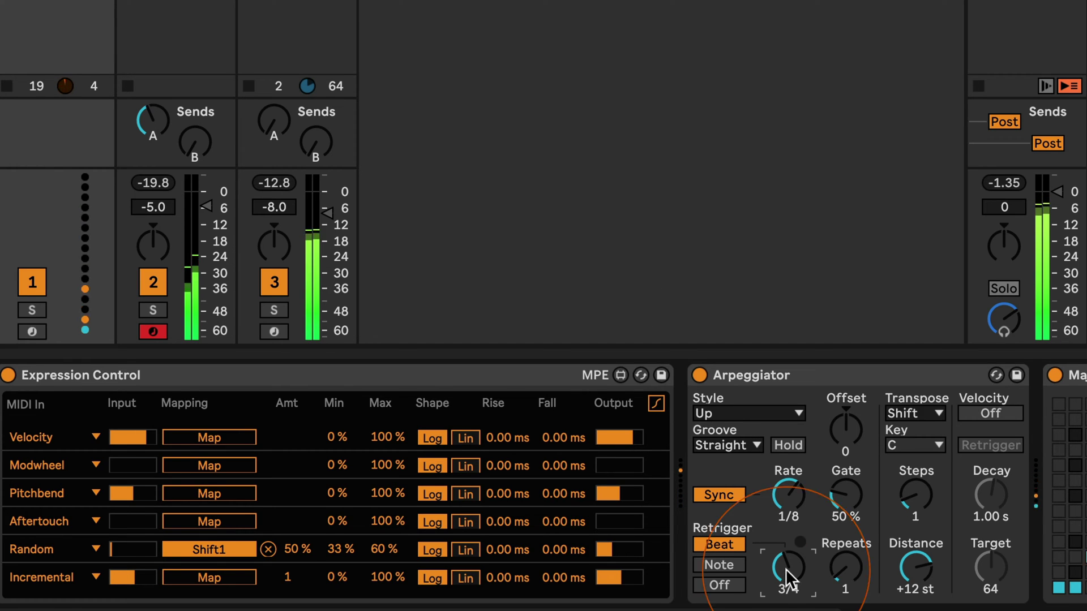
pyautogui.click(731, 582)
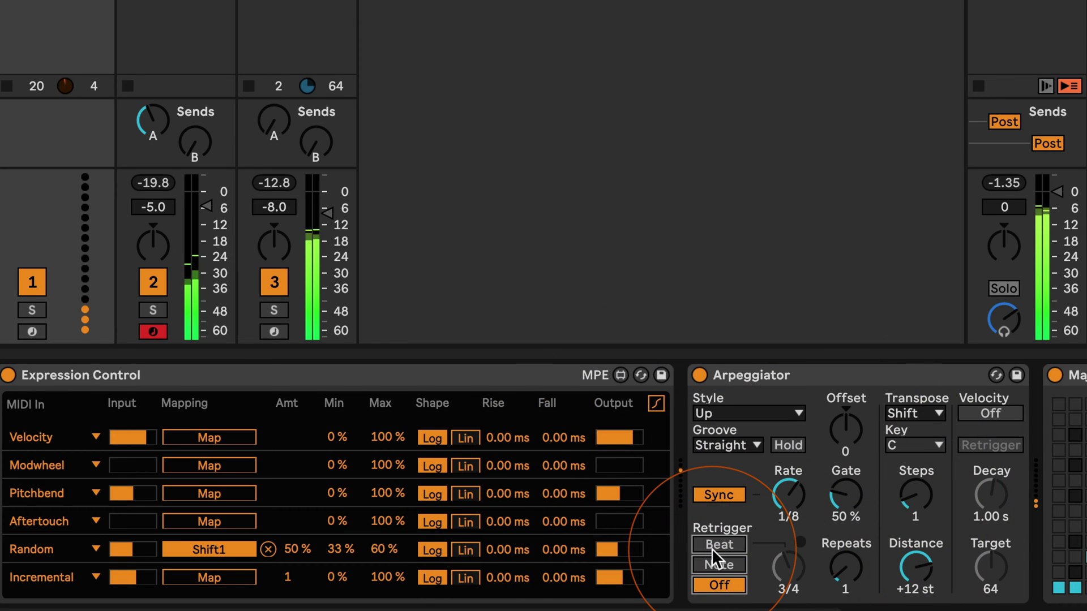
pyautogui.press('space')
# - Try the Random device between Chord and Expression Control during playback, and return it to its place ahead of Chord
pyautogui.hscroll(-4, 395, 522)
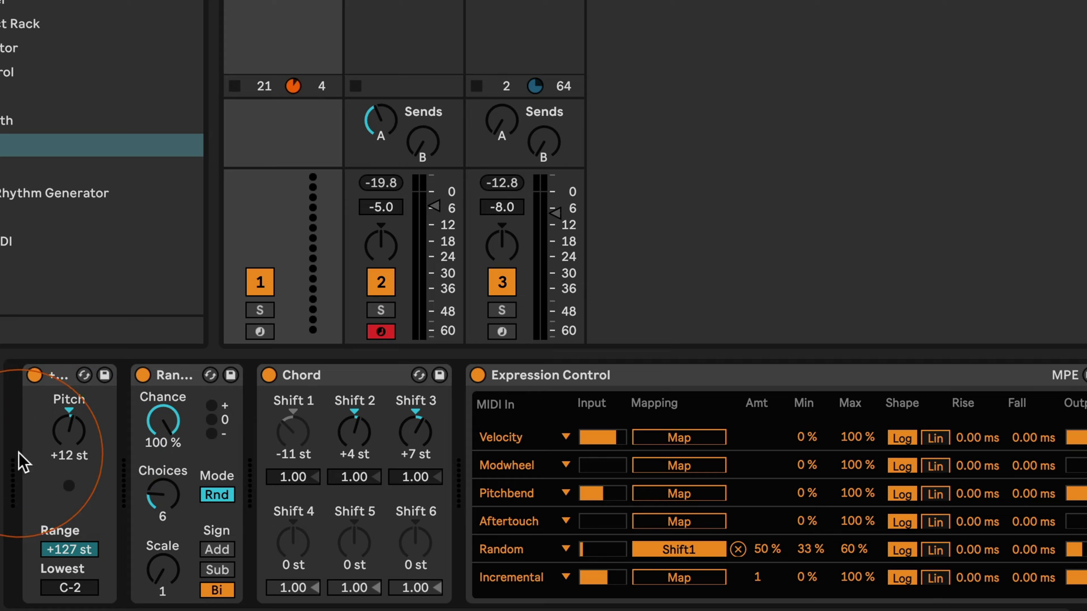
pyautogui.click(171, 379)
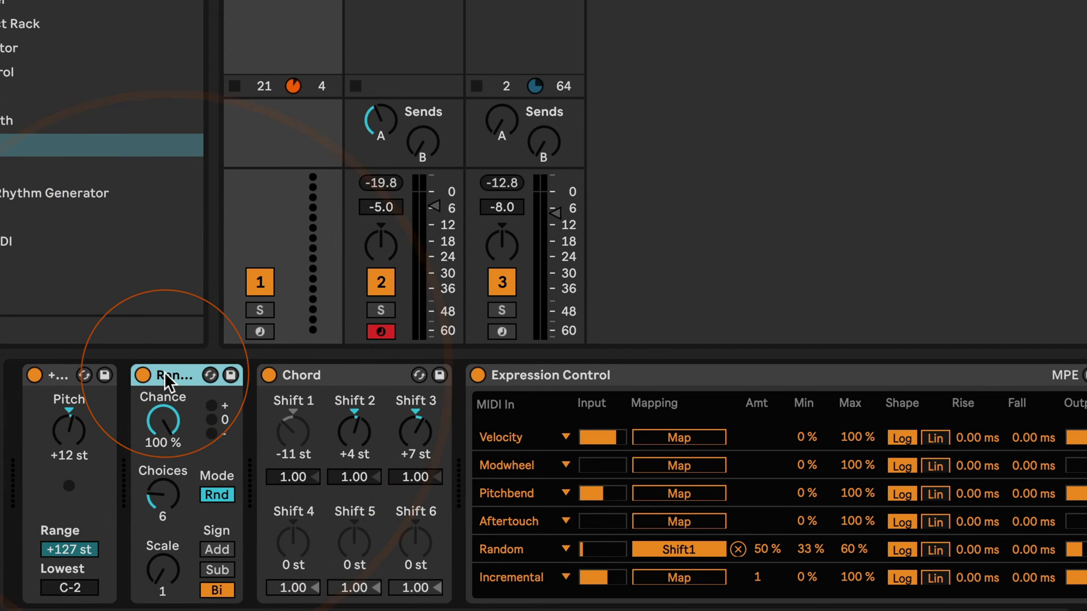
pyautogui.moveTo(171, 378); pyautogui.dragTo(460, 384)
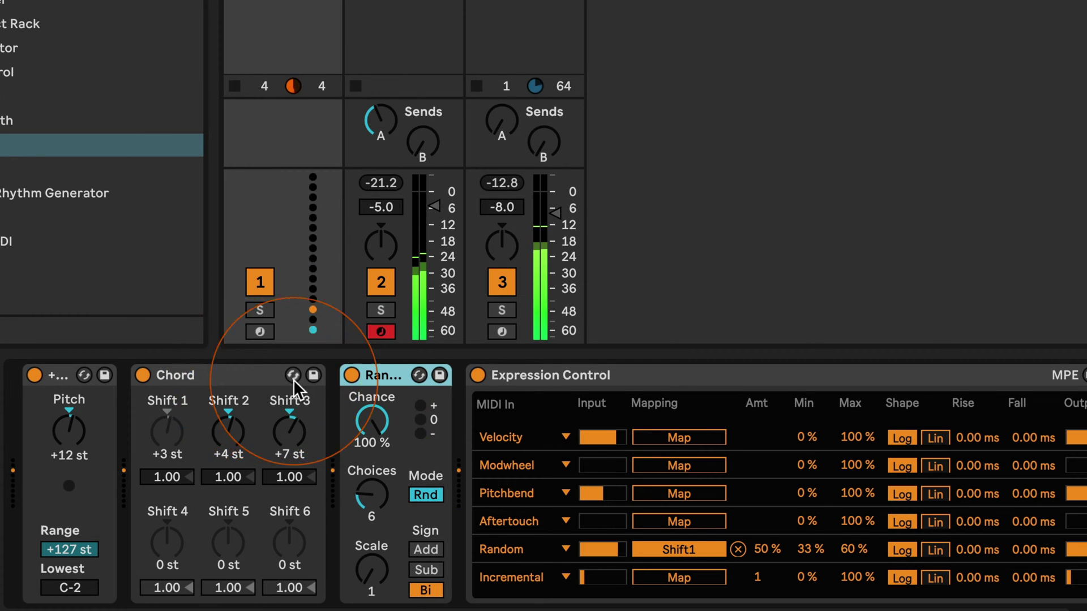
pyautogui.press('space')
pyautogui.moveTo(383, 377); pyautogui.dragTo(152, 384)
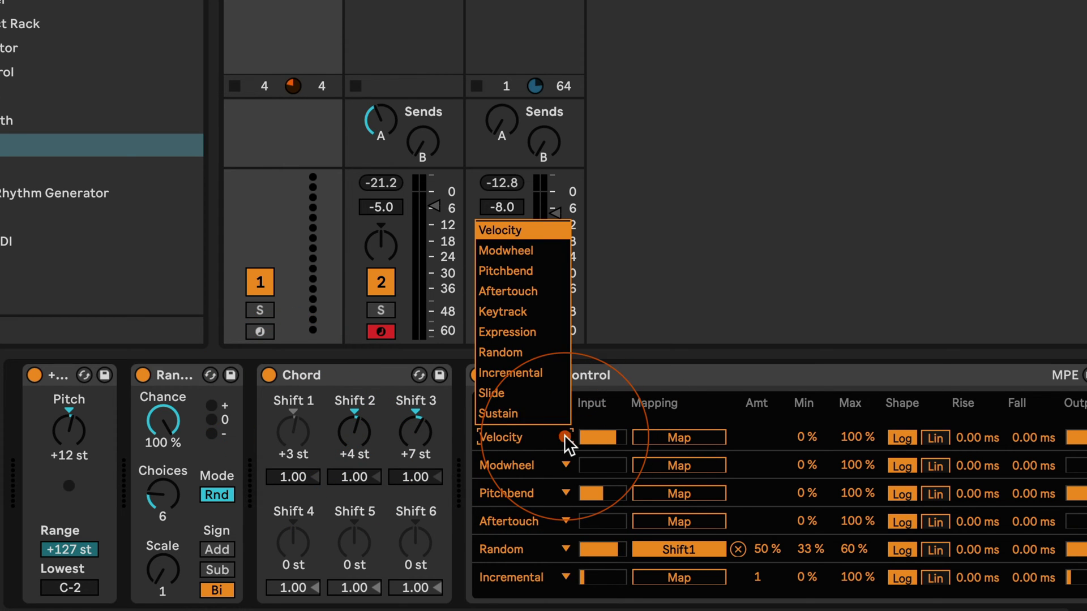
# - Set the first Expression Control row's source to Random and map it to the Arpeggiator's Repeats
pyautogui.click(539, 358)
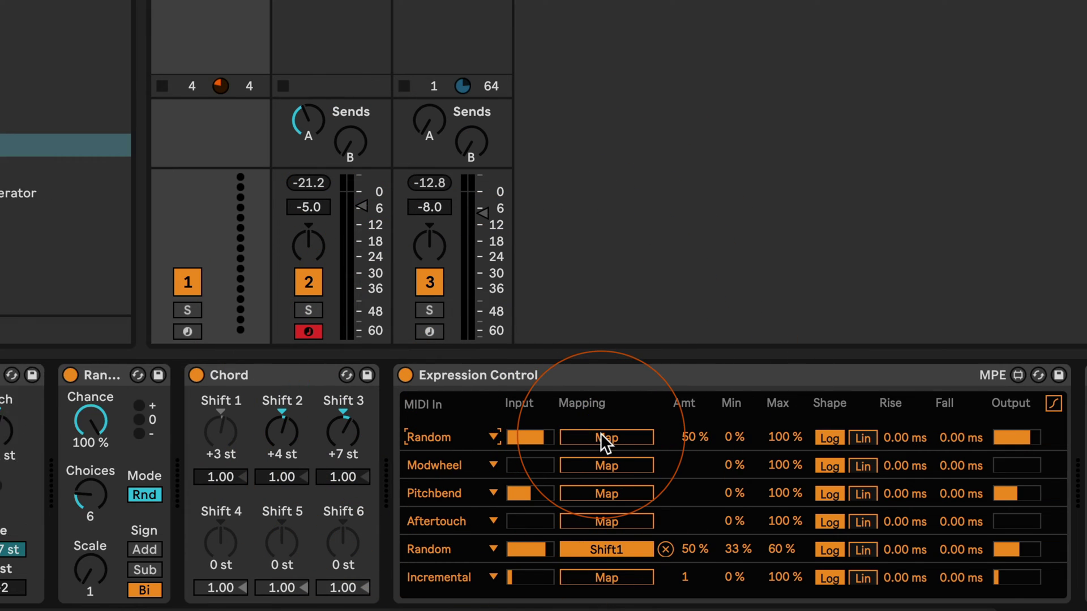
pyautogui.click(605, 442)
pyautogui.click(1045, 565)
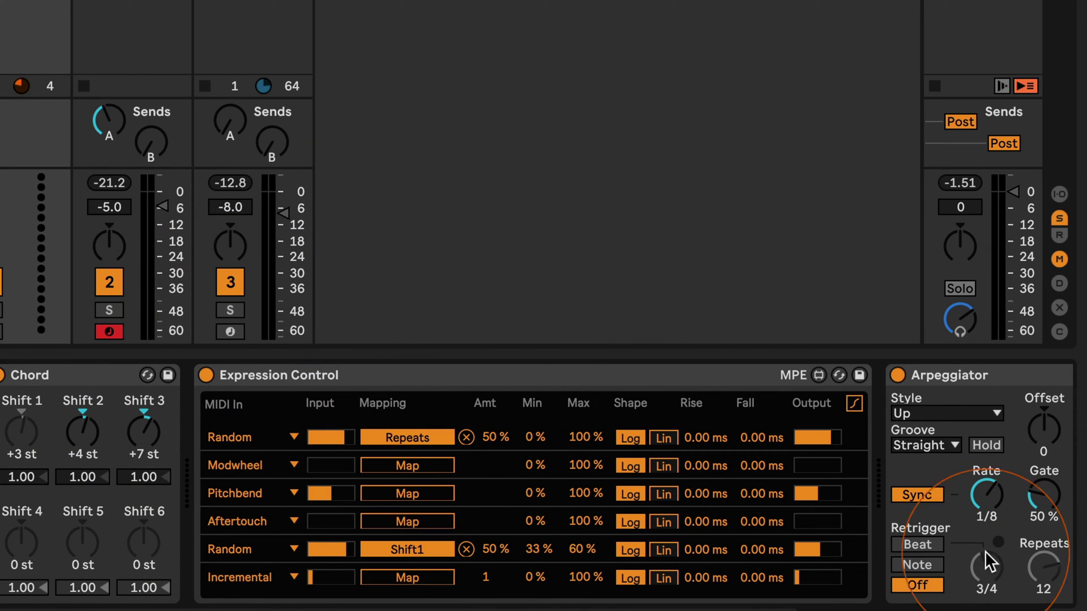
pyautogui.hscroll(1, 518, 434)
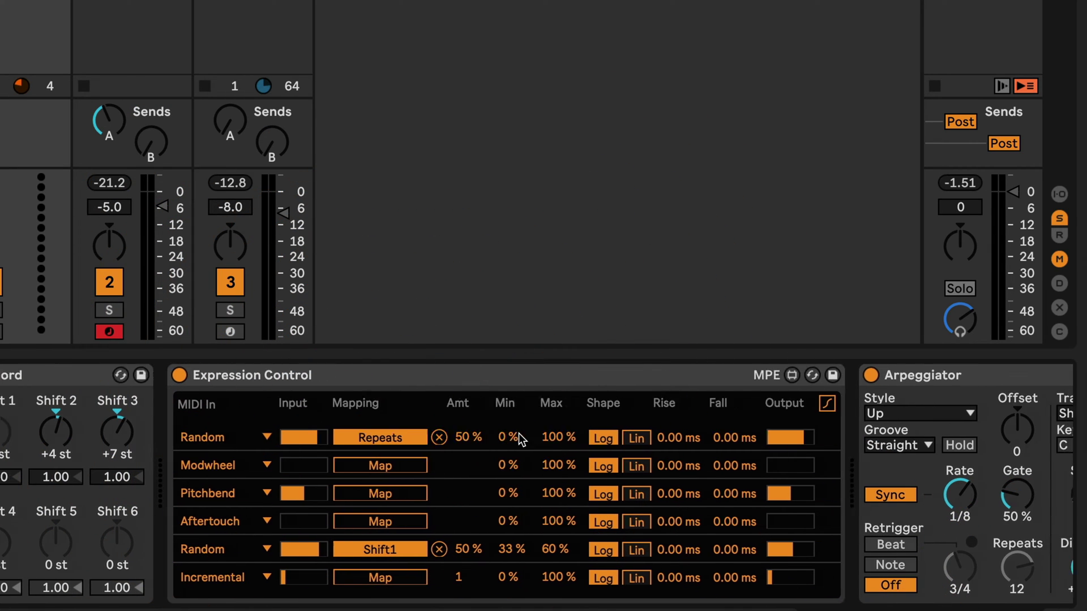
# - Set the Arpeggiator's rate to 1/16 and the Repeats mapping's maximum to 25 %, and start playback
pyautogui.moveTo(952, 501); pyautogui.dragTo(951, 491)
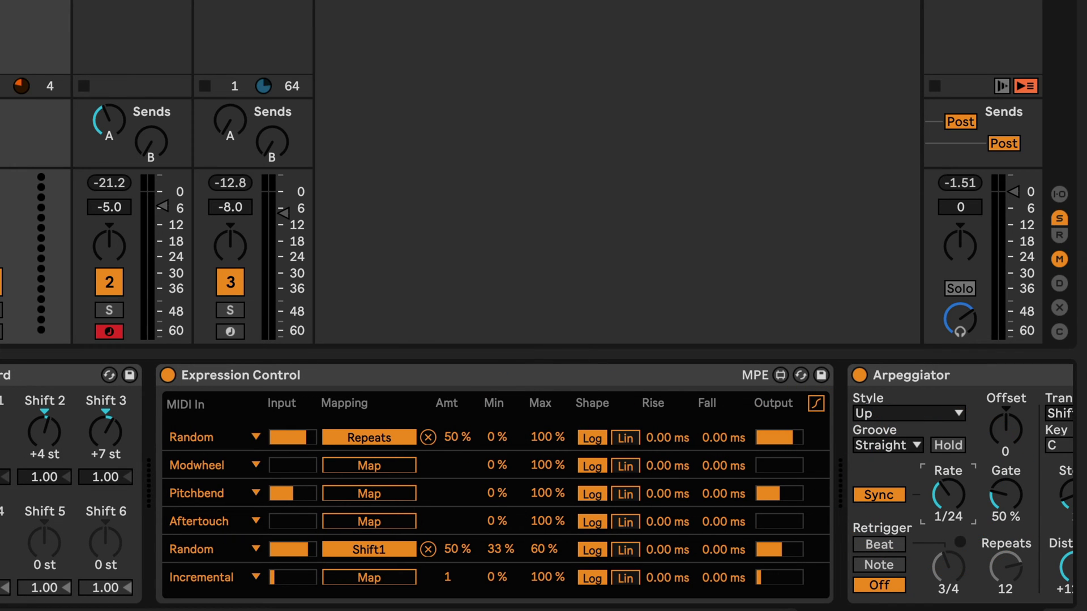
pyautogui.hscroll(-1, 949, 498)
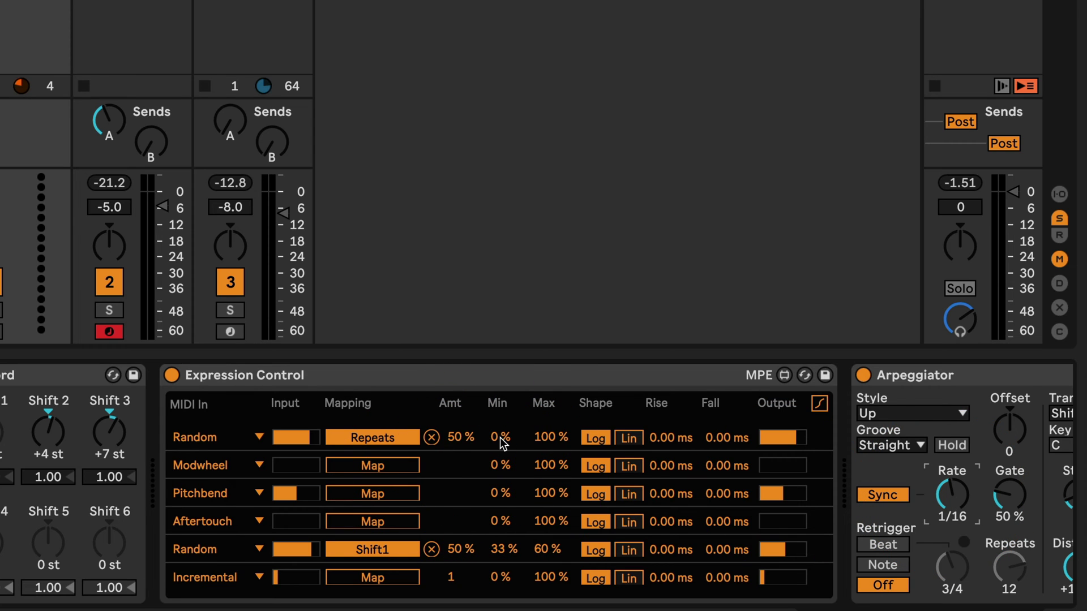
pyautogui.click(540, 438)
pyautogui.click(543, 438)
pyautogui.write('25')
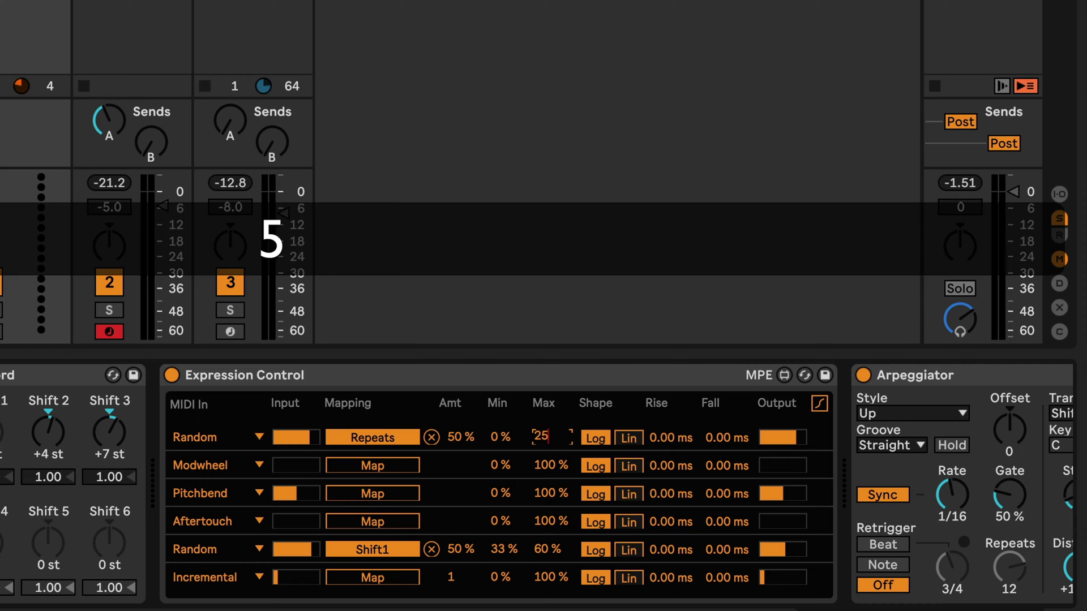
pyautogui.press('Return')
pyautogui.click(362, 513)
pyautogui.press('space')
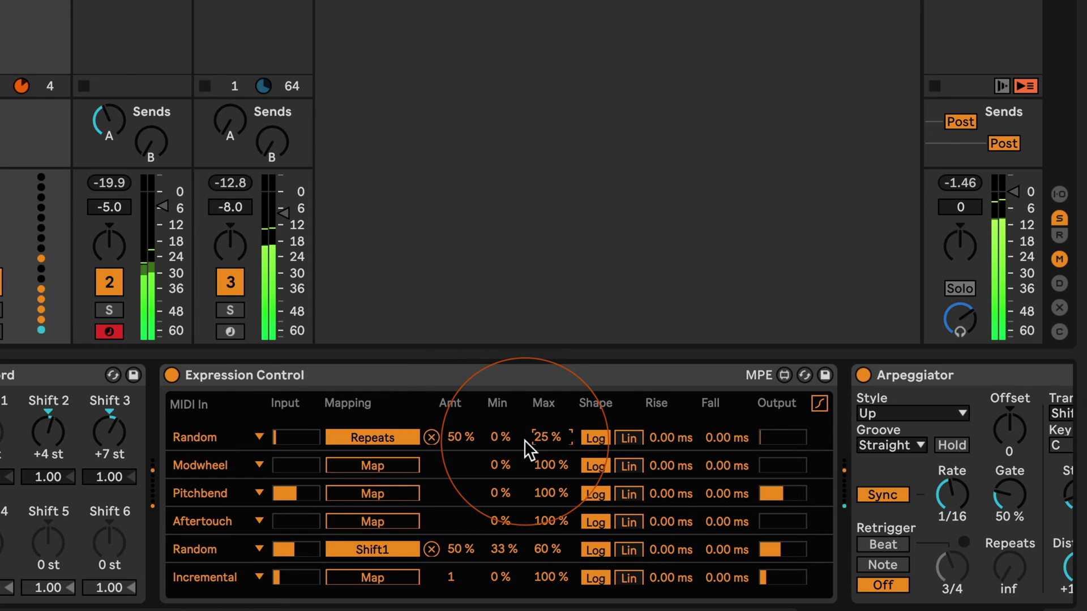
# - Set the minimum of the random Repeats mapping in Expression Control to 10 %
pyautogui.click(499, 438)
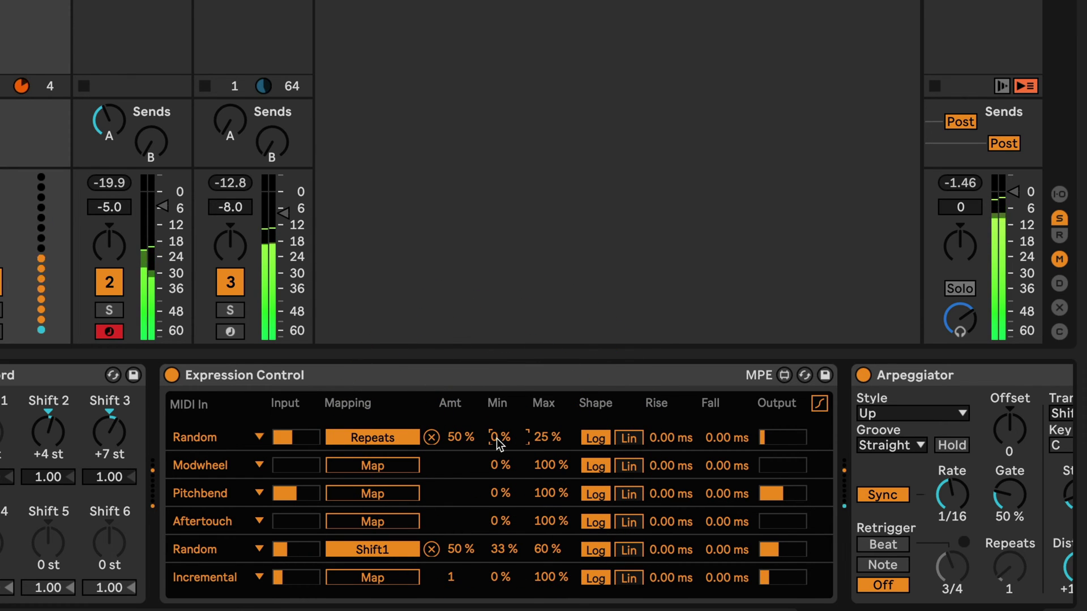
pyautogui.write('10')
pyautogui.press('Return')
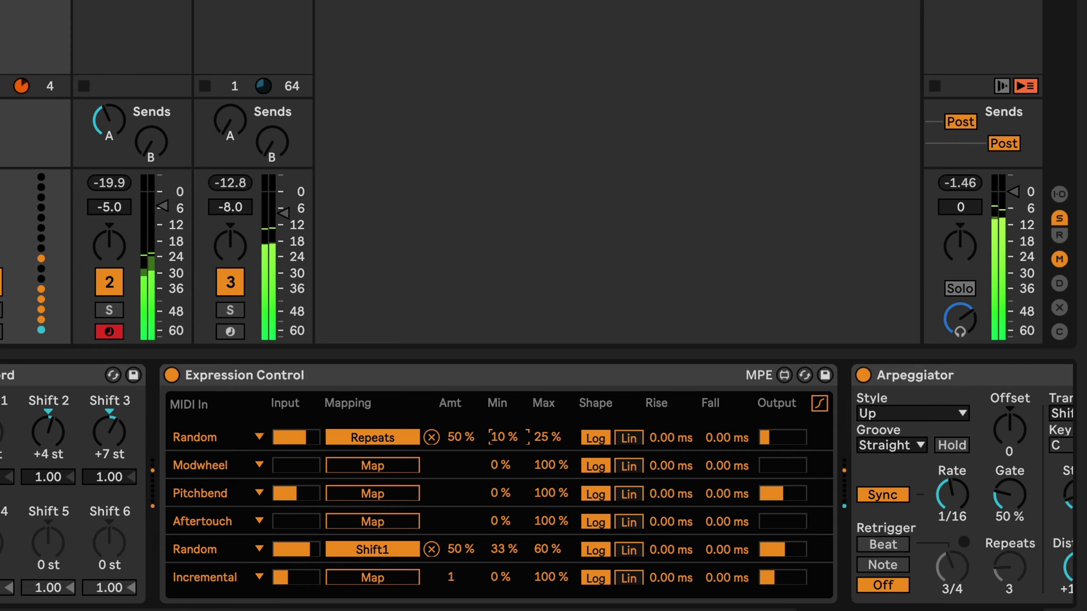
# - Stop playback and remove the Repeats mapping from the first Expression Control row
pyautogui.press('space')
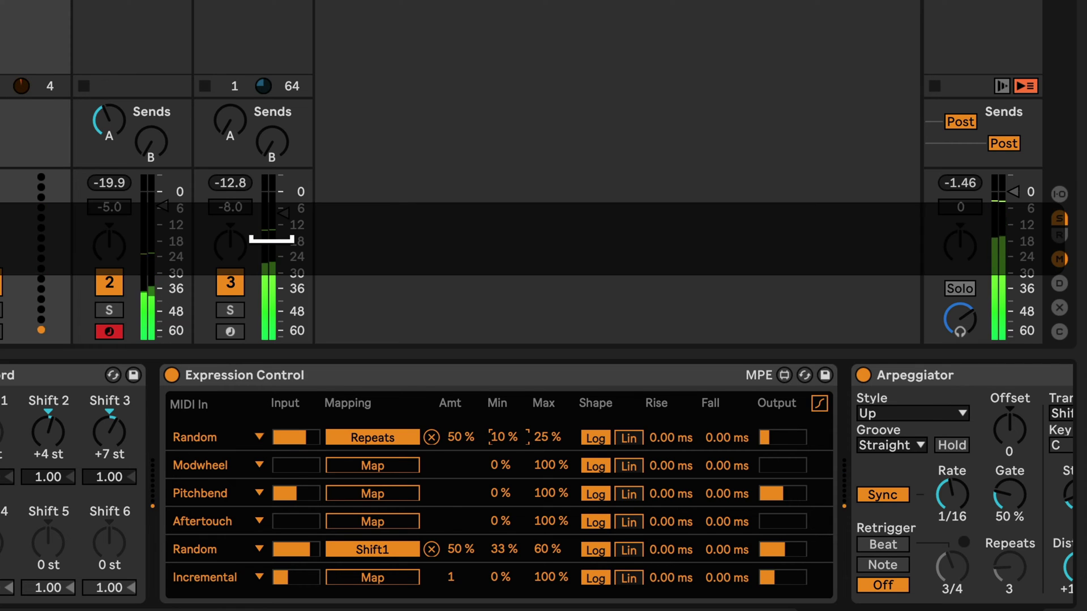
pyautogui.click(432, 438)
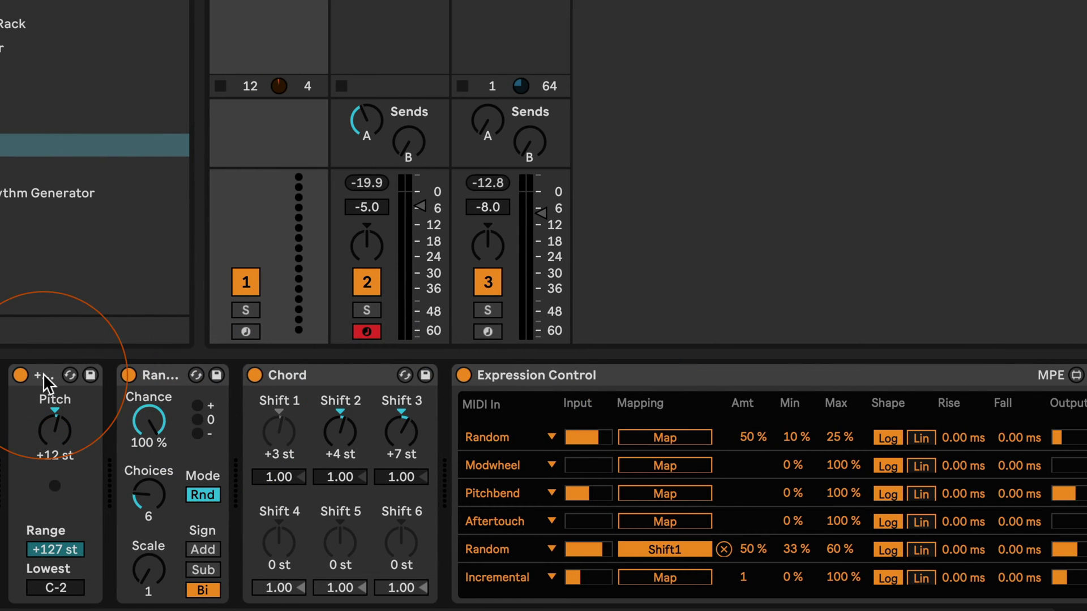
# - Group the devices from Pitch through the Major scale into a MIDI Effect Rack and show its chain list
pyautogui.click(45, 378)
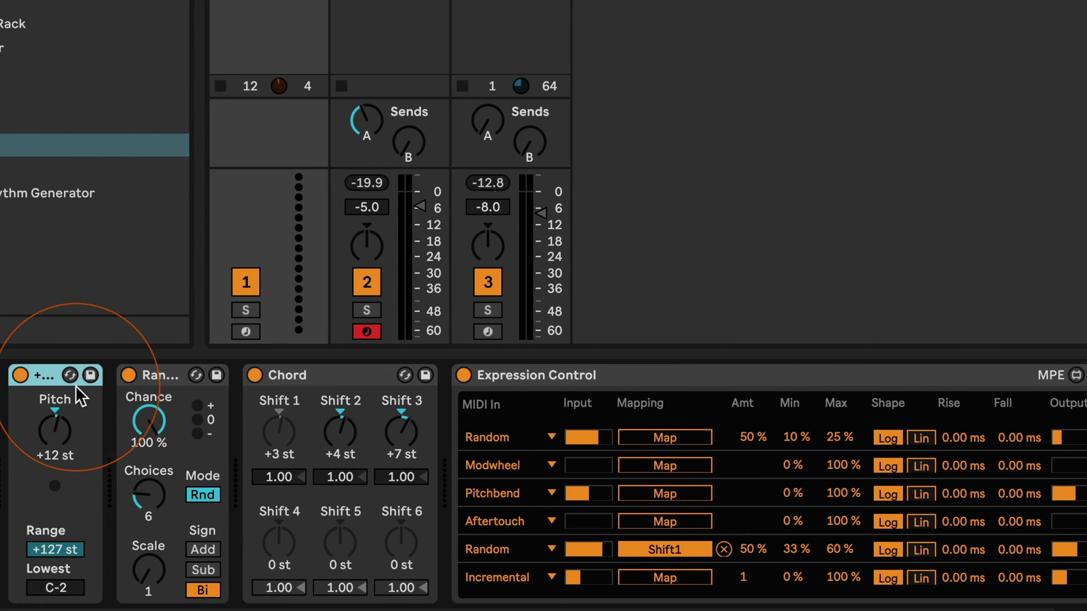
pyautogui.hscroll(5, 76, 386)
pyautogui.keyDown('shift'); pyautogui.click(1015, 374); pyautogui.keyUp('shift')
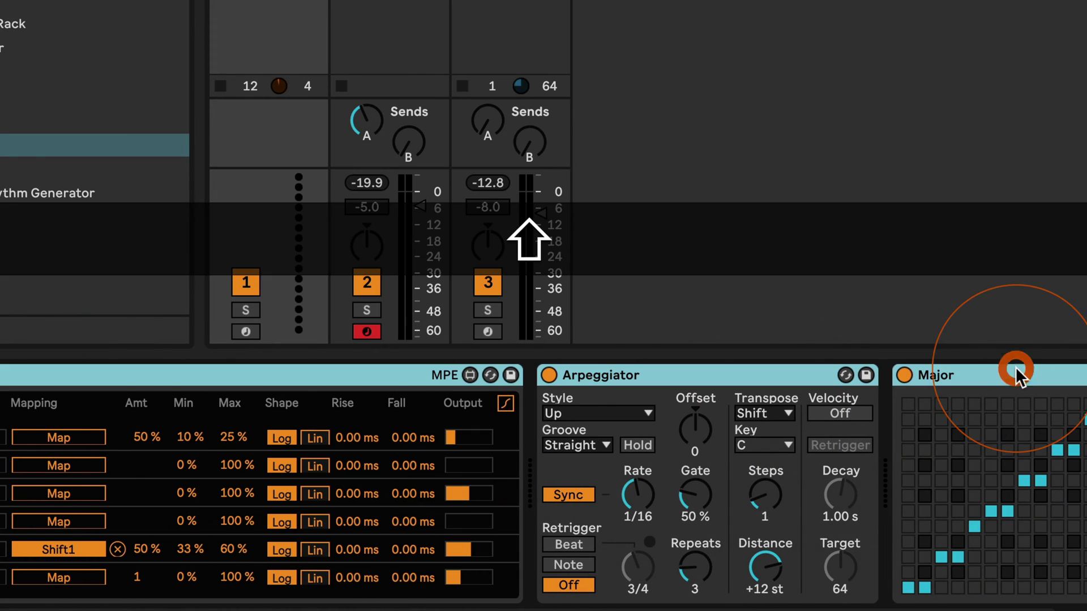
pyautogui.hscroll(-5, 1016, 371)
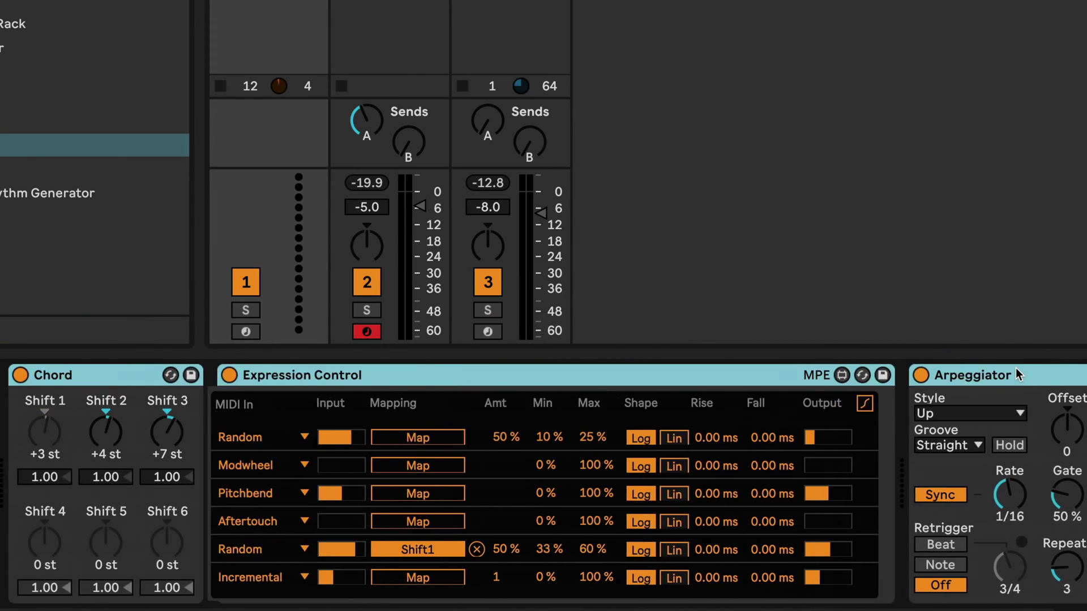
pyautogui.moveTo(75, 378); pyautogui.dragTo(74, 379)
pyautogui.press('super+g')
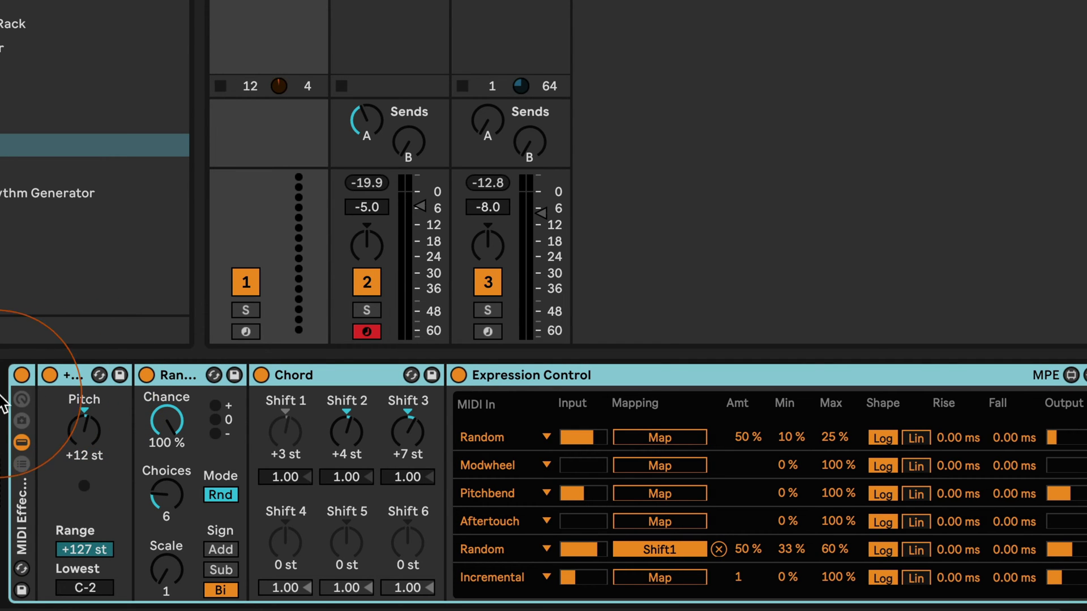
pyautogui.click(20, 464)
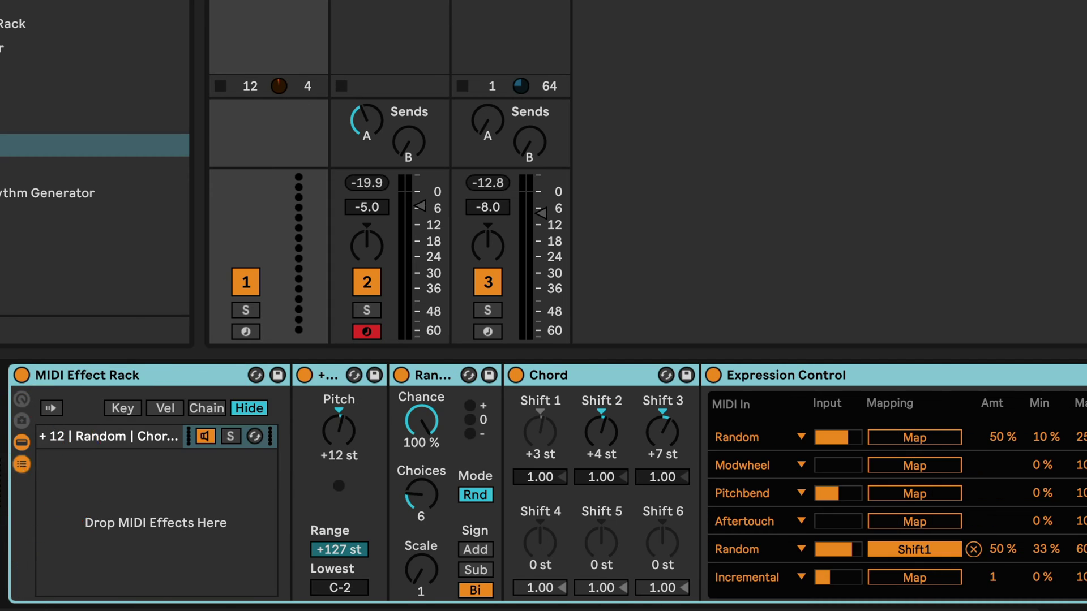
pyautogui.click(75, 442)
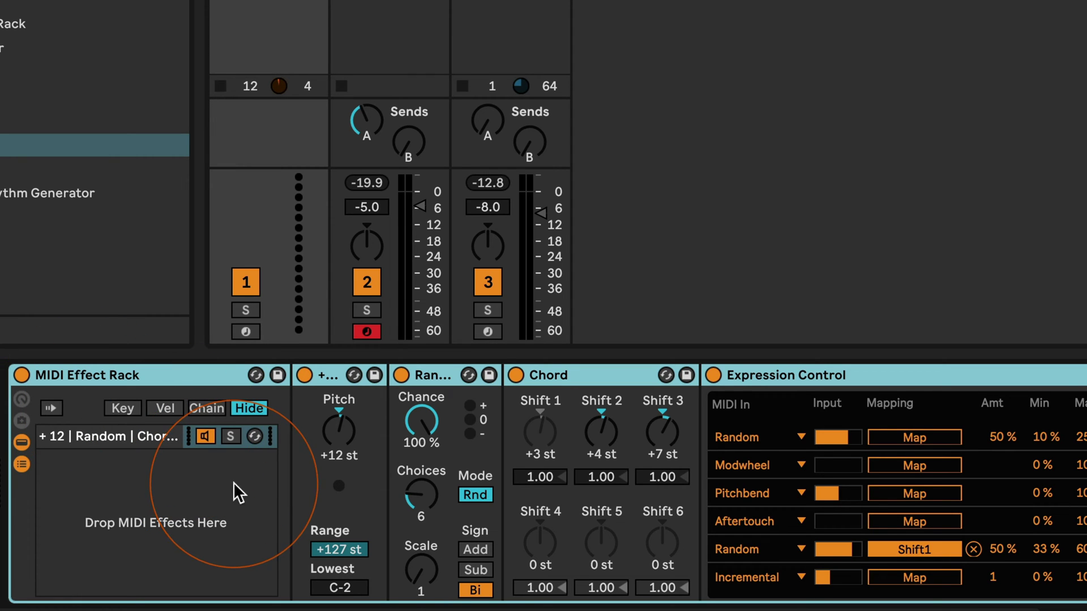
# - Set the Arpeggiator's rate to 1/4 and its transpose steps to 0
pyautogui.moveTo(270, 475); pyautogui.dragTo(505, 451)
pyautogui.hscroll(10, 505, 451)
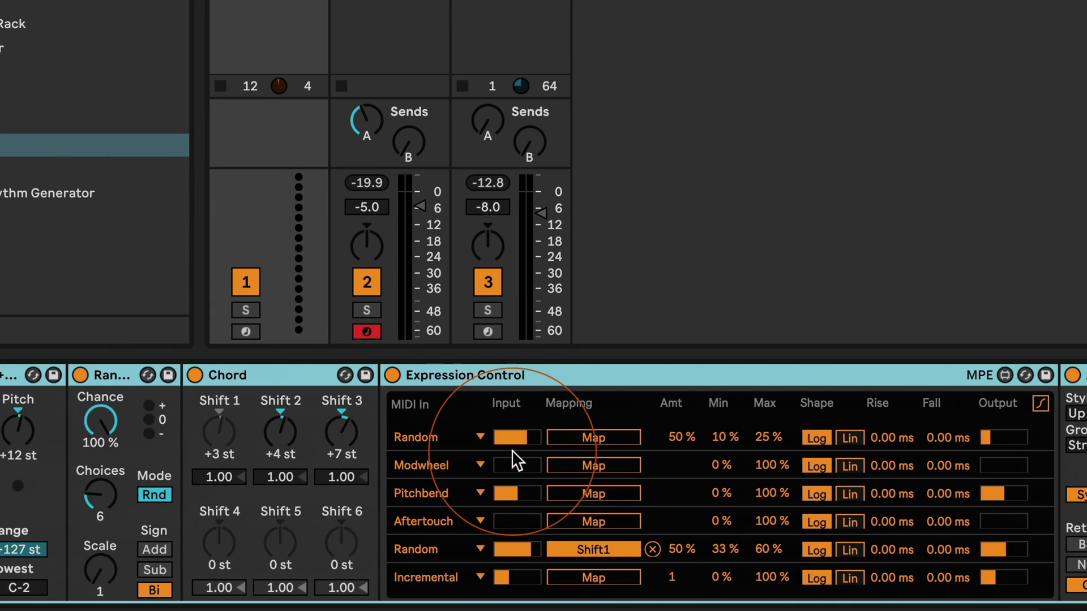
pyautogui.hscroll(7, 513, 450)
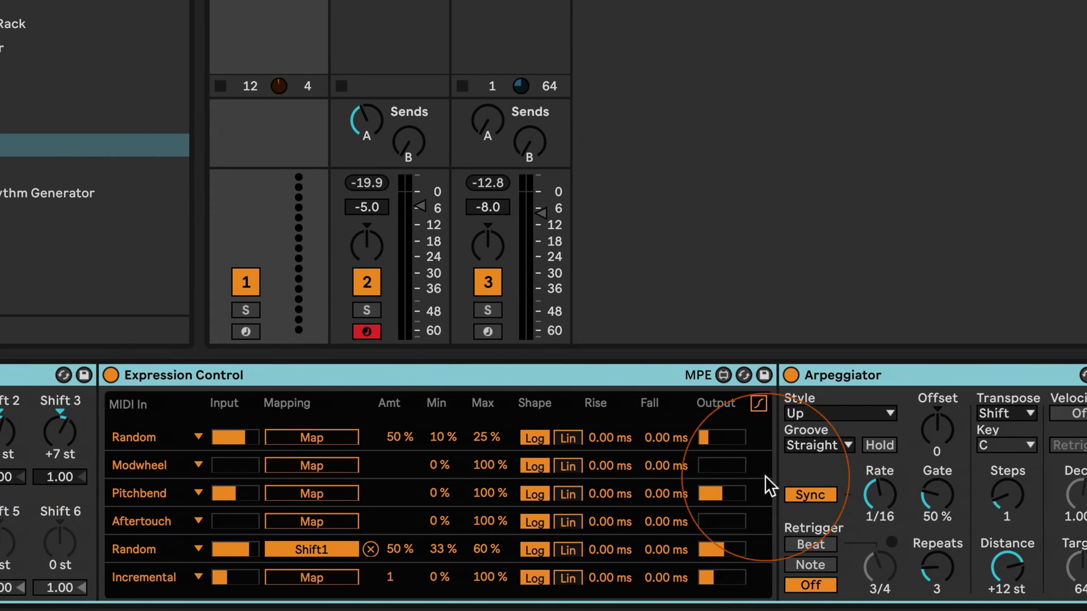
pyautogui.click(879, 494)
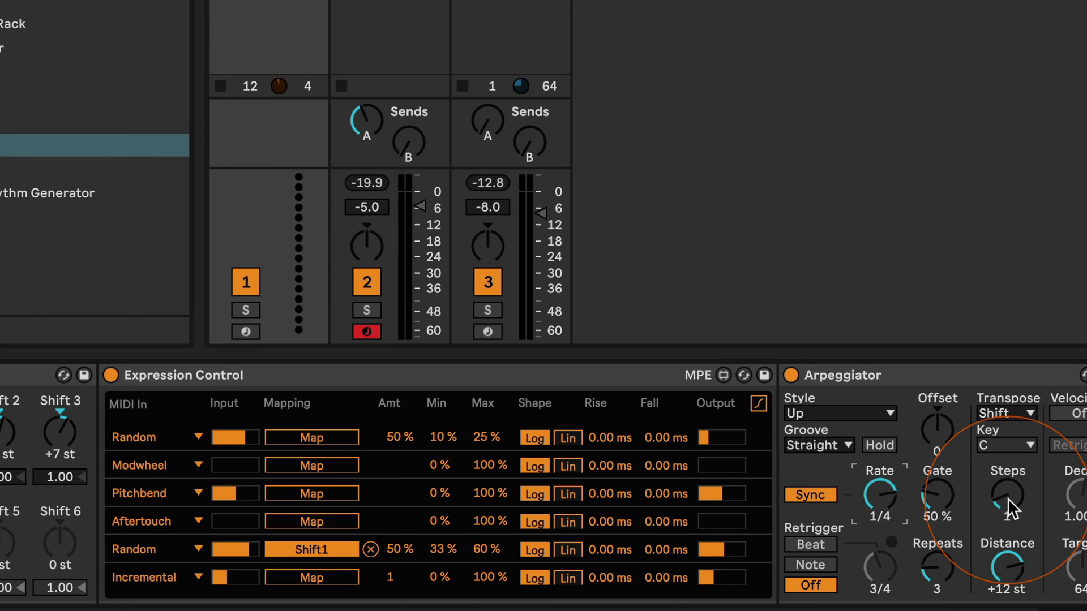
pyautogui.moveTo(1007, 496); pyautogui.dragTo(1007, 505)
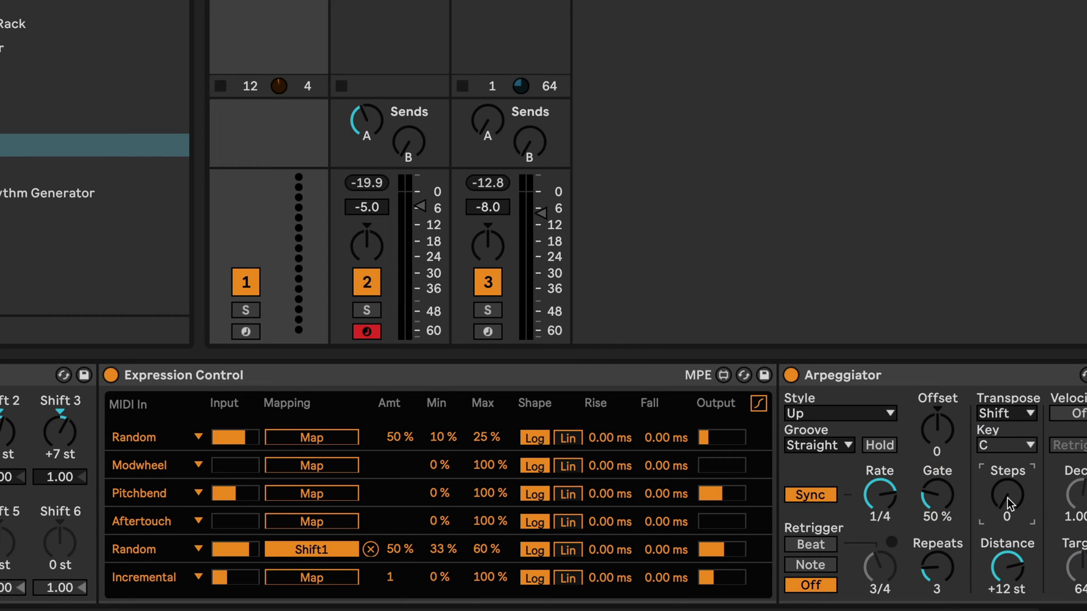
# - Duplicate the rack's chain and delete the Chord and Expression Control devices from the copy
pyautogui.hscroll(-10, 1007, 497)
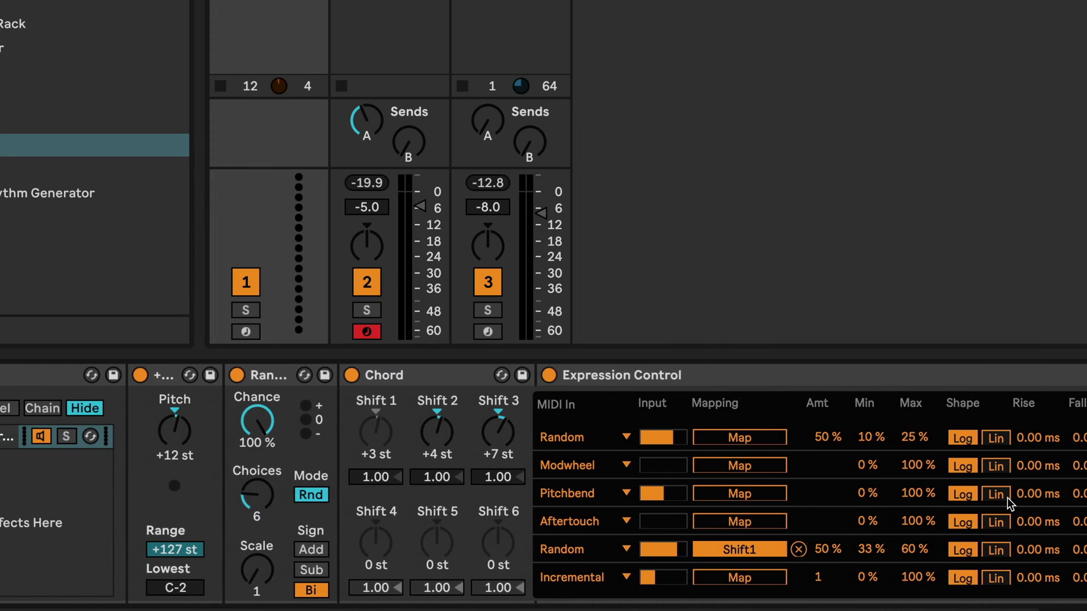
pyautogui.click(73, 438)
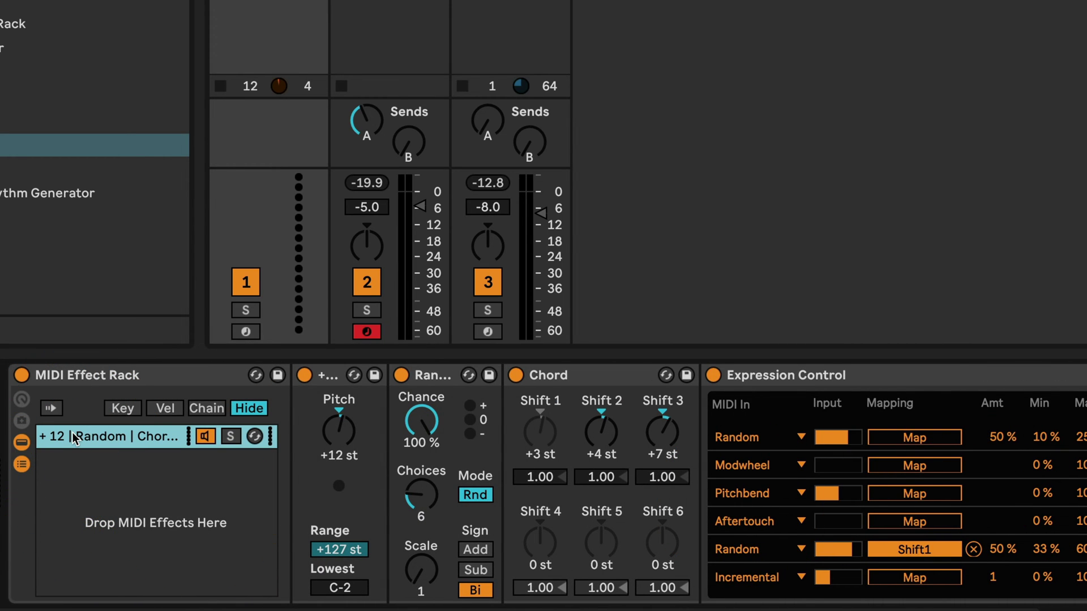
pyautogui.press('super+d')
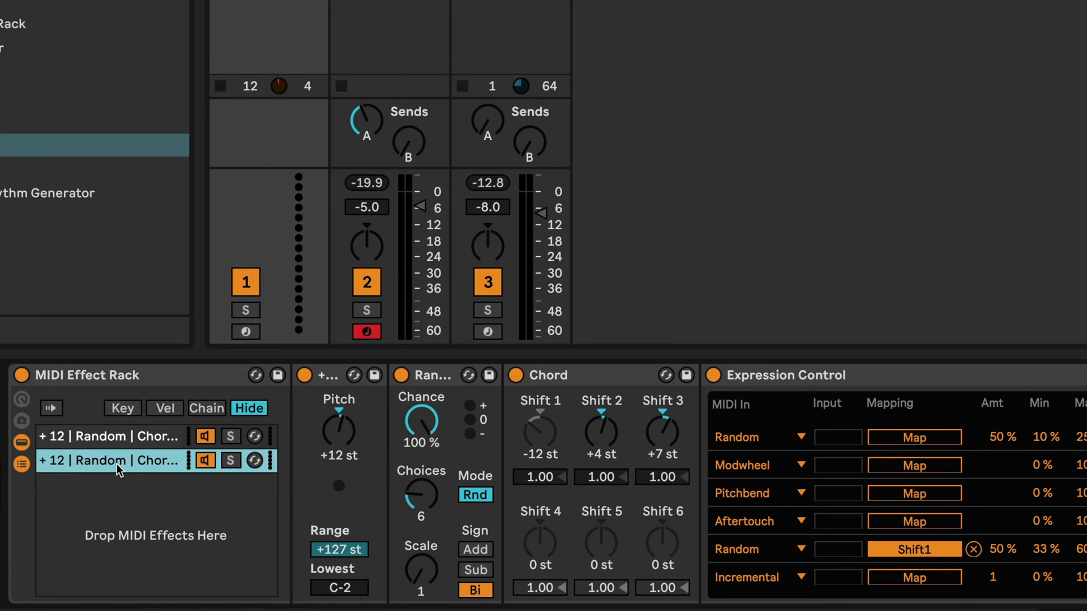
pyautogui.click(588, 373)
pyautogui.press('BackSpace')
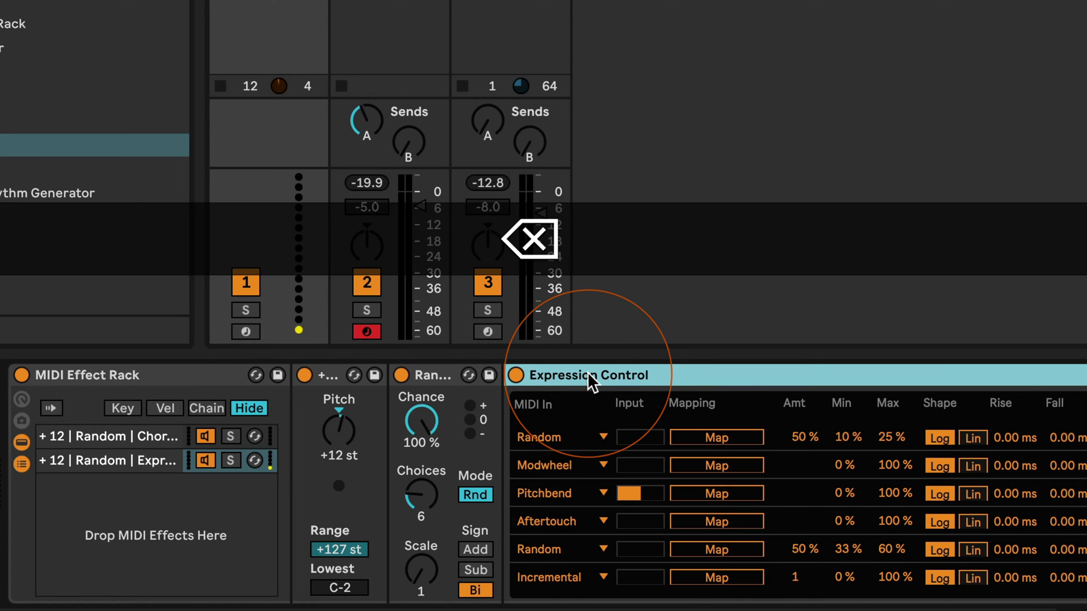
pyautogui.press('BackSpace')
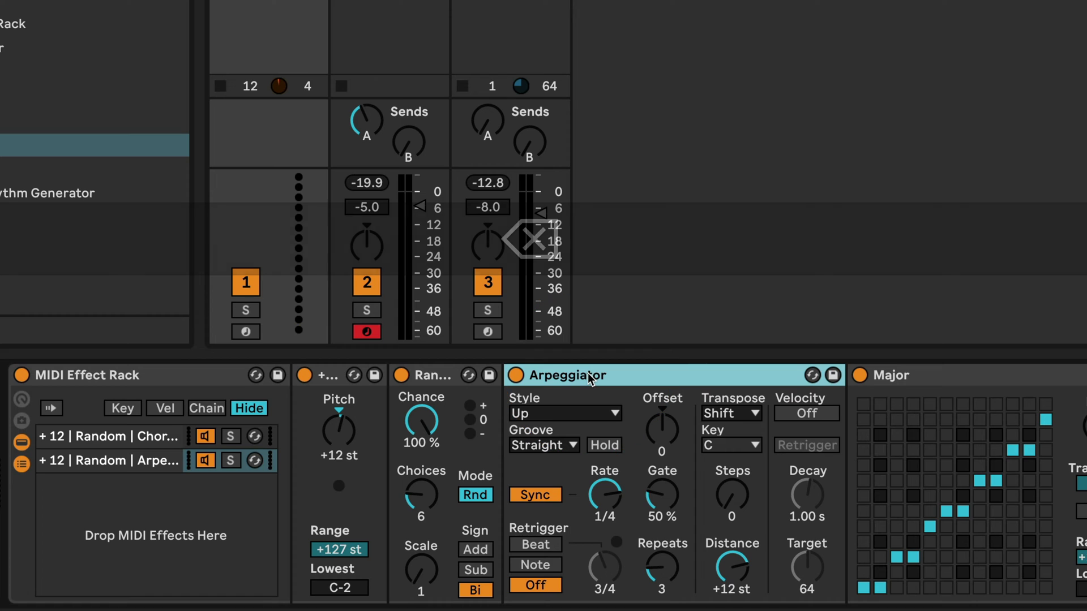
# - Set the second chain's Arpeggiator to rate 1/2 and Repeats 1, and the first chain's Arpeggiator Repeats to 1
pyautogui.click(597, 496)
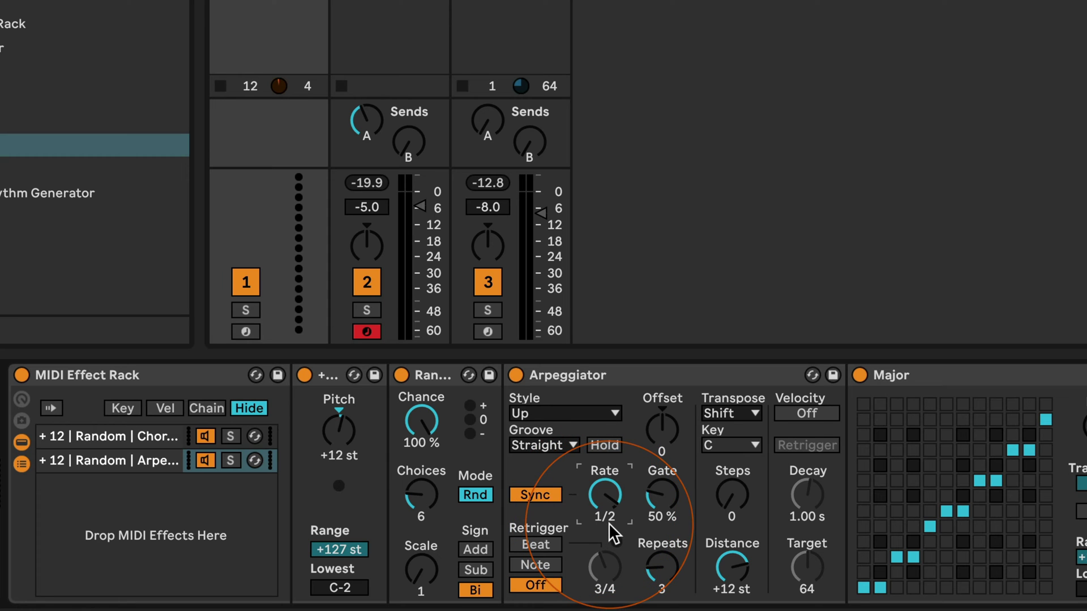
pyautogui.moveTo(650, 589); pyautogui.dragTo(650, 603)
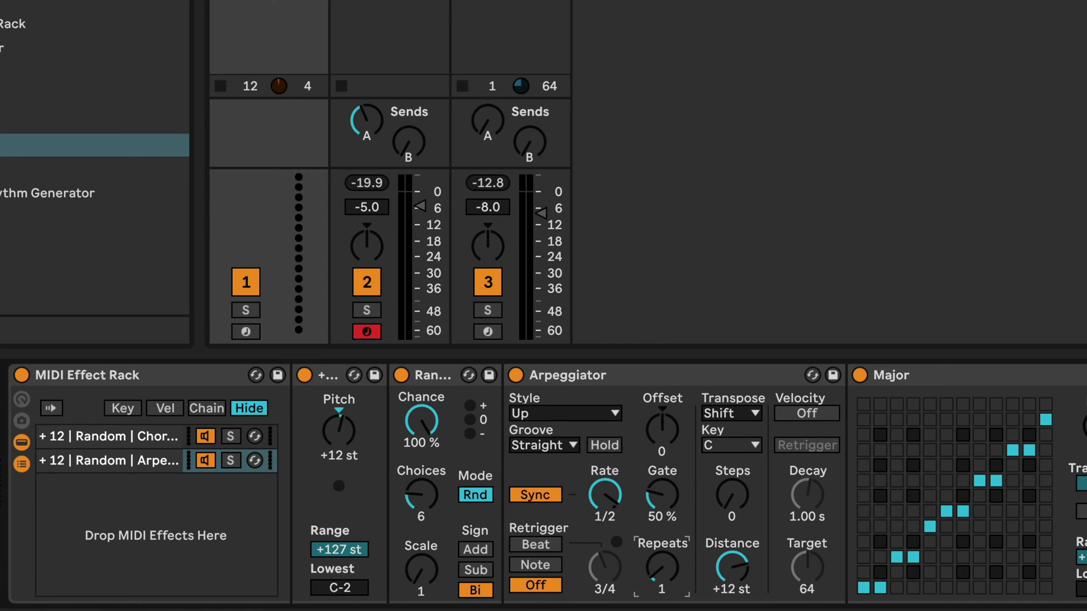
pyautogui.click(100, 434)
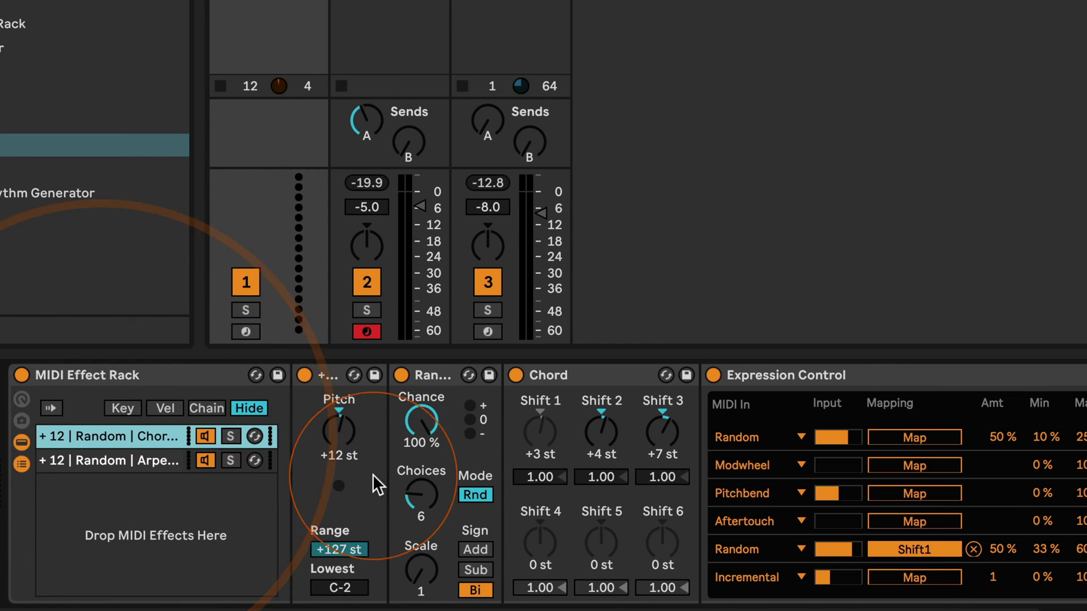
pyautogui.hscroll(9, 342, 477)
pyautogui.click(995, 561)
pyautogui.hscroll(-10, 847, 441)
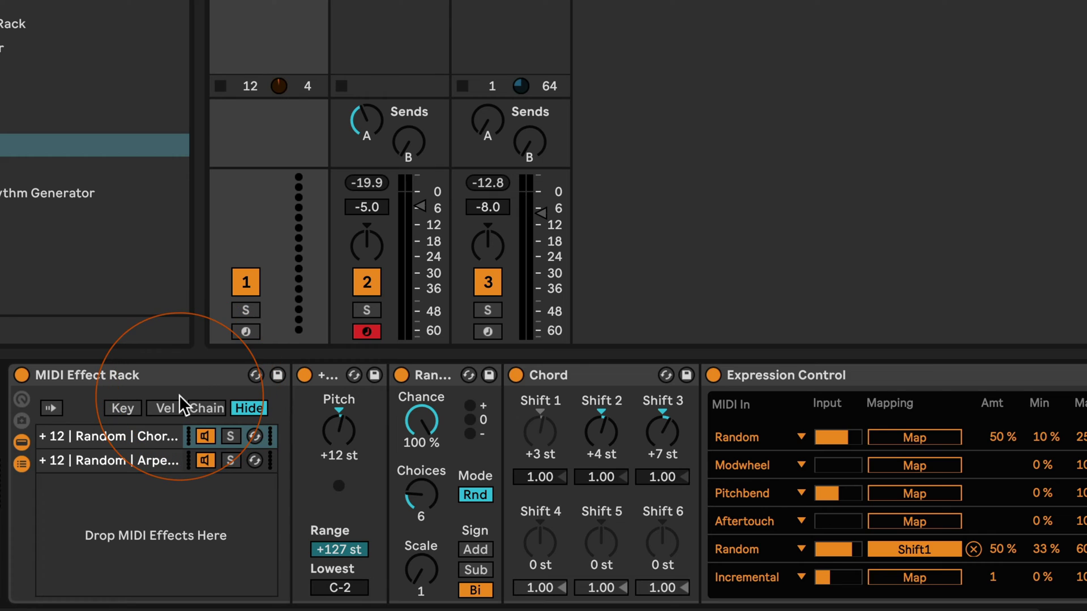
# - Play the two chains together, delete the Pitch device from the second chain, and stop playback
pyautogui.press('space')
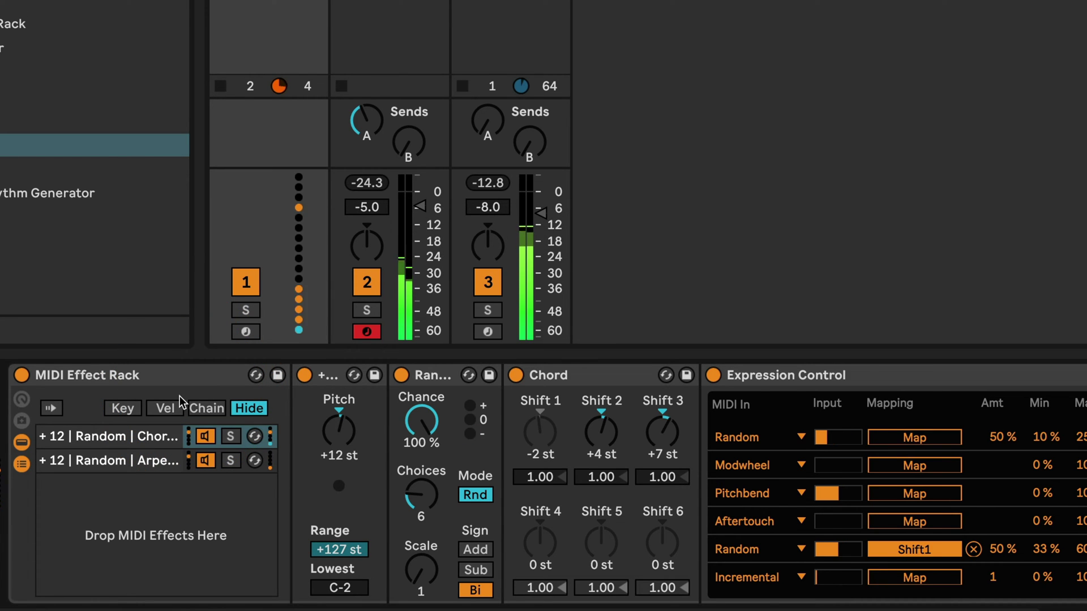
pyautogui.click(125, 461)
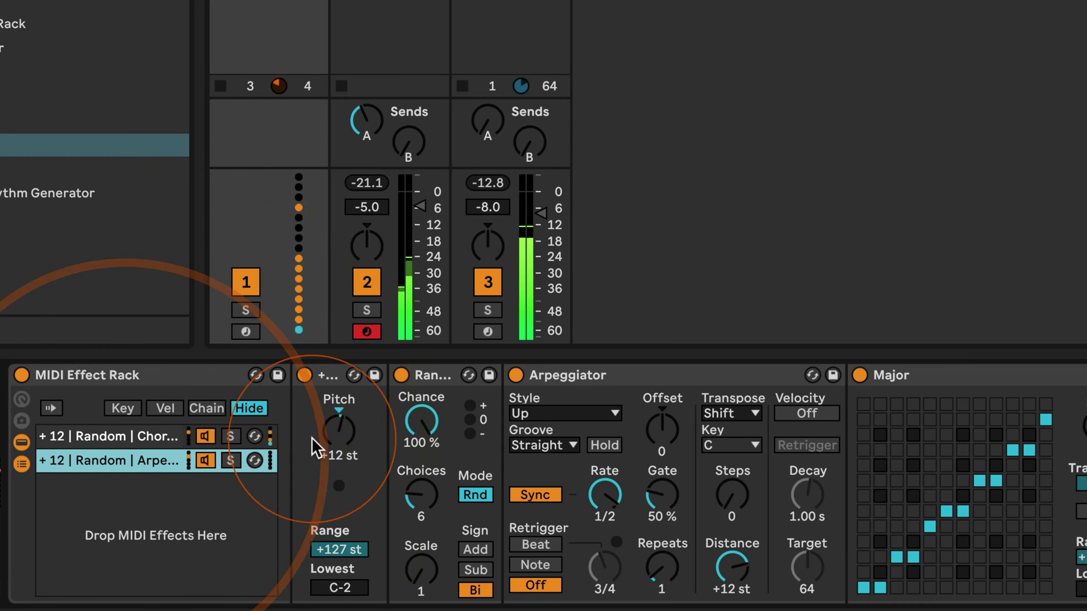
pyautogui.click(328, 371)
pyautogui.press('BackSpace')
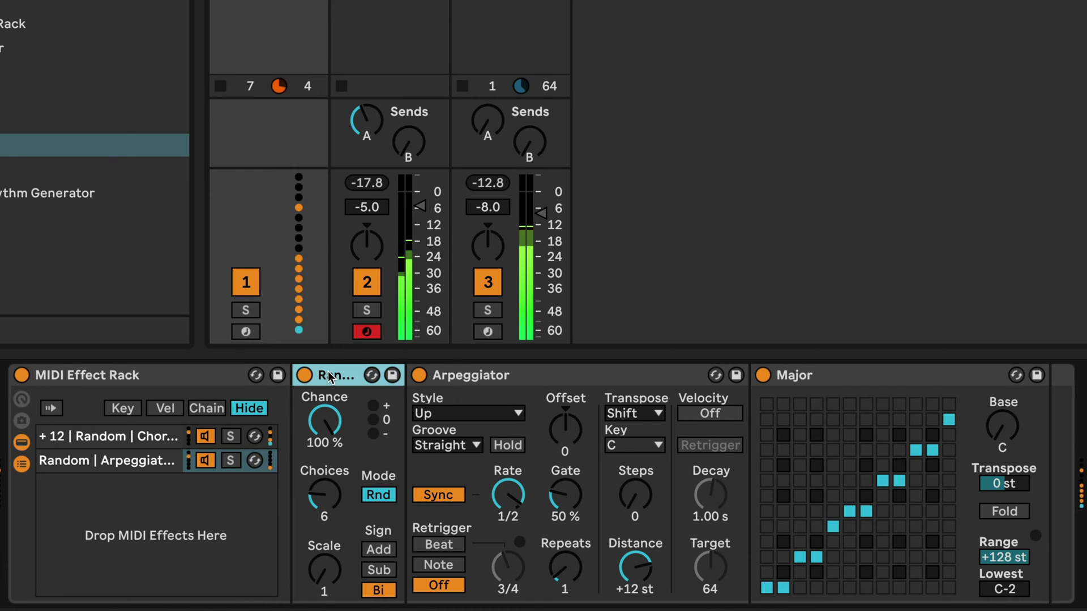
pyautogui.press('space')
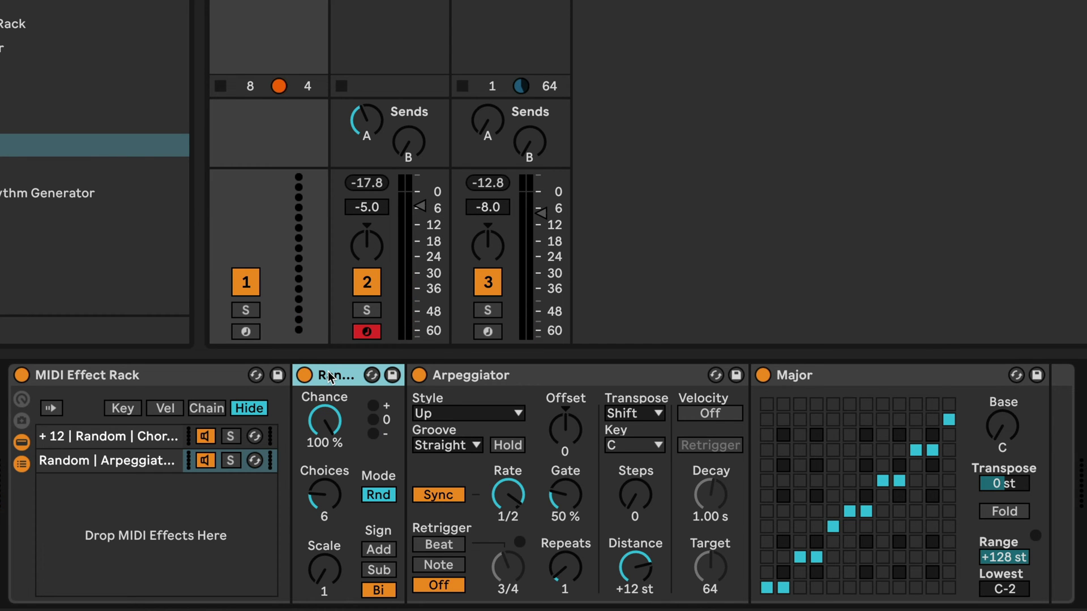
# - Set the Arpeggiator style in the first chain to Random Other
pyautogui.click(107, 436)
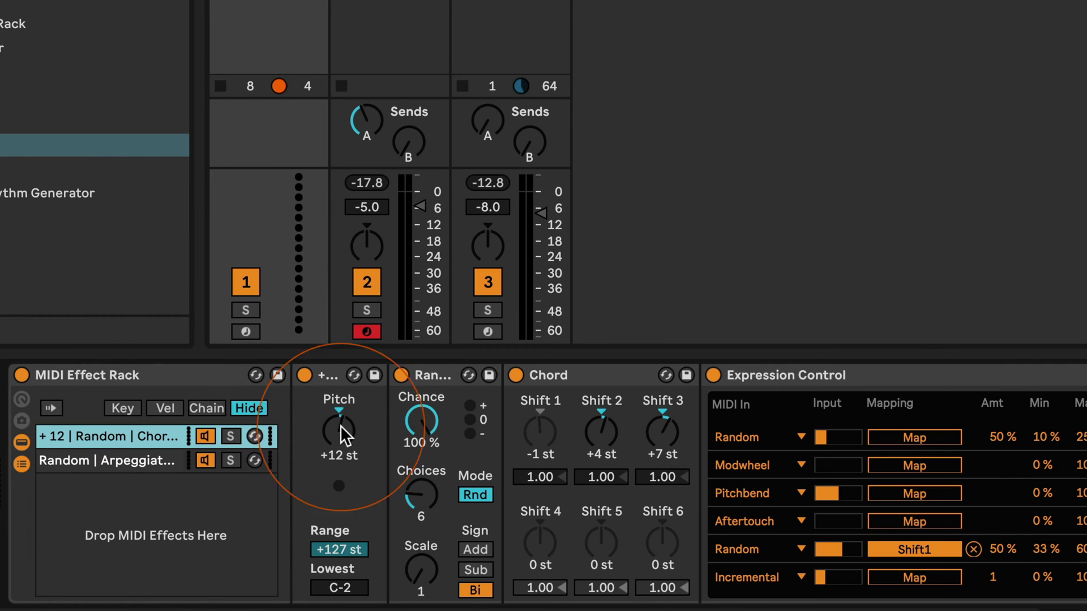
pyautogui.hscroll(5, 405, 426)
pyautogui.click(941, 412)
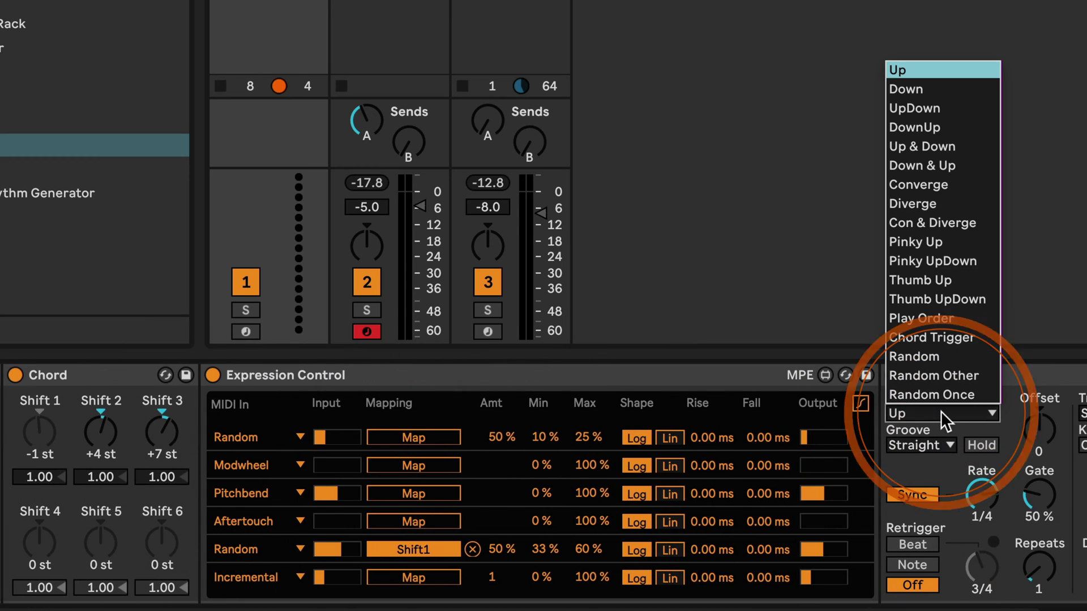
pyautogui.click(963, 375)
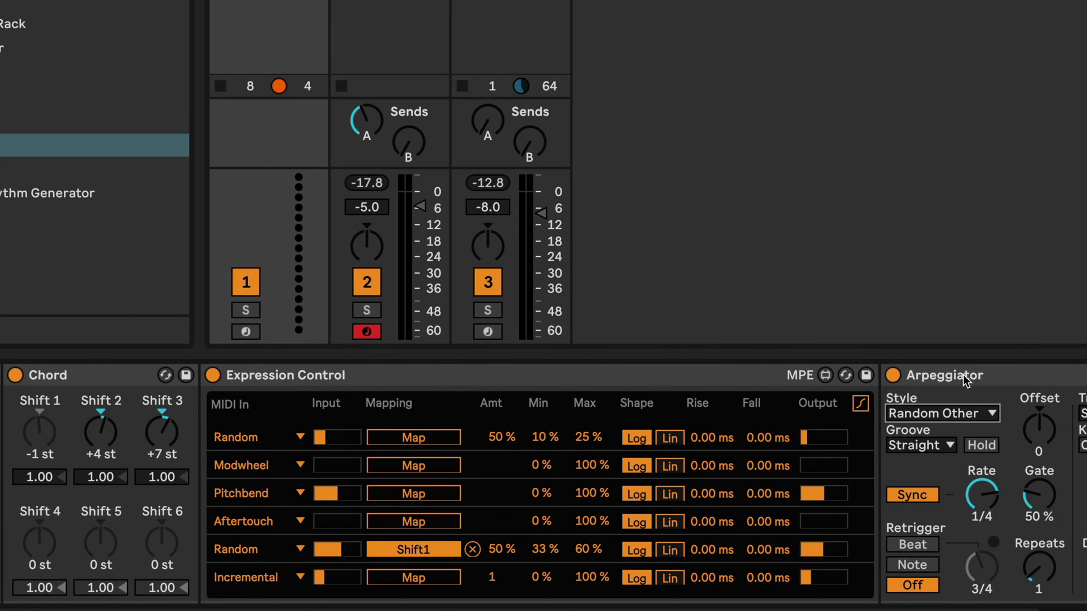
# - Play the rack to hear both chains together, and stop playback
pyautogui.hscroll(-1, 908, 416)
pyautogui.hscroll(-10, 862, 419)
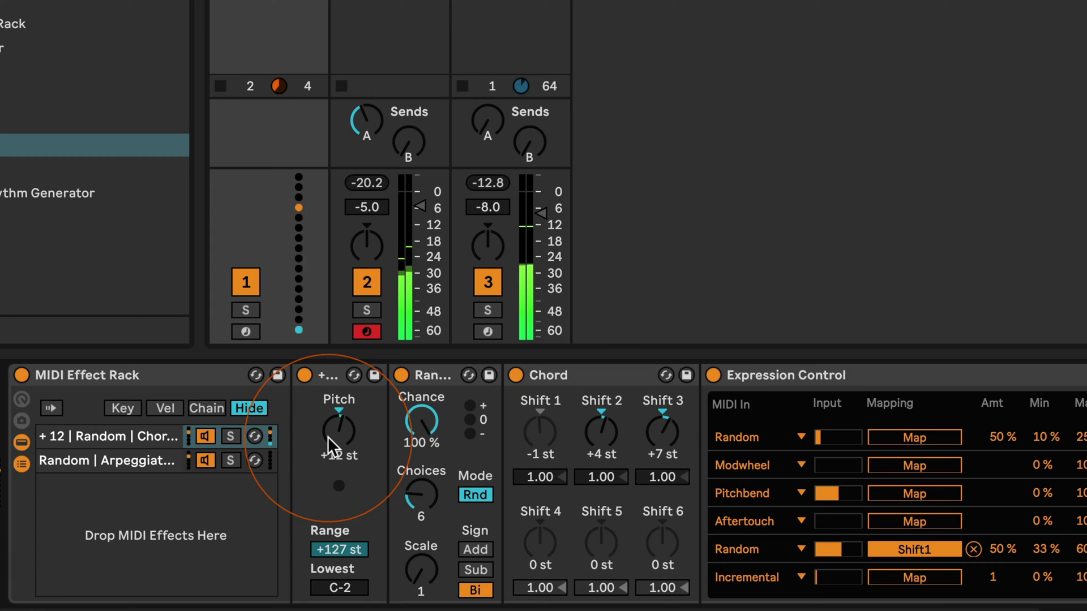
pyautogui.click(107, 484)
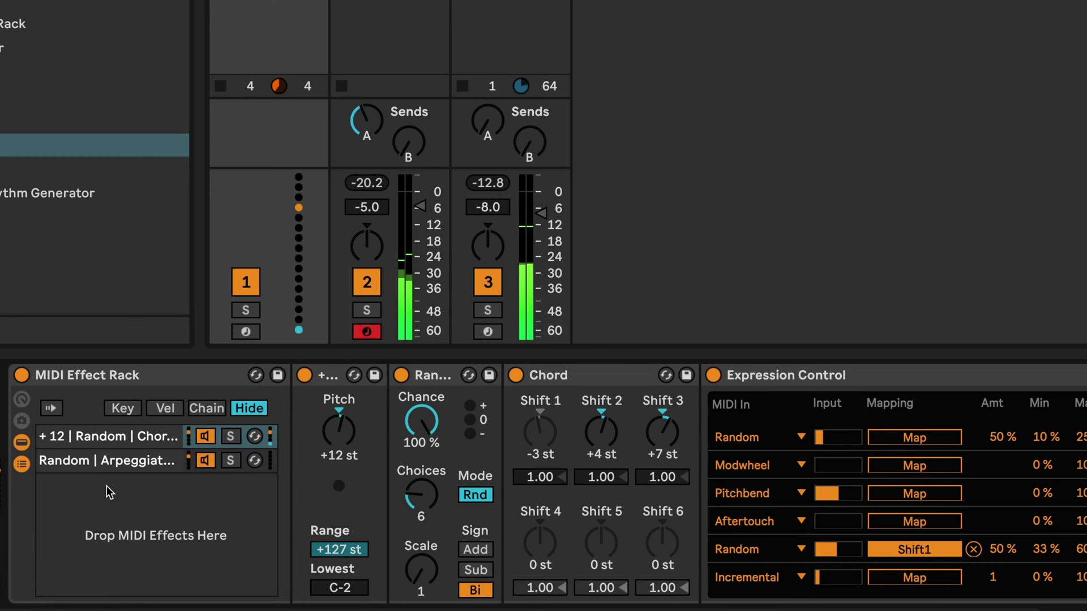
pyautogui.press('space')
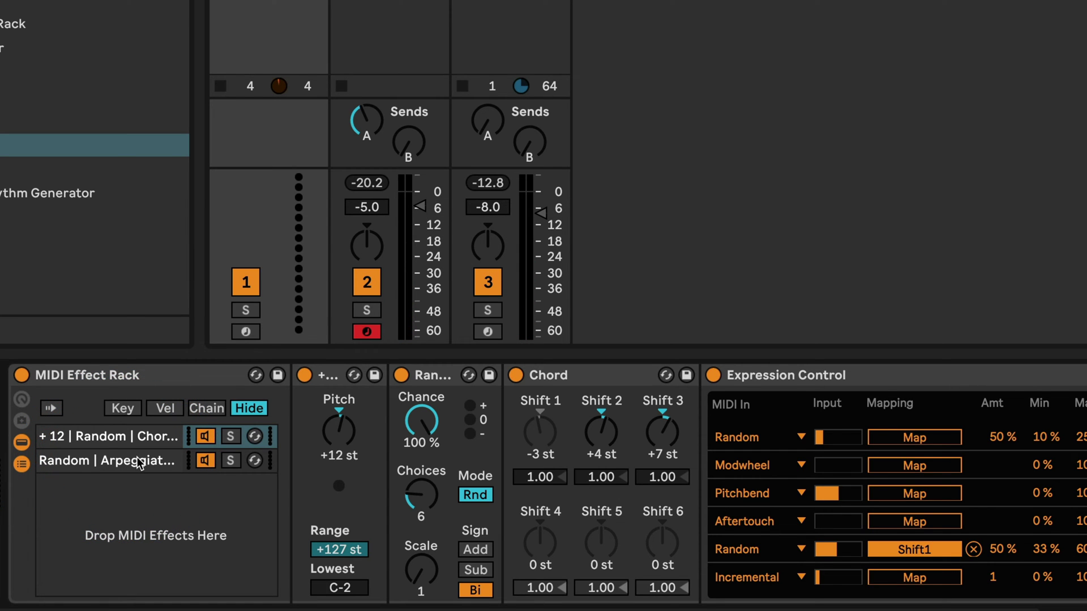
# - Restart playback and set the rate of the first chain's Arpeggiator to 1/16
pyautogui.click(136, 453)
pyautogui.click(148, 458)
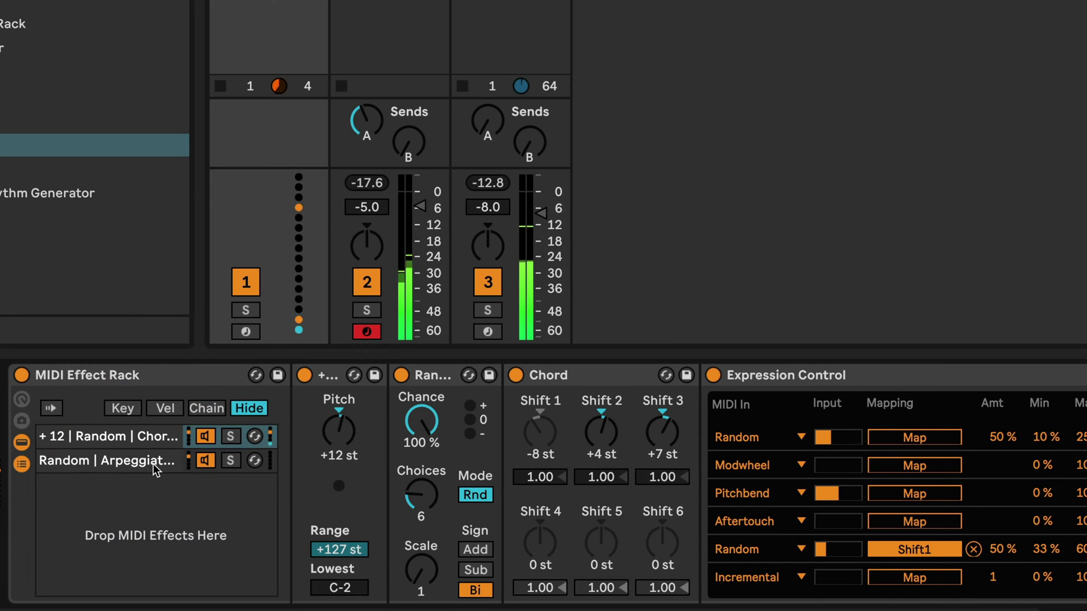
pyautogui.moveTo(153, 464); pyautogui.dragTo(226, 493)
pyautogui.hscroll(10, 269, 485)
pyautogui.click(962, 495)
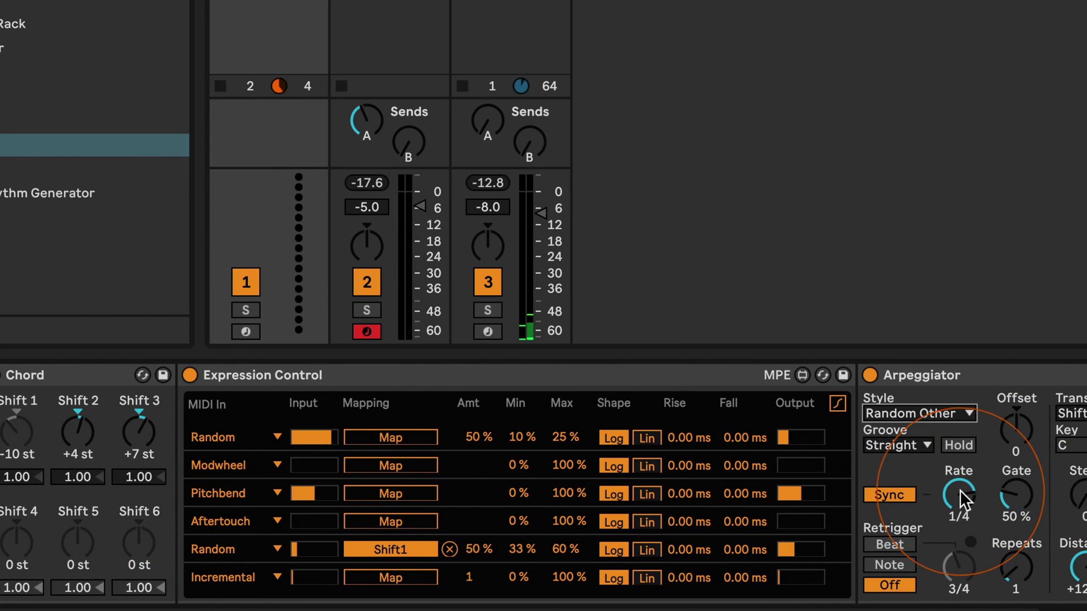
pyautogui.moveTo(965, 500); pyautogui.dragTo(964, 538)
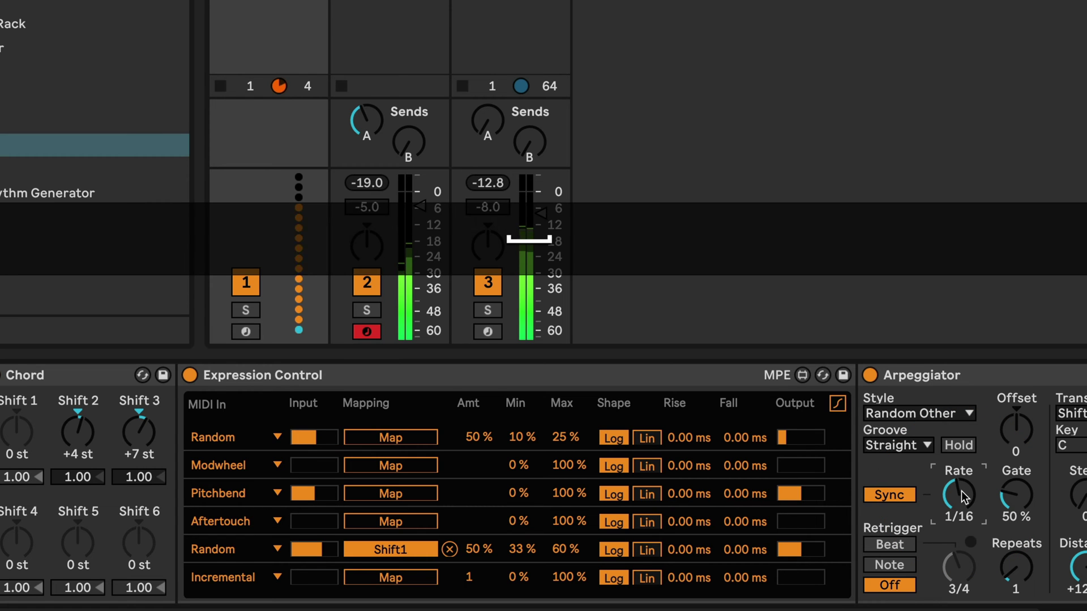
# - Stop playback and show the devices of the second chain, the one starting with Random and Arpeggiator
pyautogui.hscroll(-10, 962, 491)
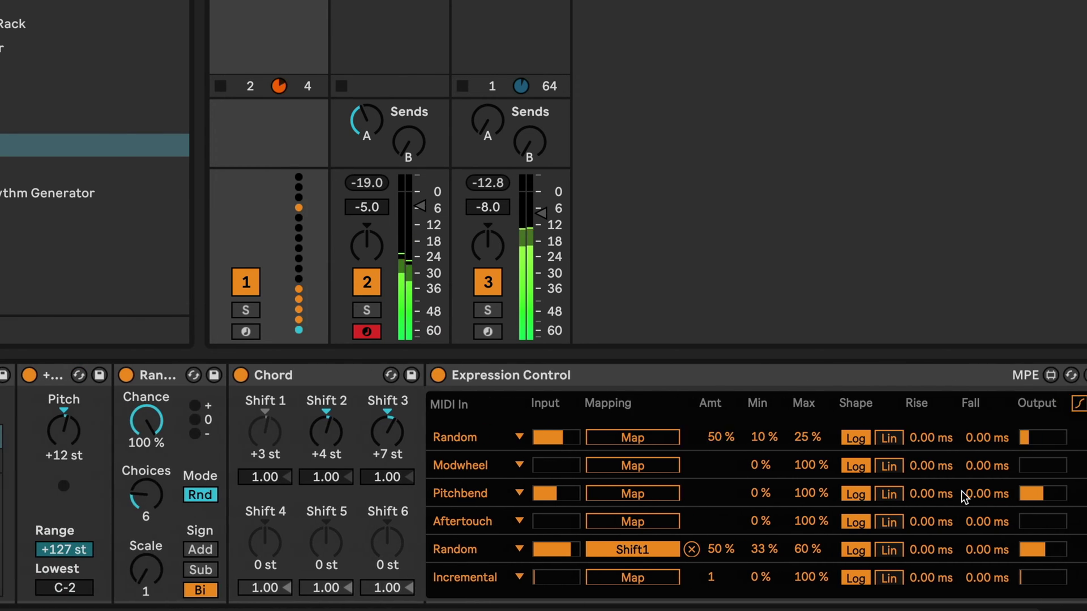
pyautogui.hscroll(-2, 961, 492)
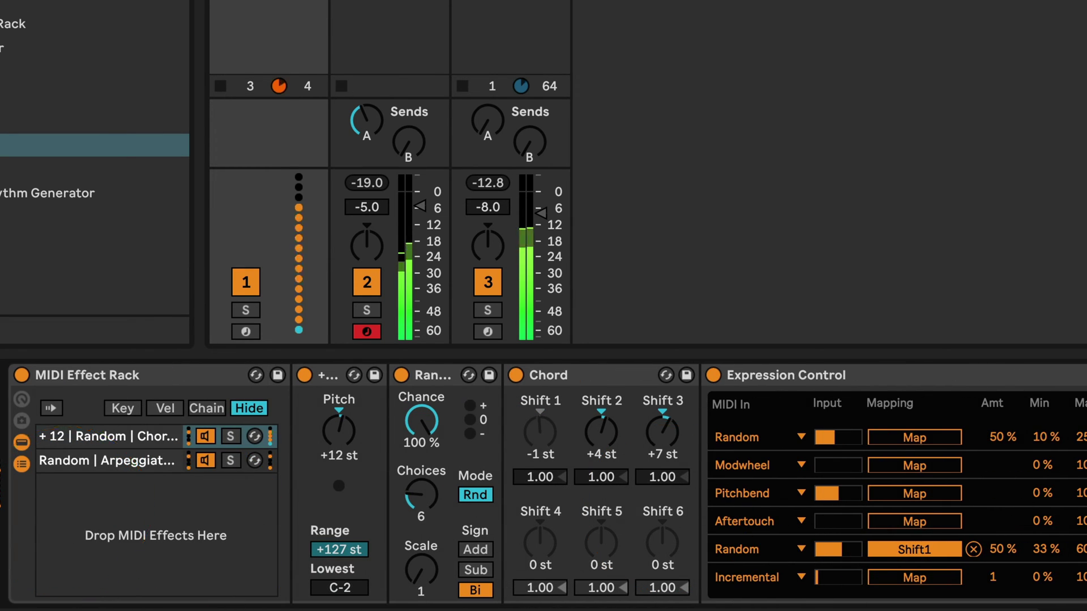
pyautogui.click(94, 464)
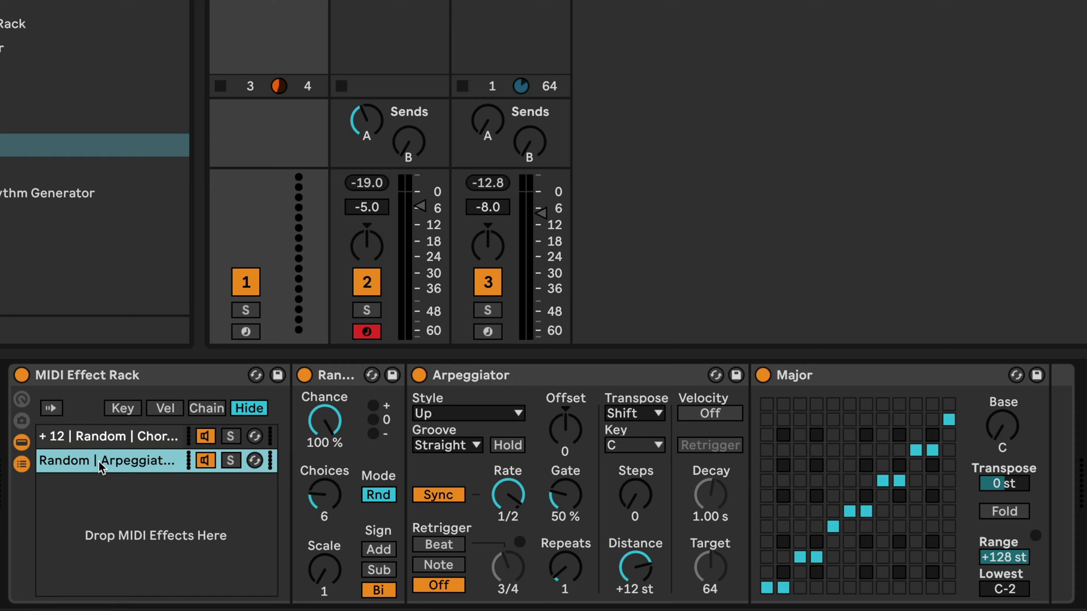
# - Add a Note Length device at the start of the rack's first chain, ahead of Pitch
pyautogui.click(102, 438)
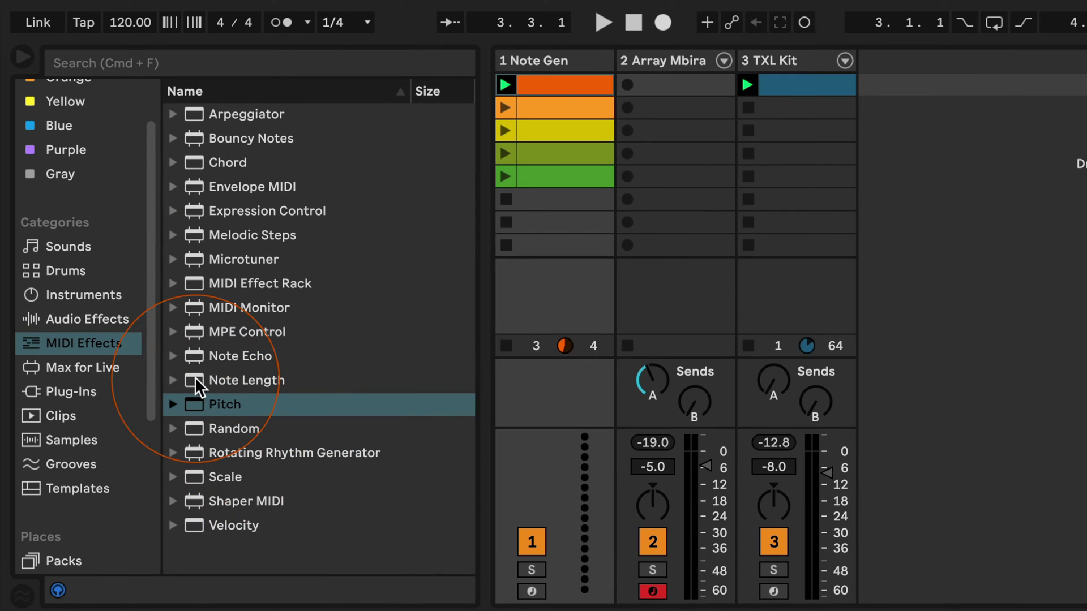
pyautogui.click(195, 380)
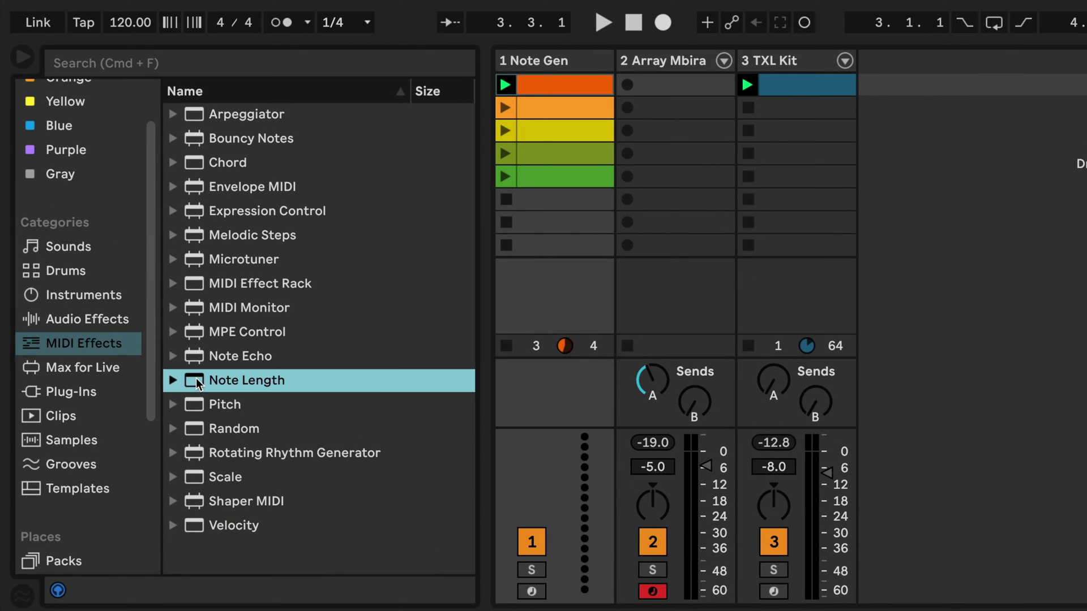
pyautogui.moveTo(196, 379); pyautogui.dragTo(298, 437)
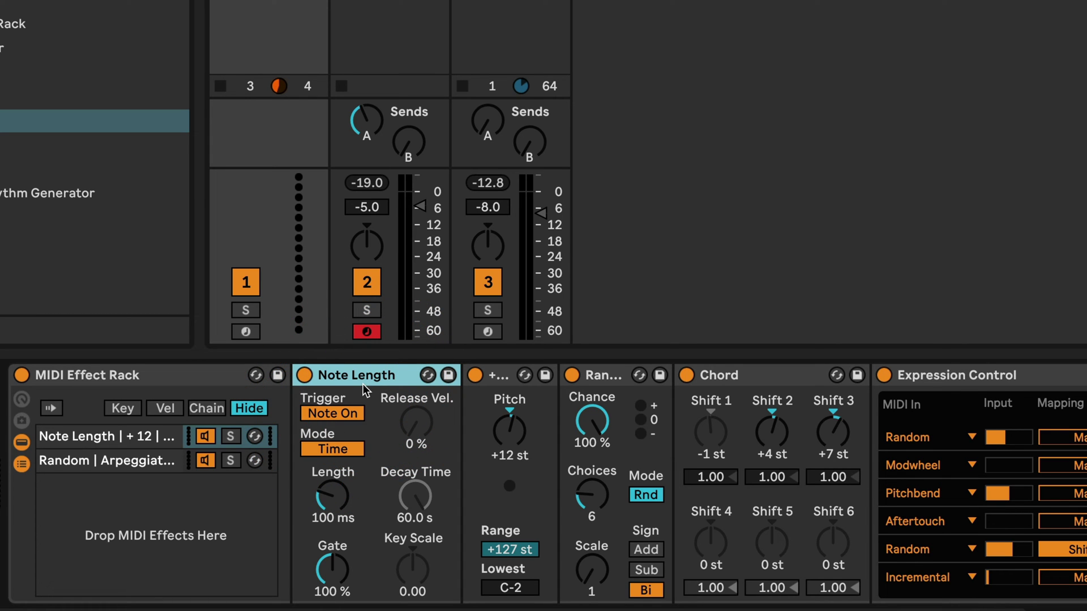
# - Configure the new Note Length with a Note Off trigger, Sync mode and a length of 1/4
pyautogui.click(334, 413)
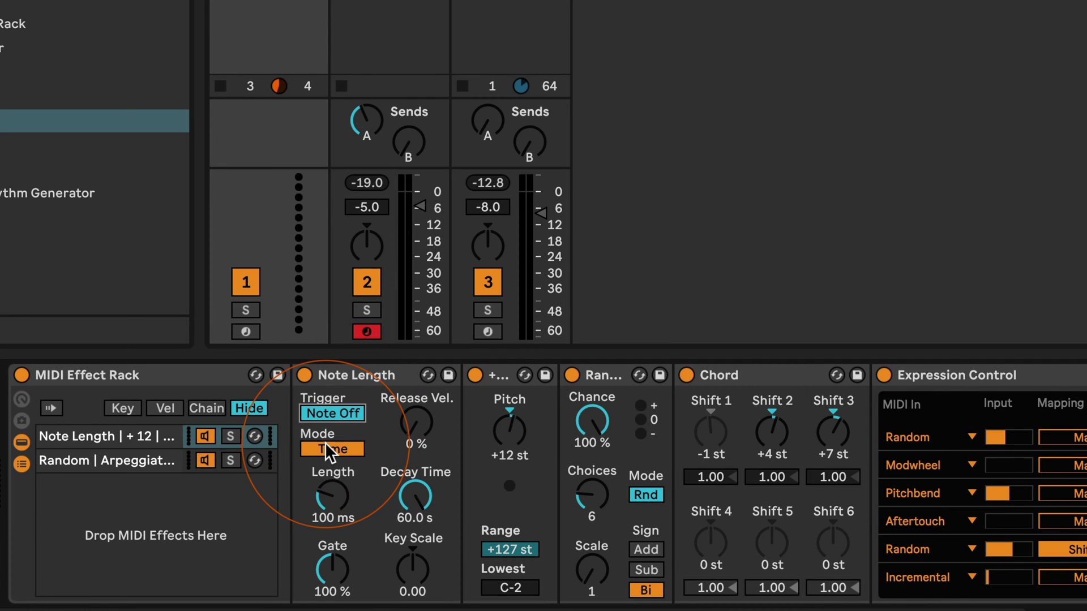
pyautogui.click(363, 451)
pyautogui.click(333, 497)
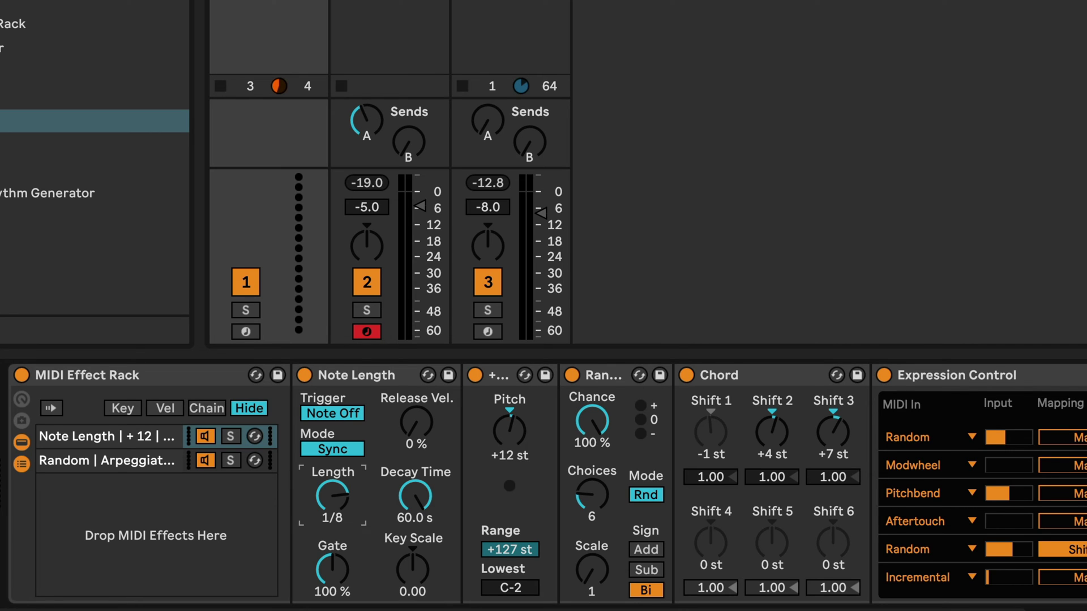
pyautogui.moveTo(333, 497); pyautogui.dragTo(333, 493)
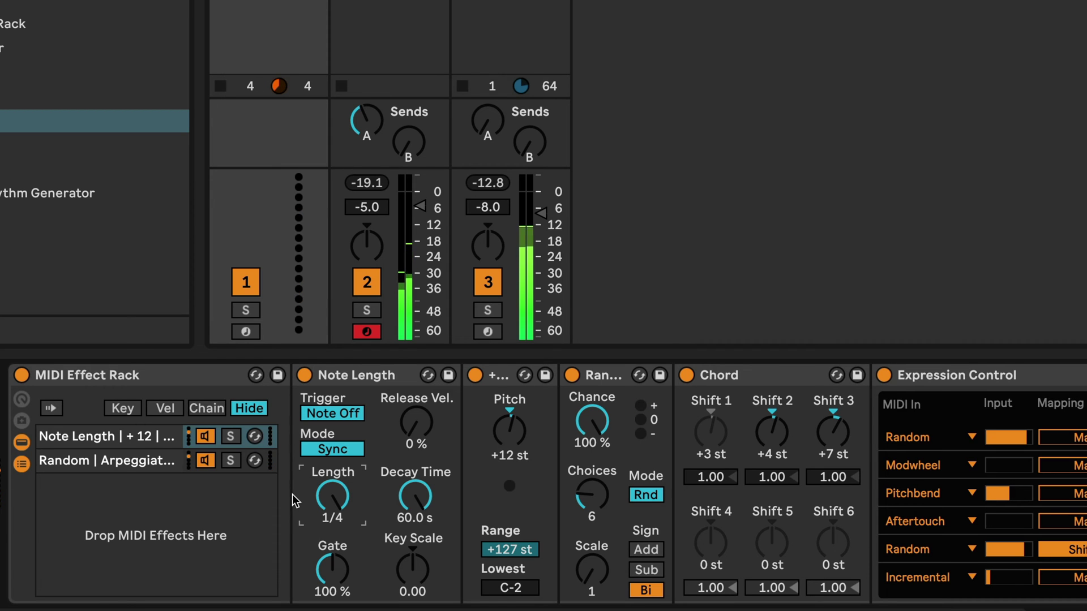
# - Duplicate the rack's first chain, the one starting with Note Length
pyautogui.click(67, 482)
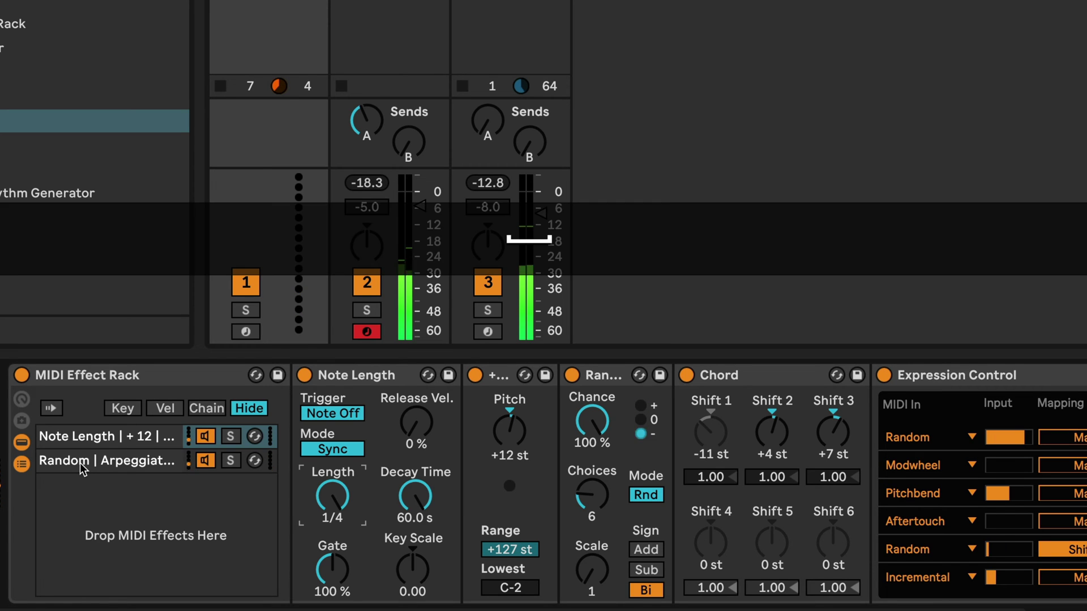
pyautogui.click(81, 443)
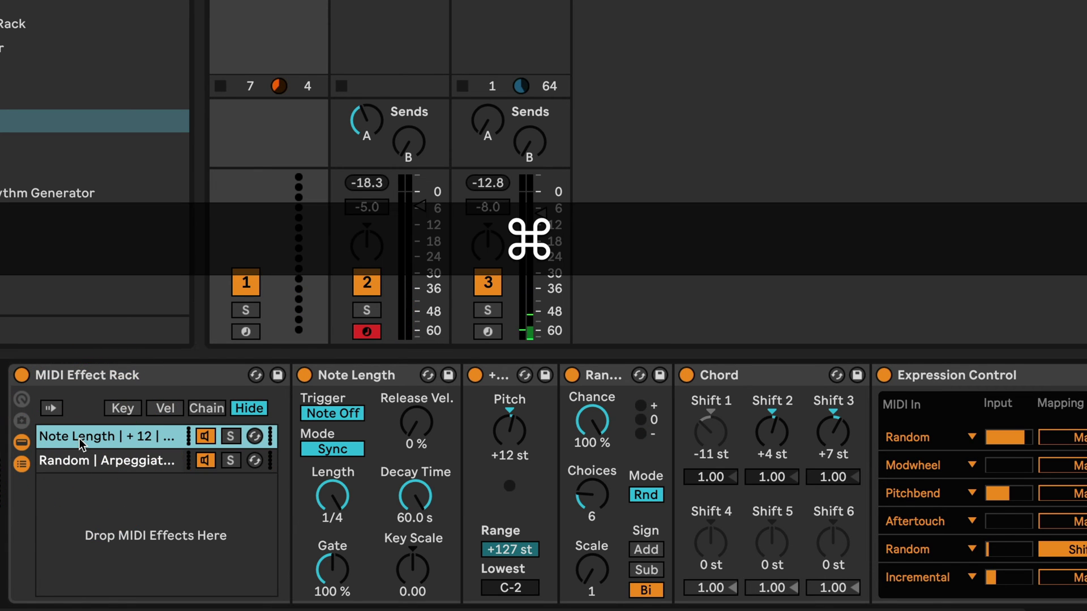
pyautogui.press('super+d')
pyautogui.click(253, 438)
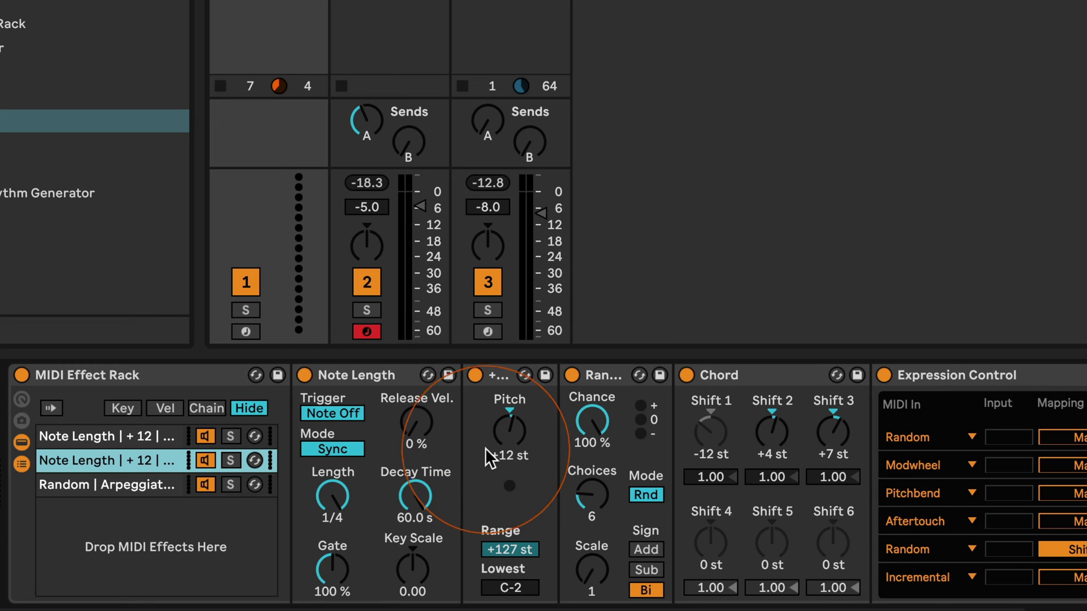
# - Set the Pitch device in the duplicated chain to +24 st
pyautogui.click(509, 454)
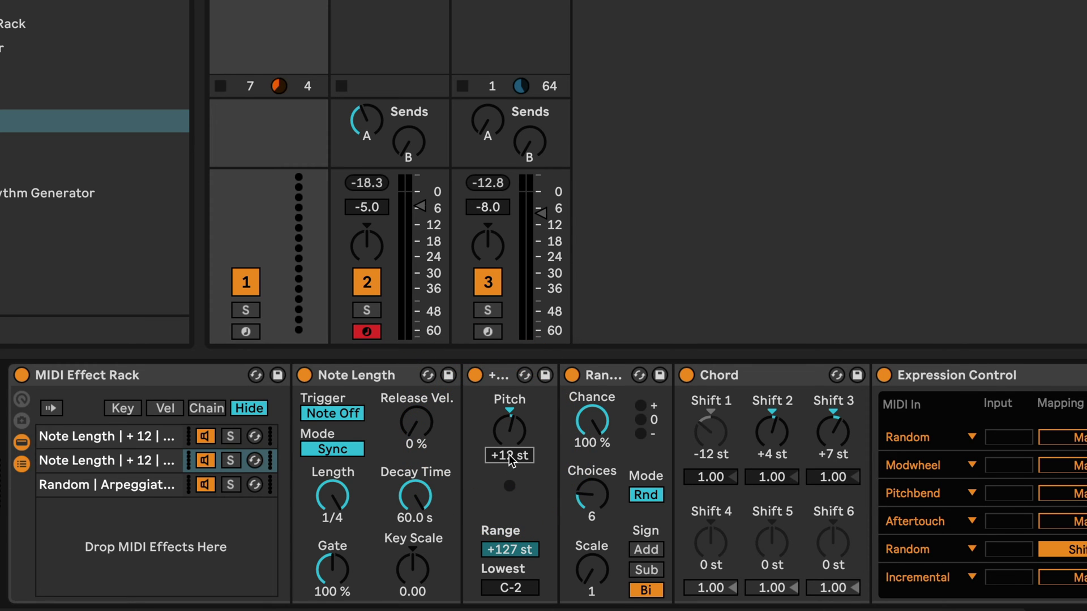
pyautogui.write('24')
pyautogui.press('Return')
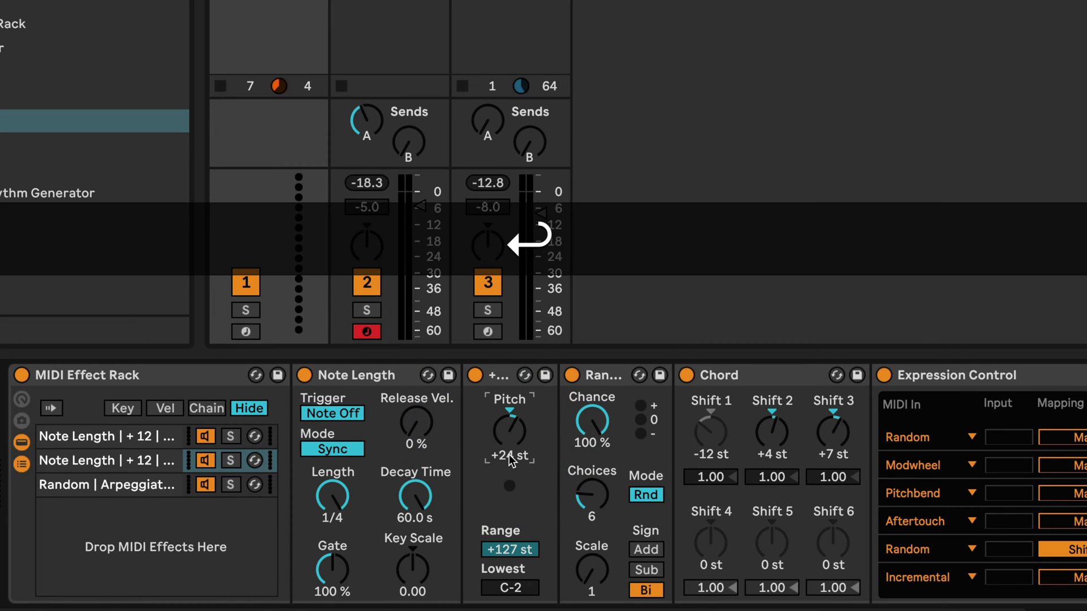
# - In the duplicated chain, set the Arpeggiator rate to 1/32 and the Note Length's length to 1/8
pyautogui.hscroll(6, 601, 441)
pyautogui.hscroll(5, 601, 442)
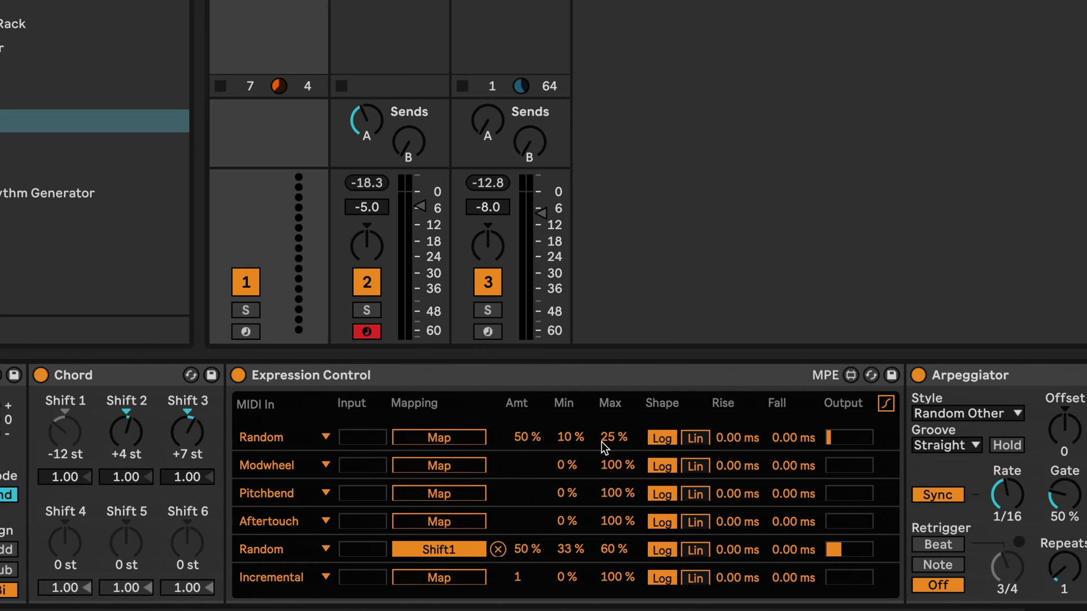
pyautogui.moveTo(1002, 497); pyautogui.dragTo(1002, 507)
pyautogui.hscroll(-5, 1017, 494)
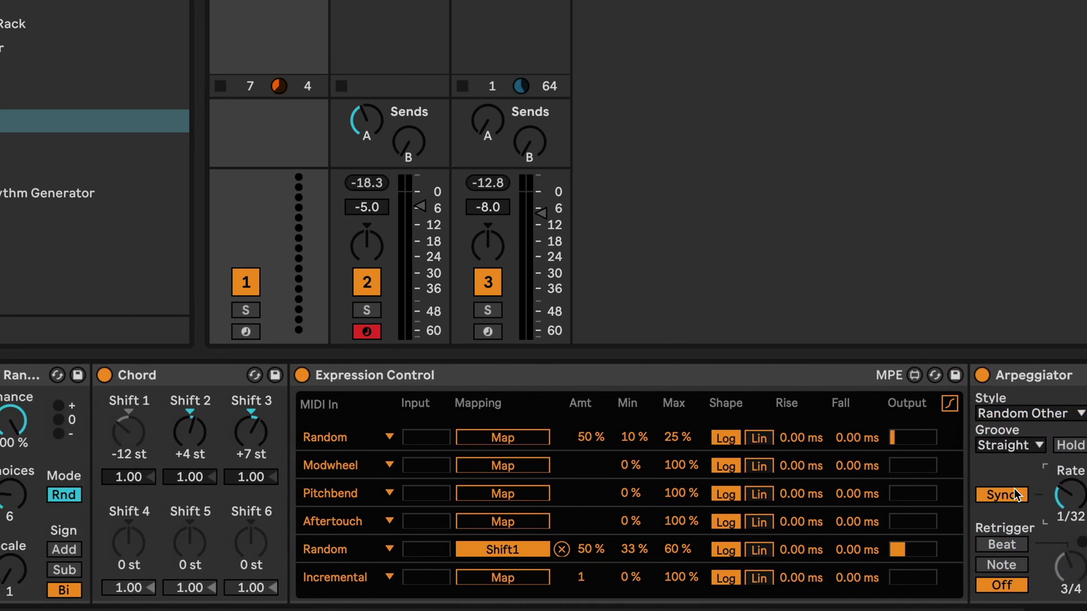
pyautogui.hscroll(-7, 1018, 495)
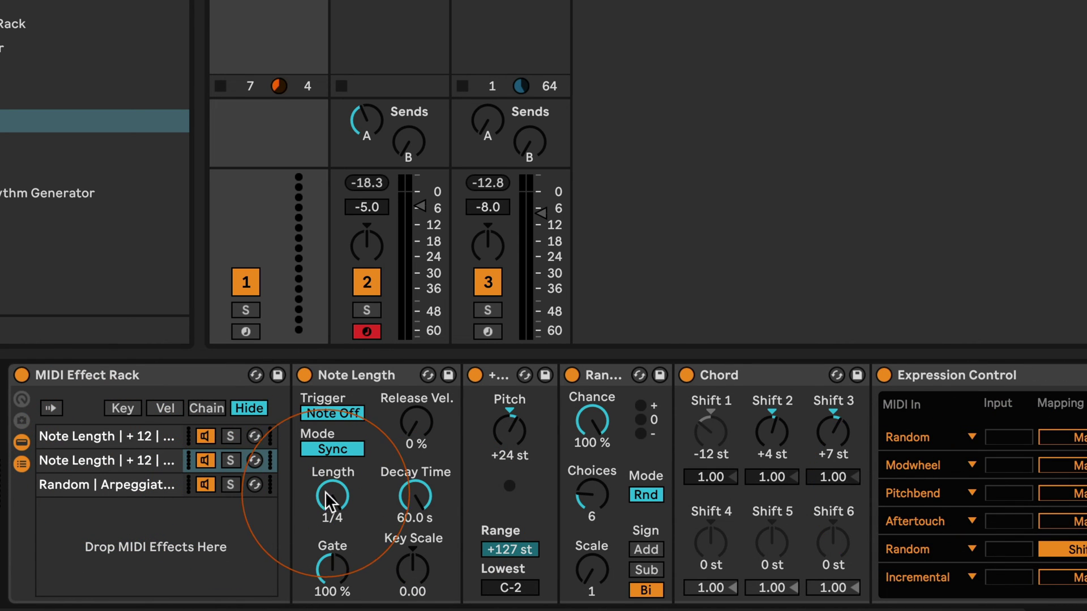
pyautogui.moveTo(332, 501); pyautogui.dragTo(331, 512)
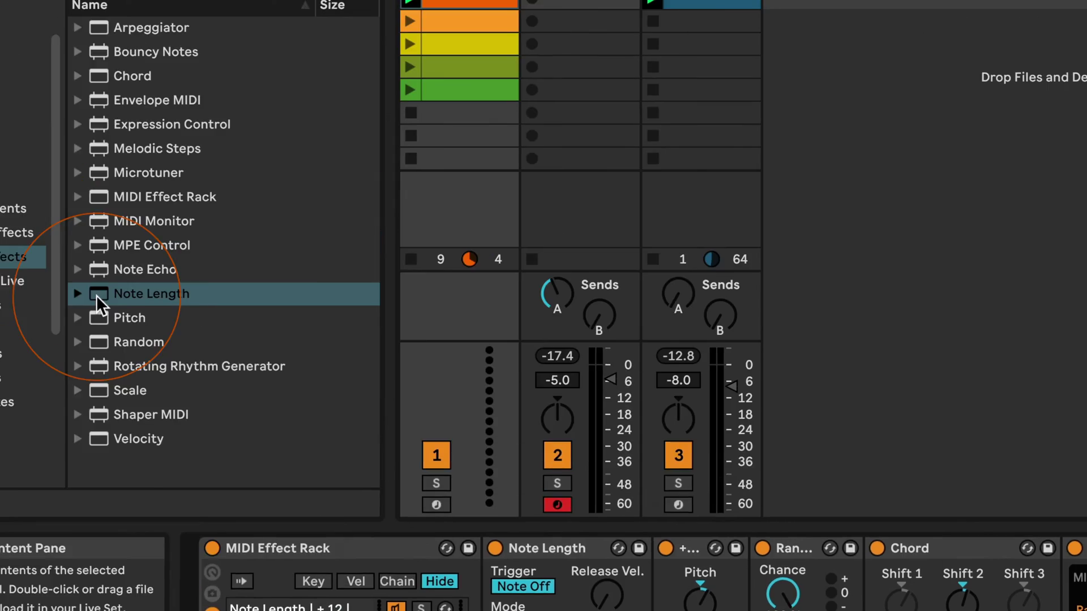
# - Add another Note Length at the start of the second chain, with Note On trigger, Sync mode and a length of 1/8
pyautogui.moveTo(193, 379); pyautogui.dragTo(385, 503)
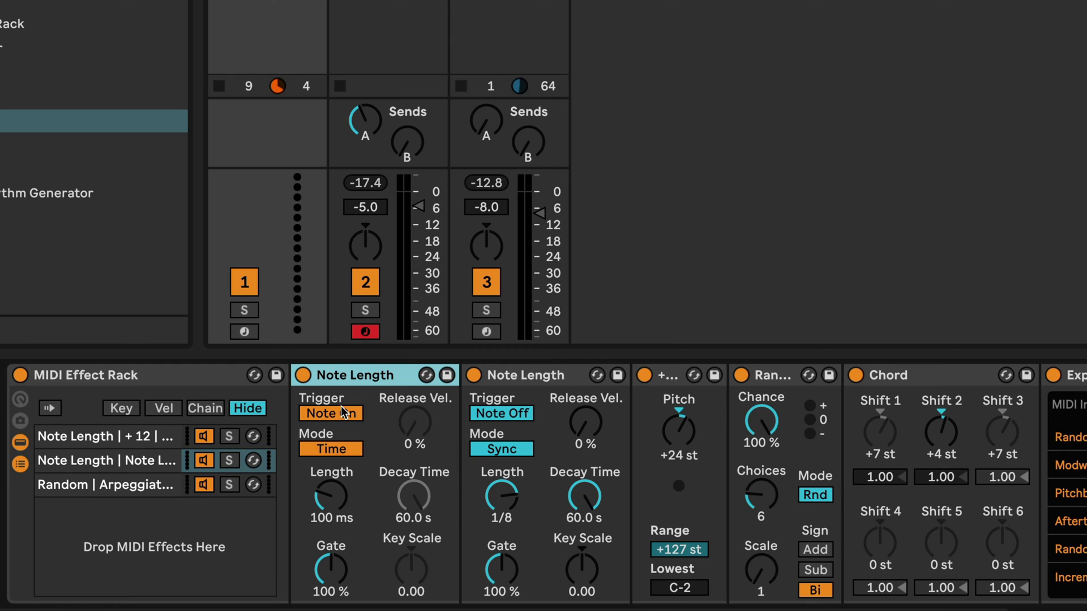
pyautogui.click(341, 450)
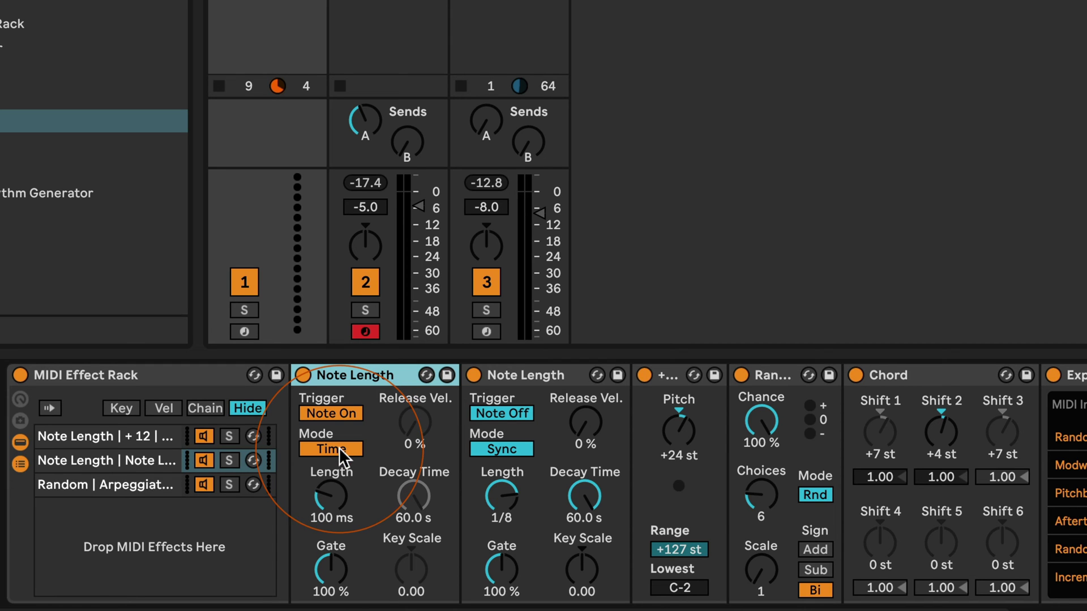
pyautogui.click(341, 450)
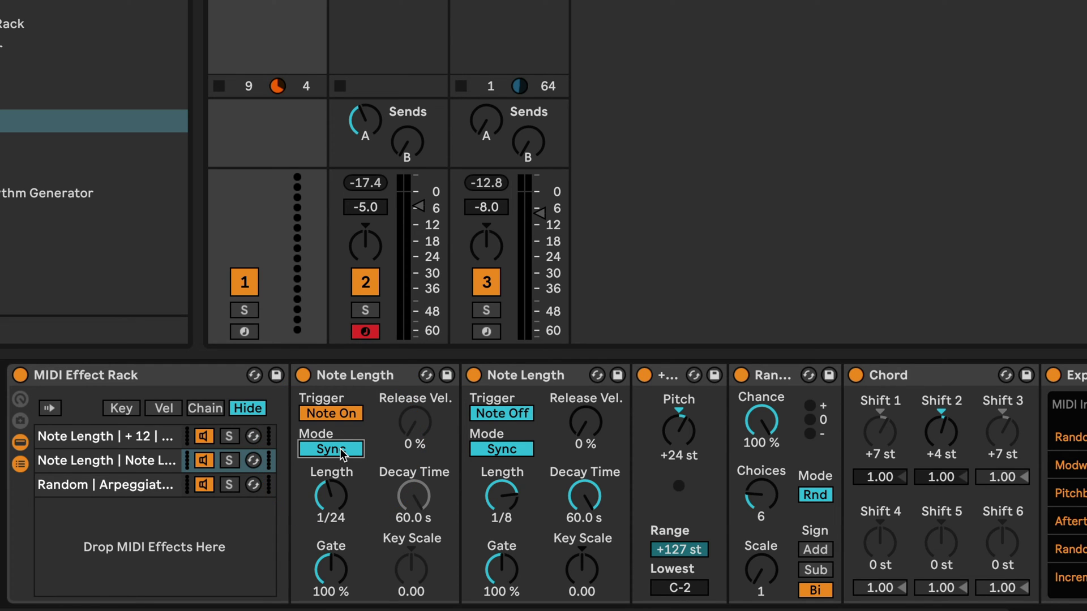
pyautogui.click(331, 427)
pyautogui.click(331, 415)
pyautogui.click(331, 415)
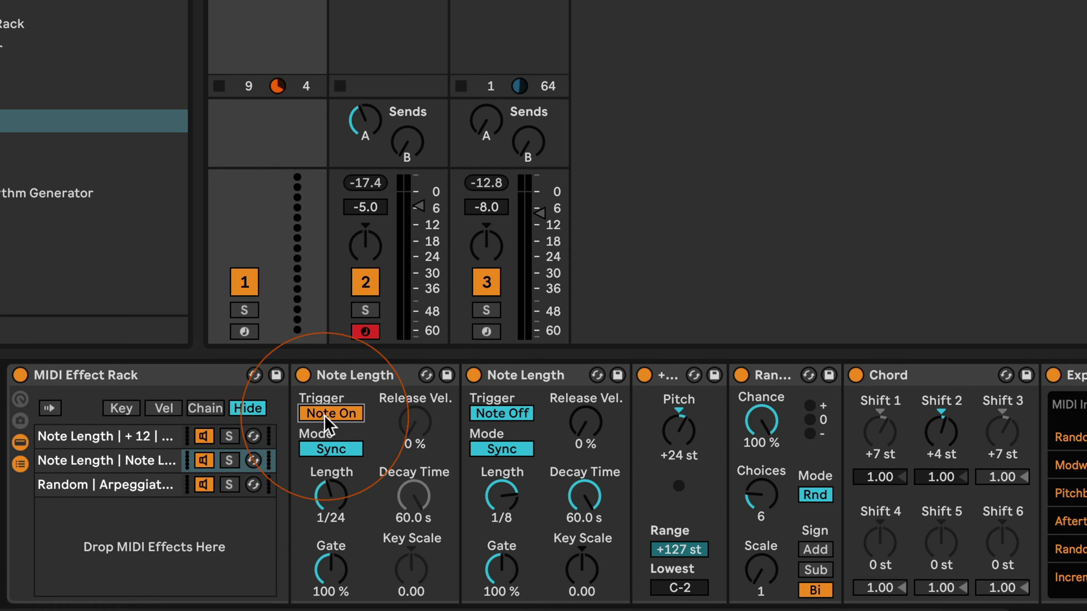
pyautogui.click(331, 496)
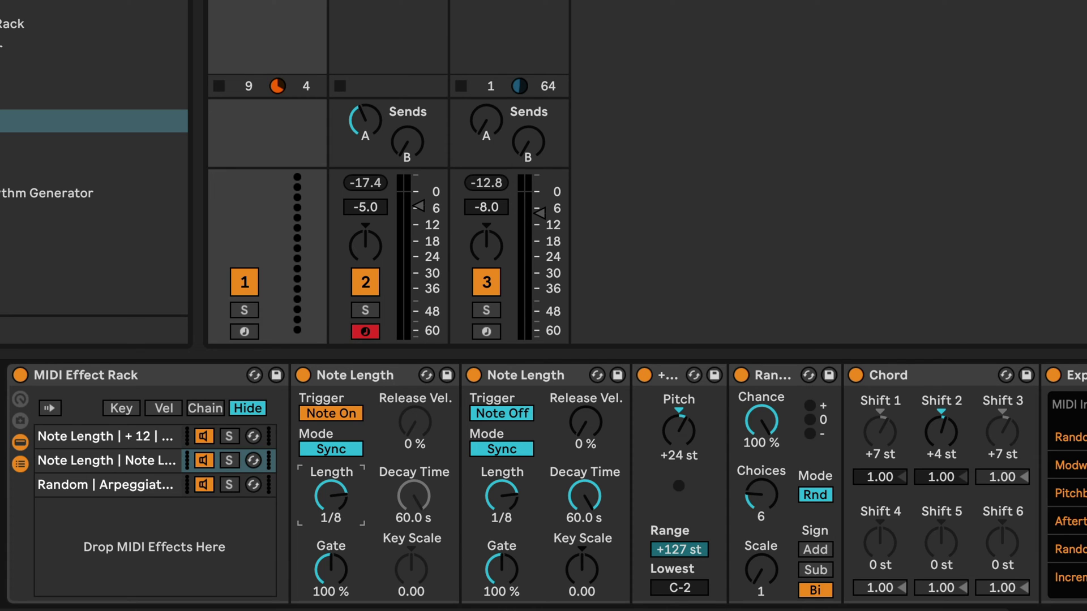
pyautogui.click(329, 513)
pyautogui.click(331, 518)
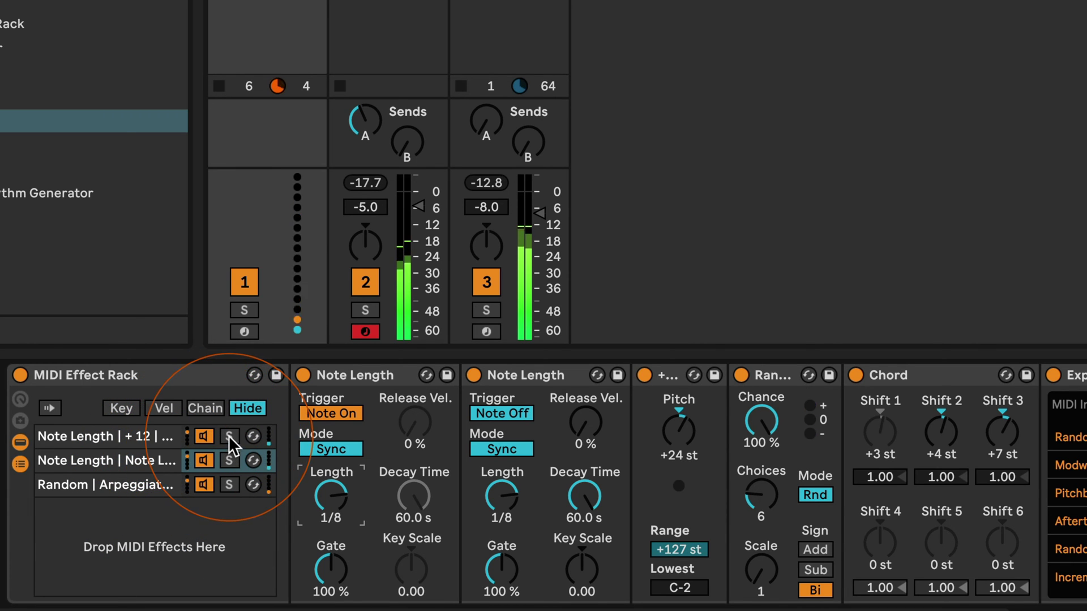
# - Solo the first chain and add a Note Length before its existing one, set to Sync mode and a length of 1/16
pyautogui.click(229, 437)
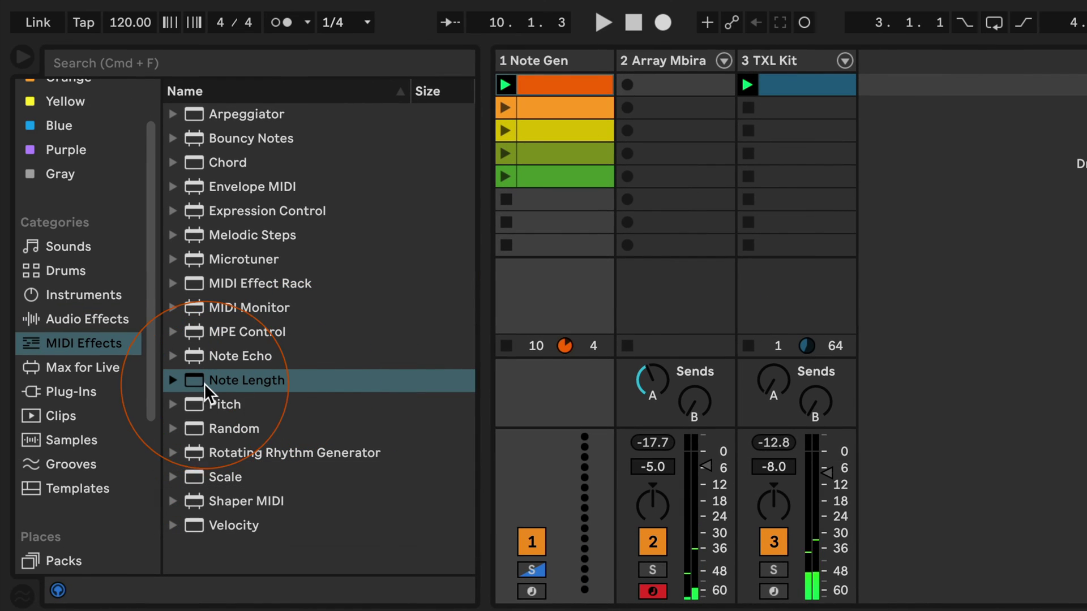
pyautogui.moveTo(198, 378); pyautogui.dragTo(294, 429)
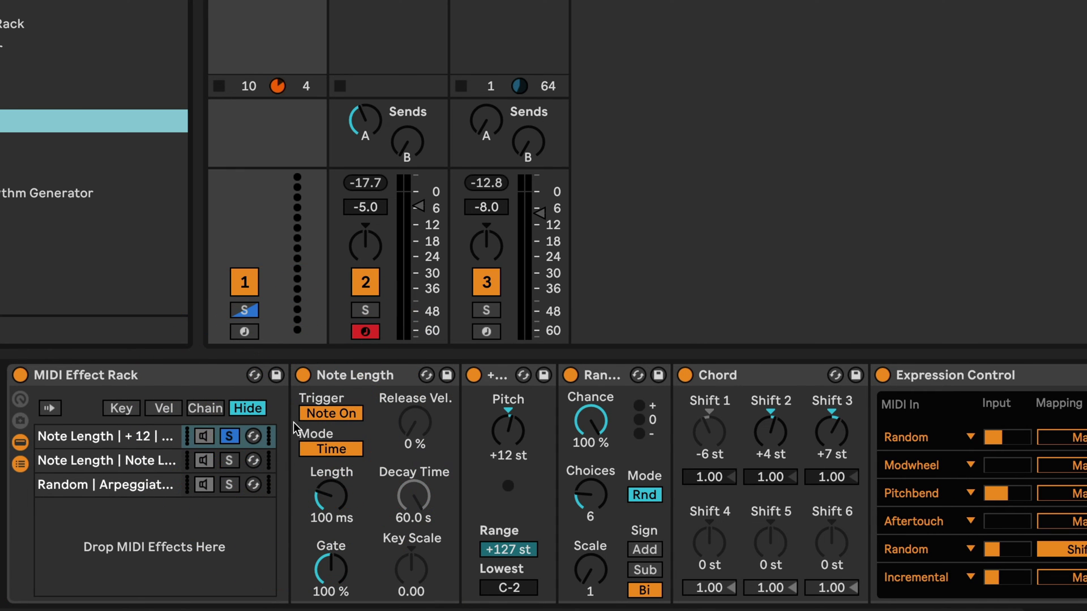
pyautogui.press('super+z')
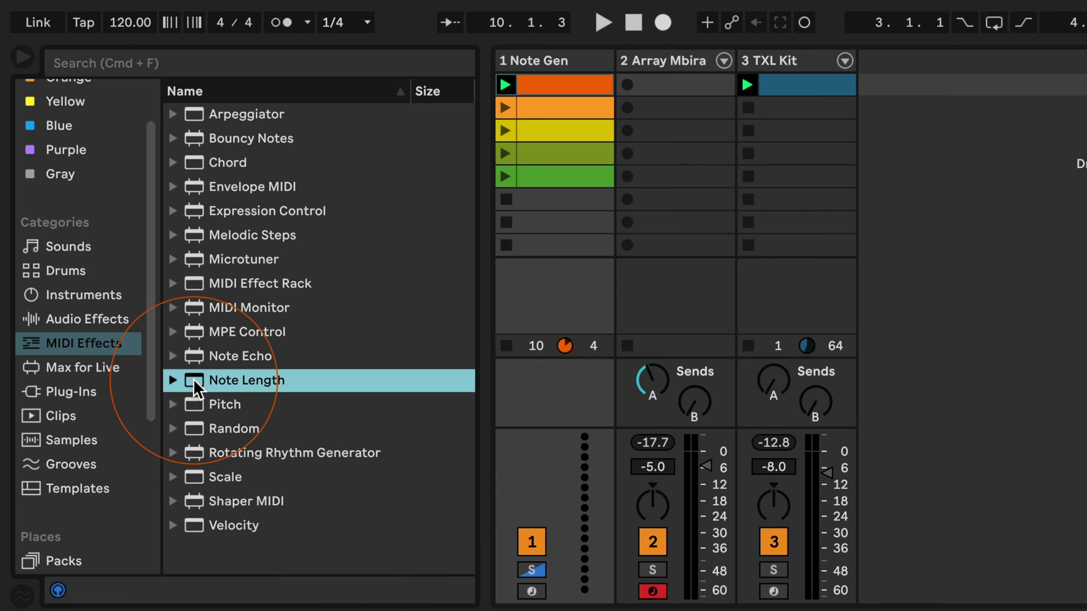
pyautogui.moveTo(94, 121); pyautogui.dragTo(293, 437)
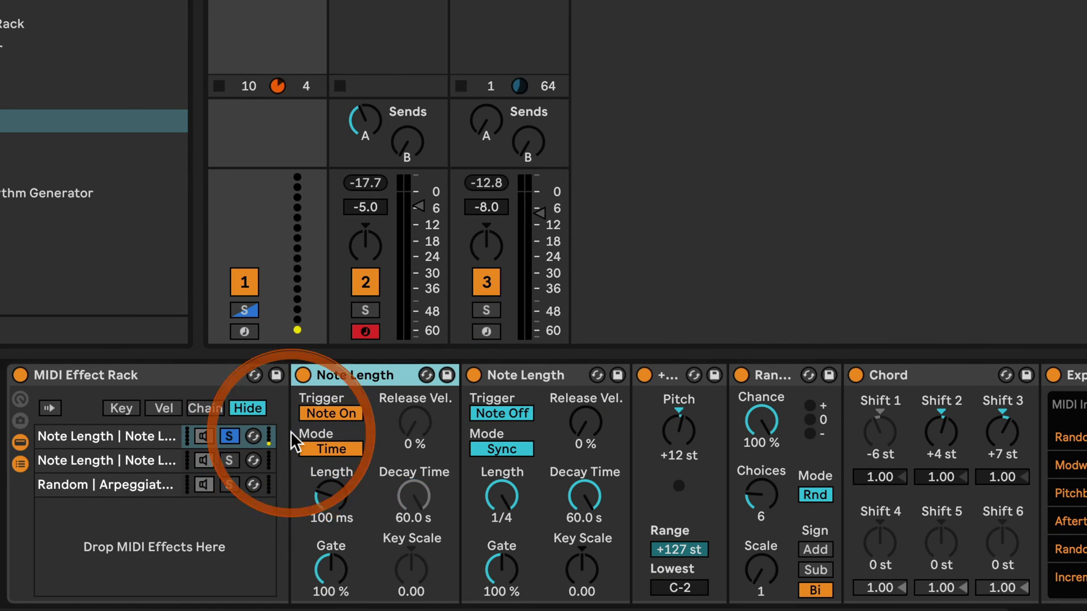
pyautogui.click(332, 449)
pyautogui.moveTo(324, 505); pyautogui.dragTo(323, 499)
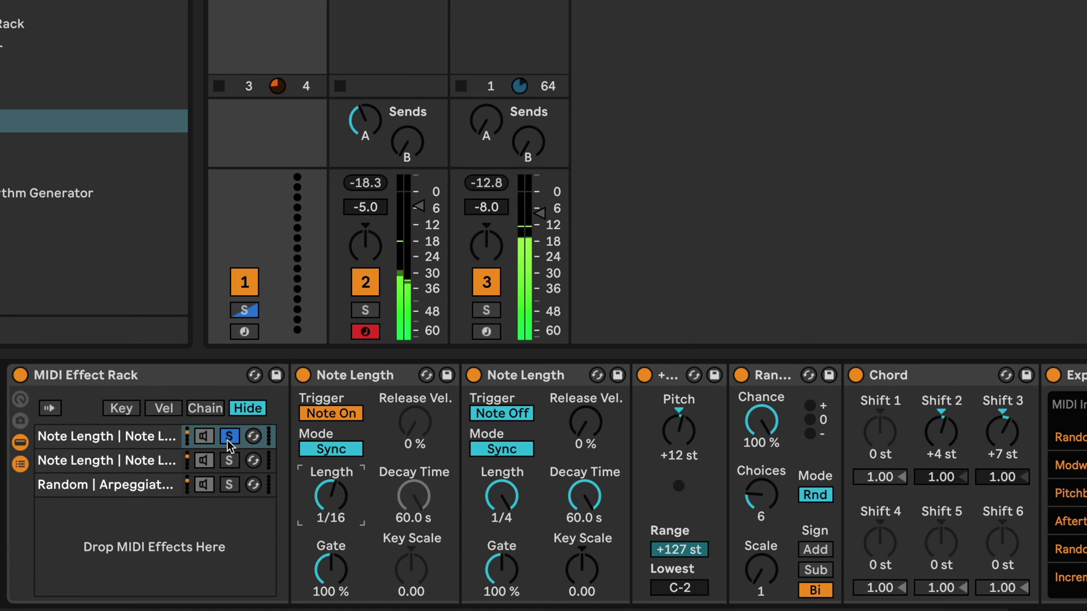
# - Solo the second chain and the third chain in turn to hear each one separately
pyautogui.click(229, 459)
pyautogui.click(231, 462)
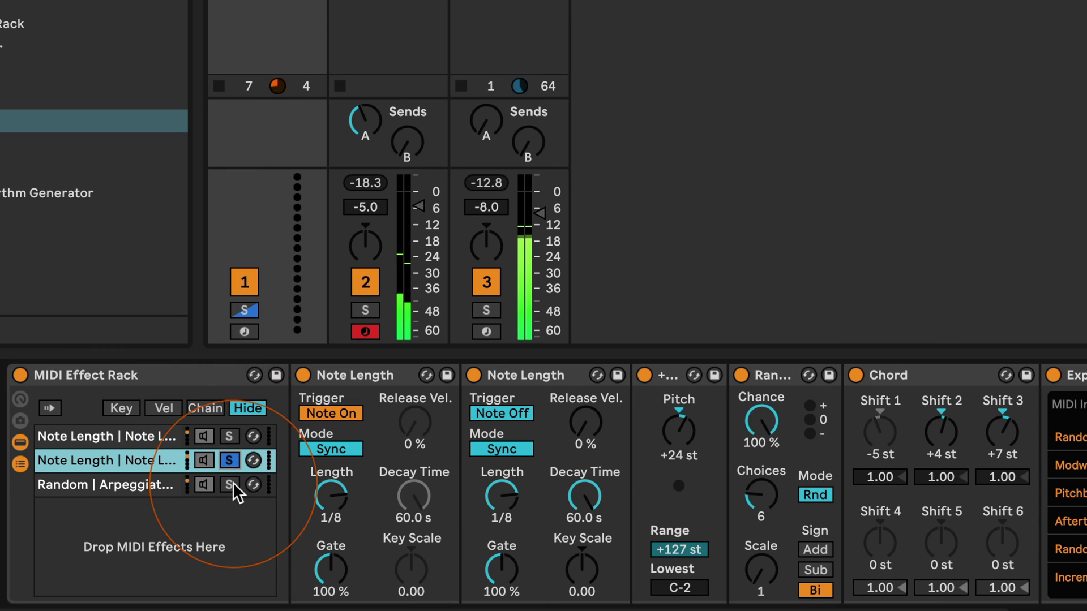
pyautogui.click(230, 485)
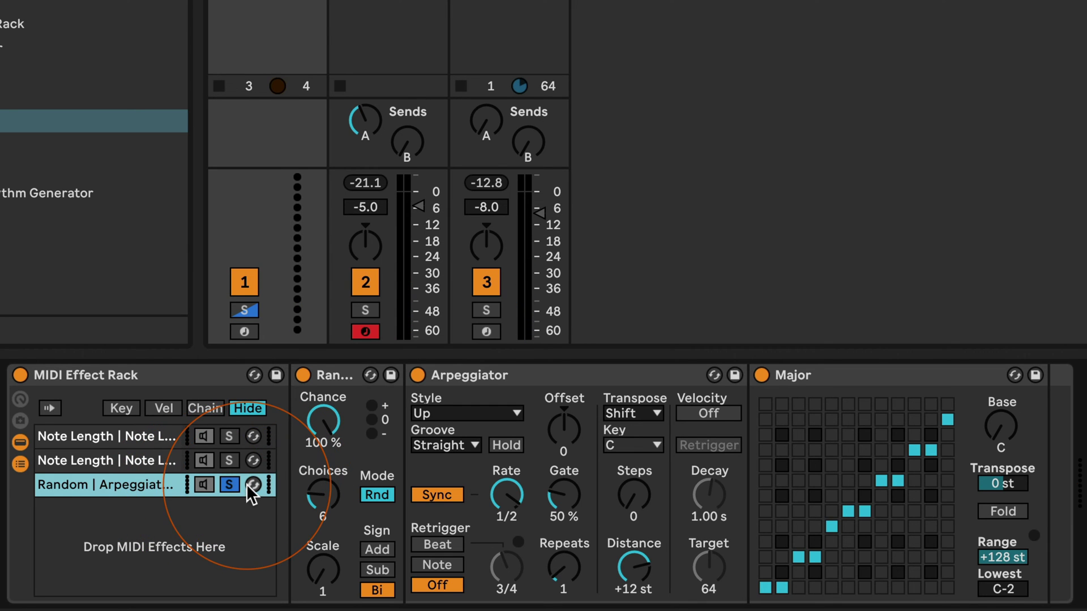
# - In the third chain, set the Arpeggiator's Steps to 1 and the Random device to the Add sign with 12 choices
pyautogui.click(635, 494)
pyautogui.moveTo(635, 495); pyautogui.dragTo(636, 490)
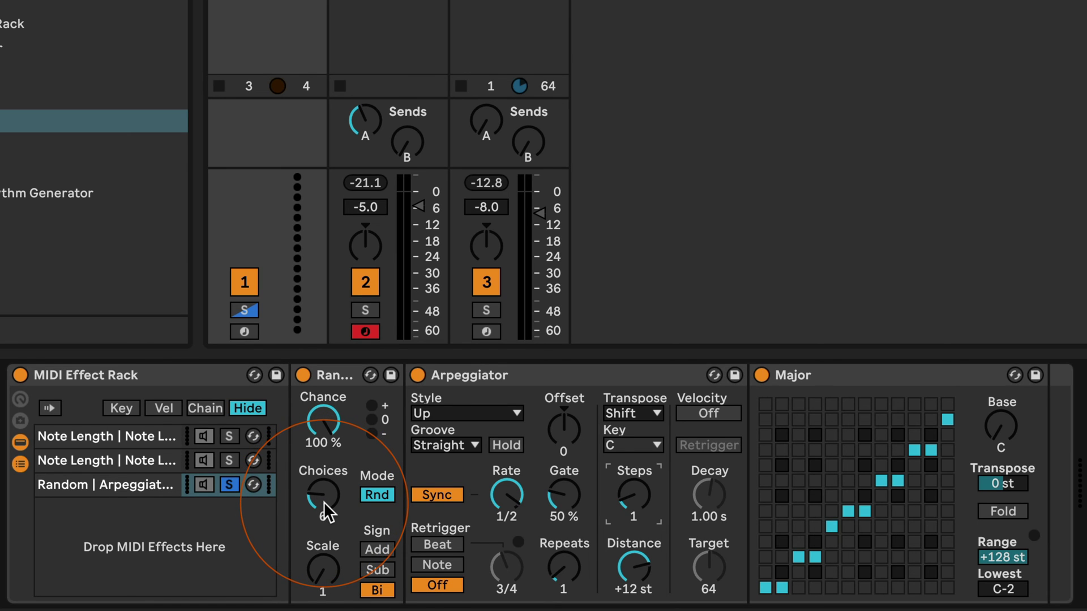
pyautogui.click(377, 552)
pyautogui.moveTo(314, 502); pyautogui.dragTo(314, 478)
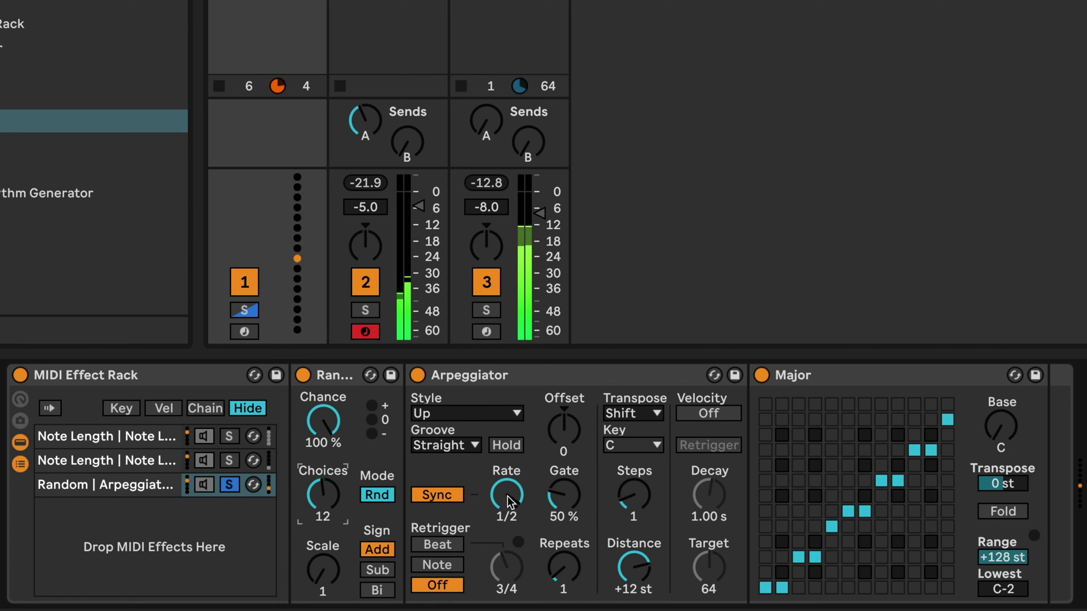
# - Solo the second and first chains in turn, and set the first chain's leading Note Length to 1/8
pyautogui.click(225, 462)
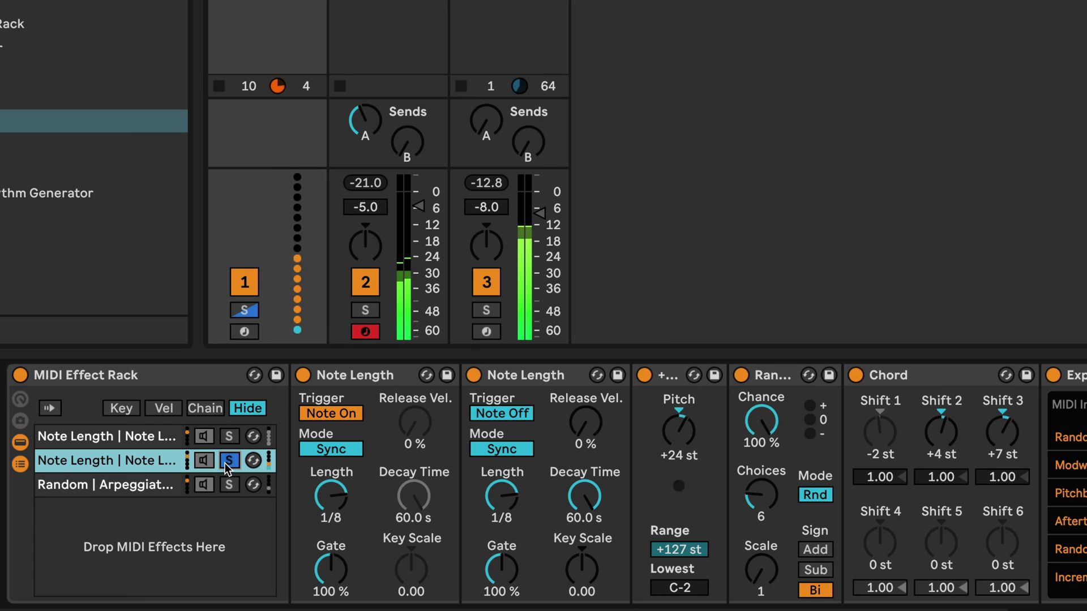
pyautogui.click(230, 436)
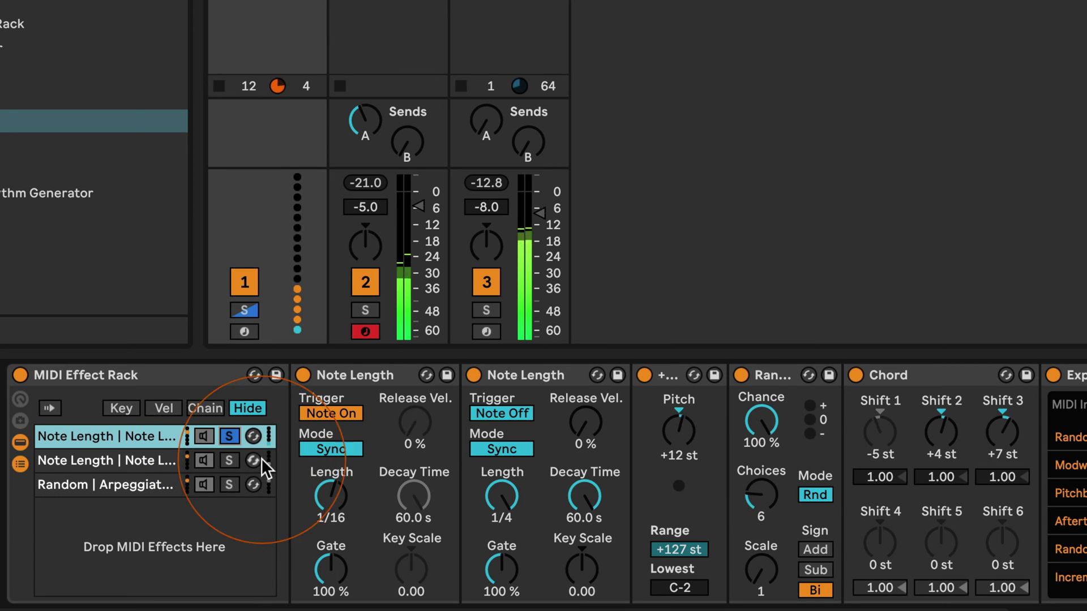
pyautogui.click(332, 499)
pyautogui.moveTo(334, 501); pyautogui.dragTo(334, 486)
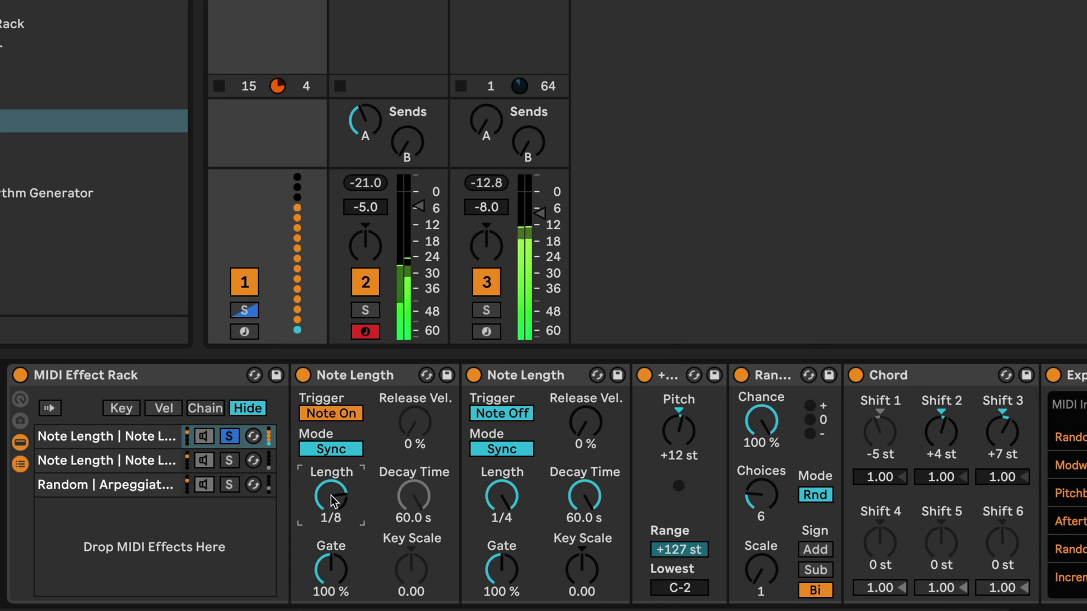
# - Turn off the first chain's solo to hear all three chains together
pyautogui.click(229, 437)
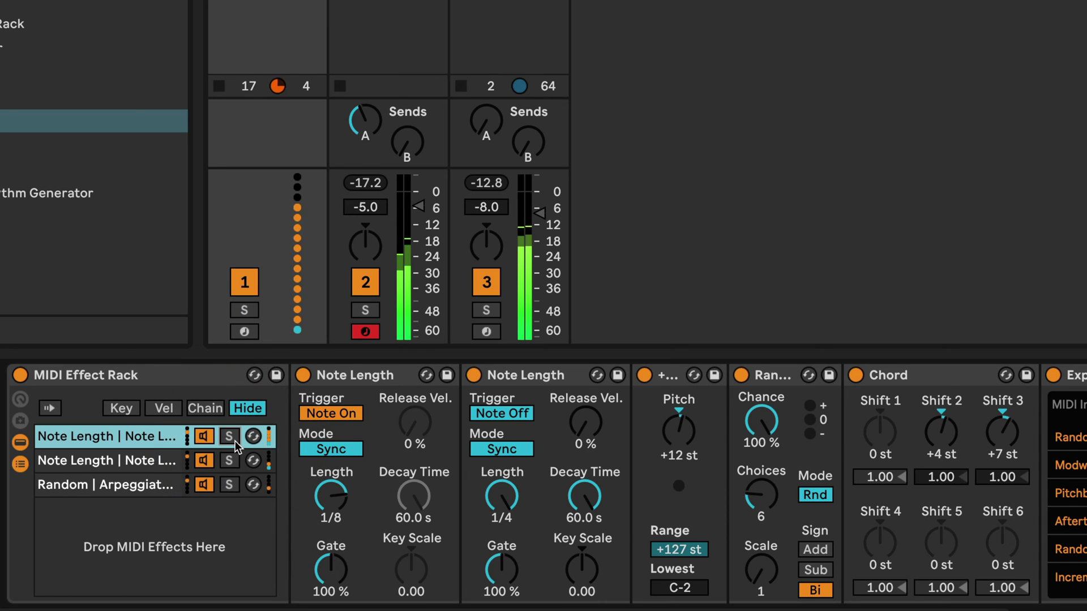
pyautogui.click(143, 460)
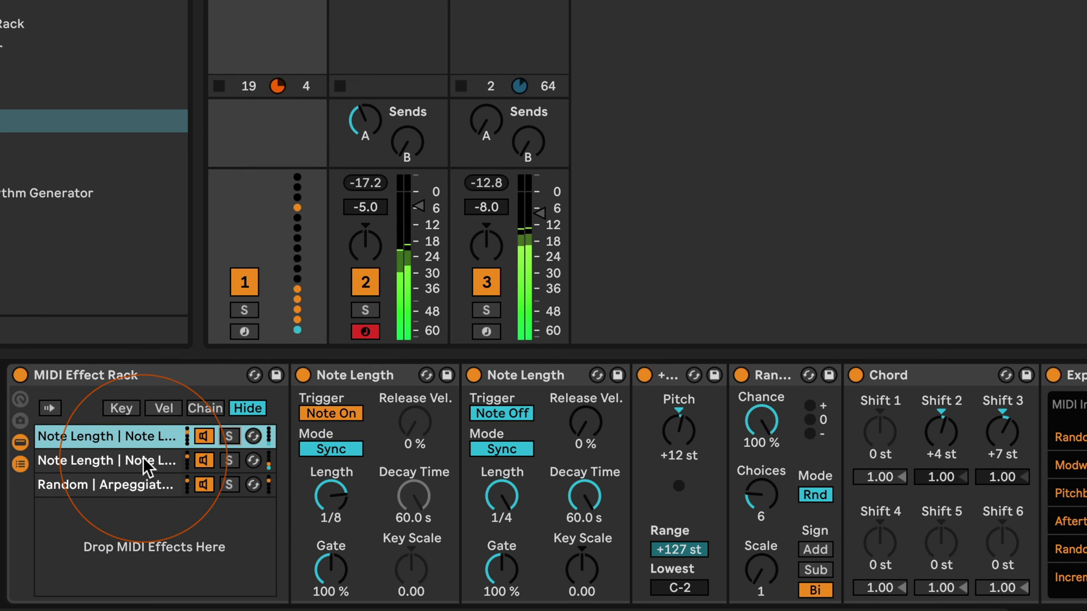
pyautogui.click(150, 501)
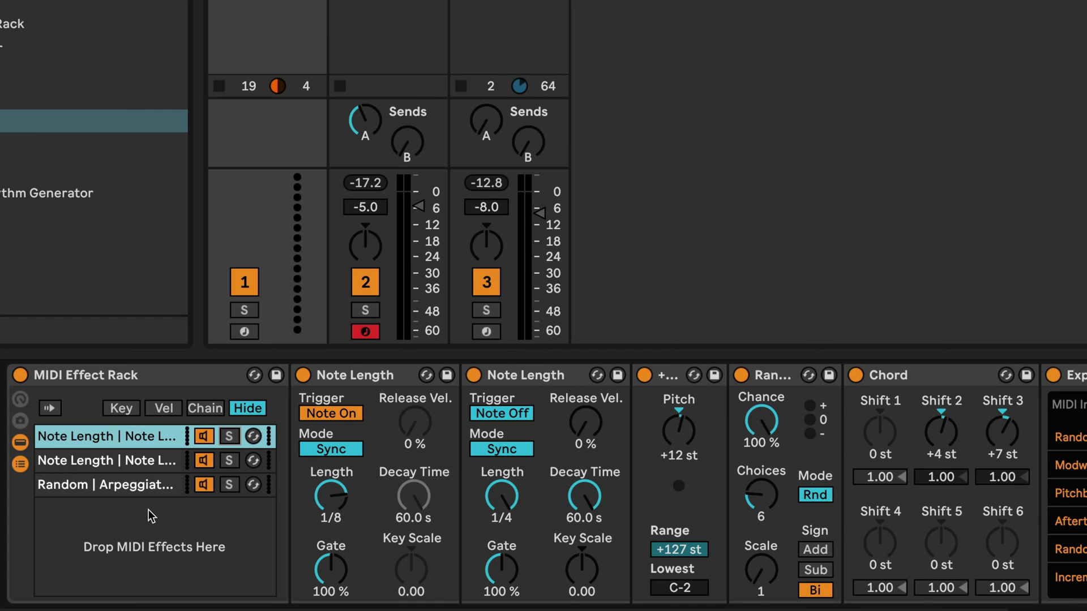
pyautogui.click(1085, 368)
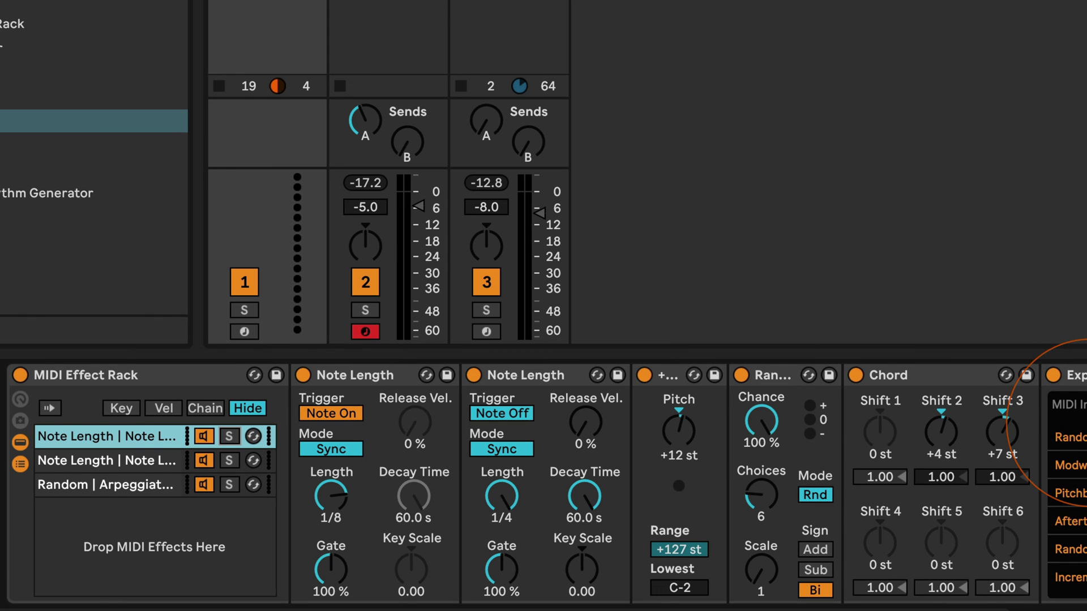
pyautogui.hscroll(3, 543, 484)
pyautogui.hscroll(-2, 543, 484)
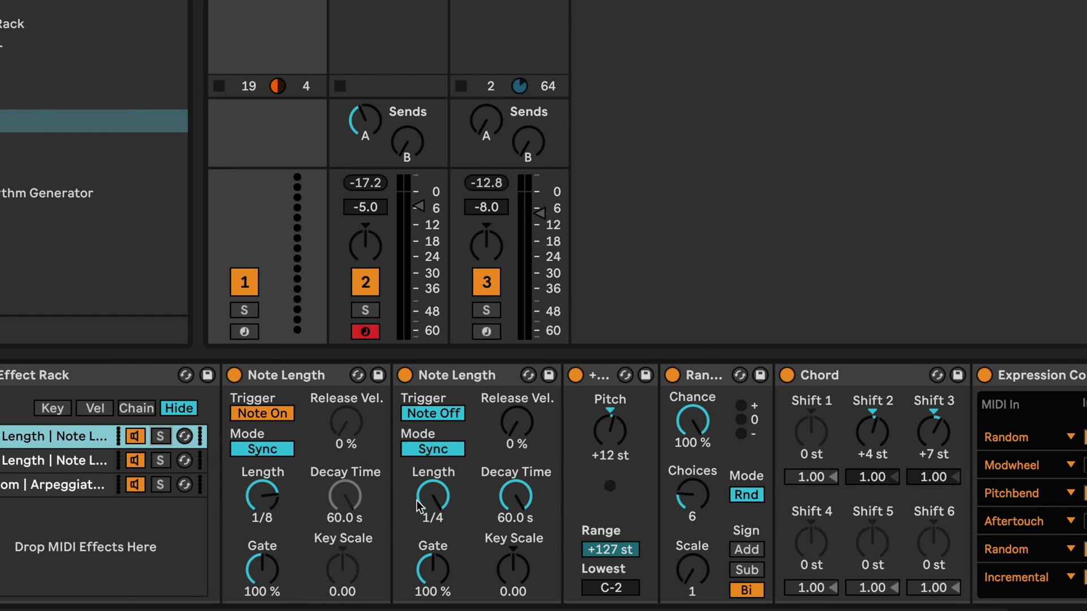
pyautogui.hscroll(-3, 417, 505)
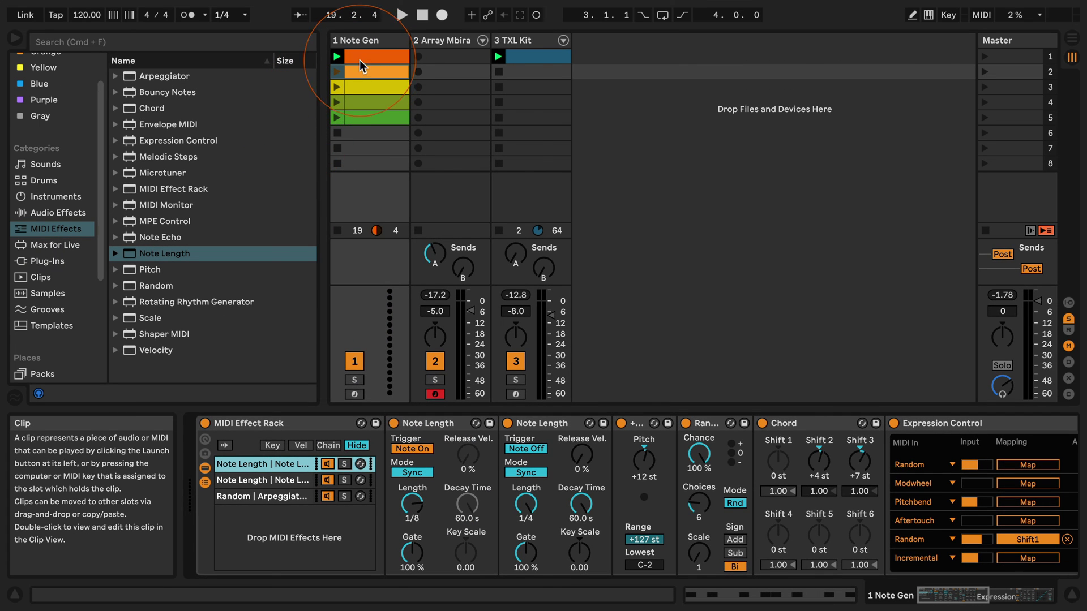
# - Launch the second Note Gen clip and stretch its notes to half tempo so the loop spans two bars
pyautogui.click(337, 73)
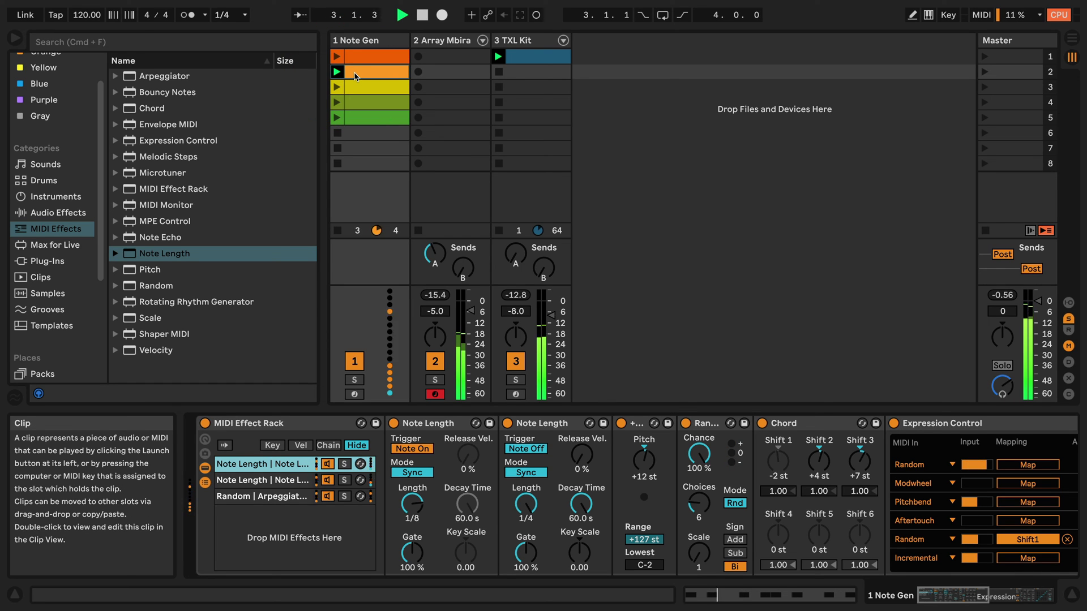
pyautogui.doubleClick(356, 76)
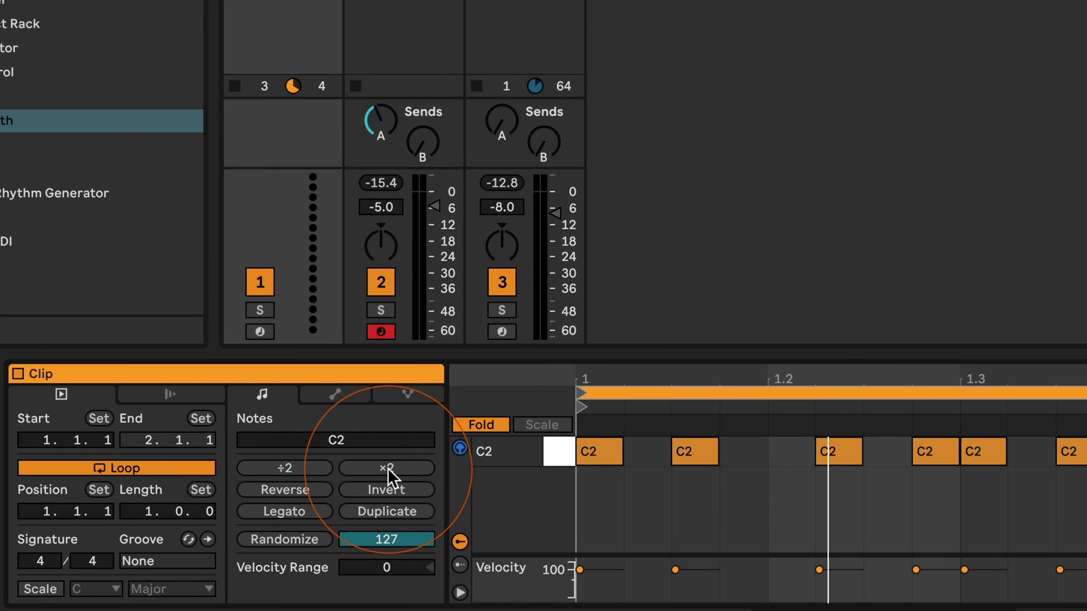
pyautogui.click(388, 469)
pyautogui.click(382, 469)
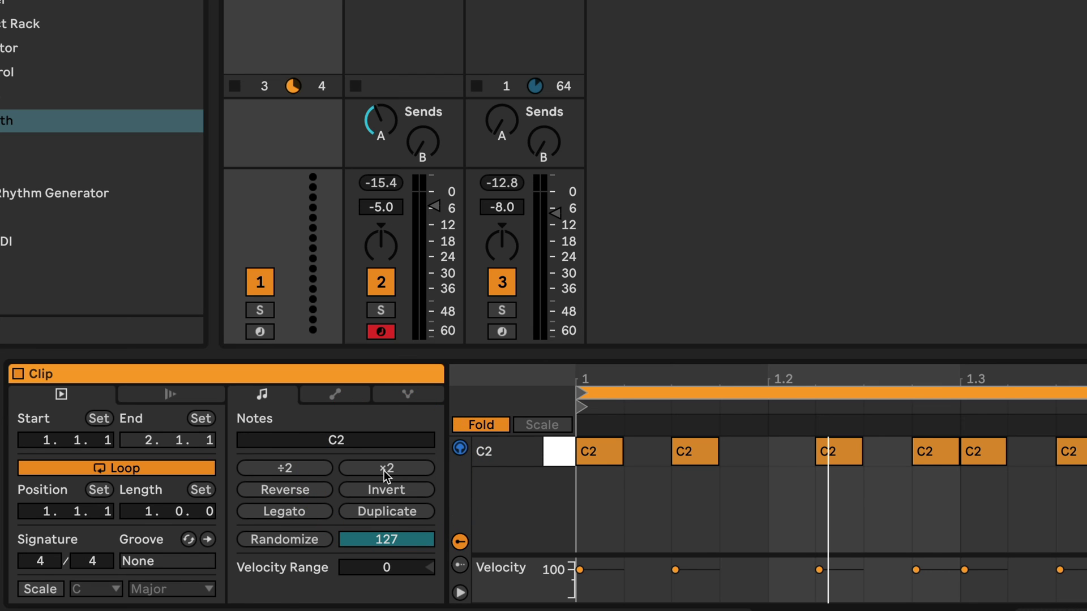
pyautogui.click(384, 469)
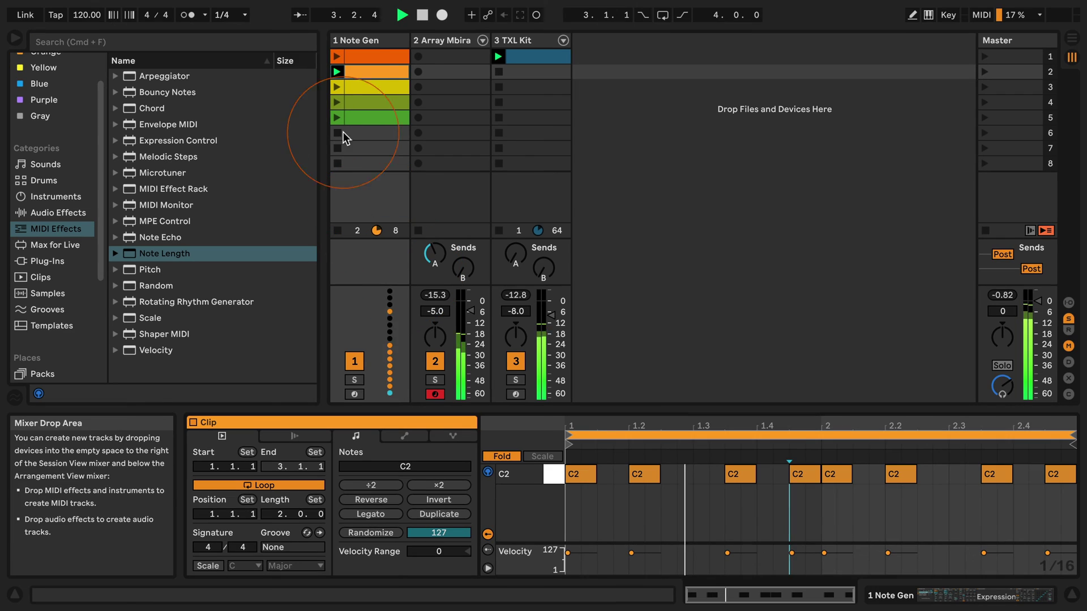
# - Launch the third Note Gen clip and stretch its notes to half tempo twice, making the loop four bars long
pyautogui.click(337, 87)
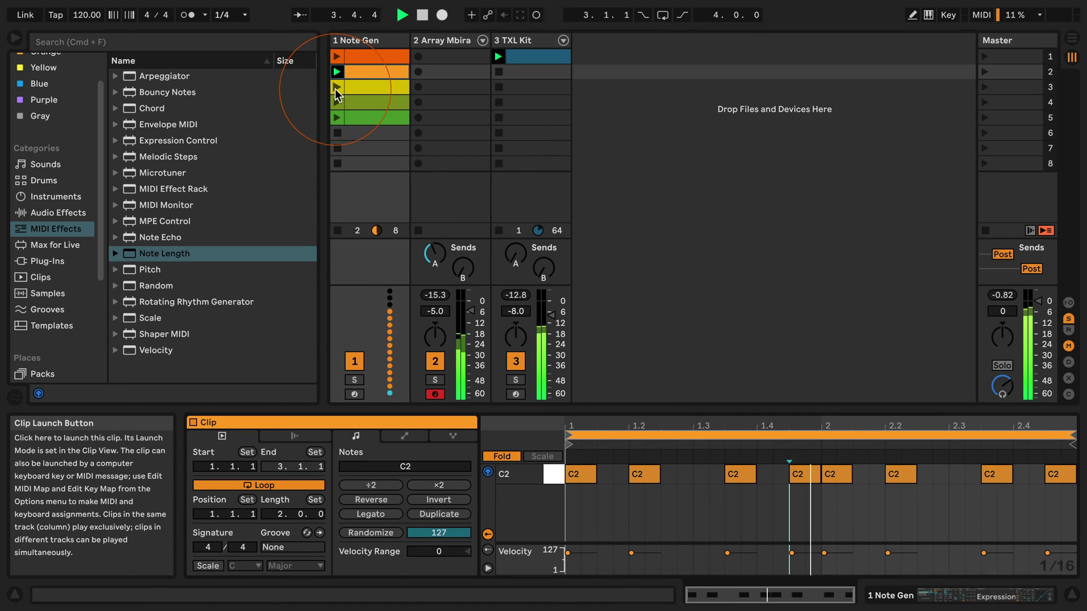
pyautogui.click(360, 89)
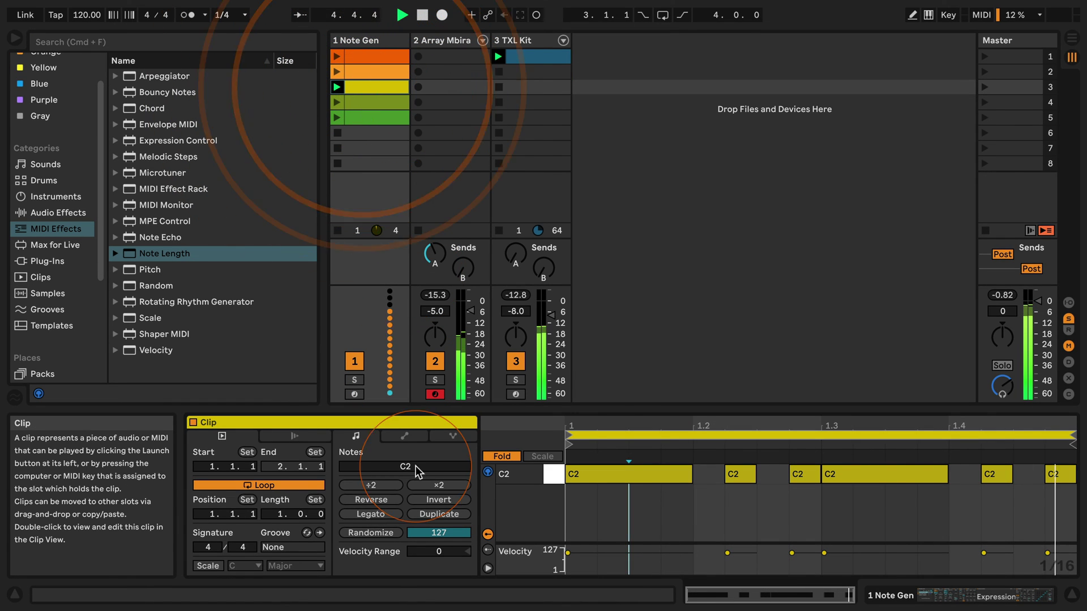
pyautogui.click(441, 487)
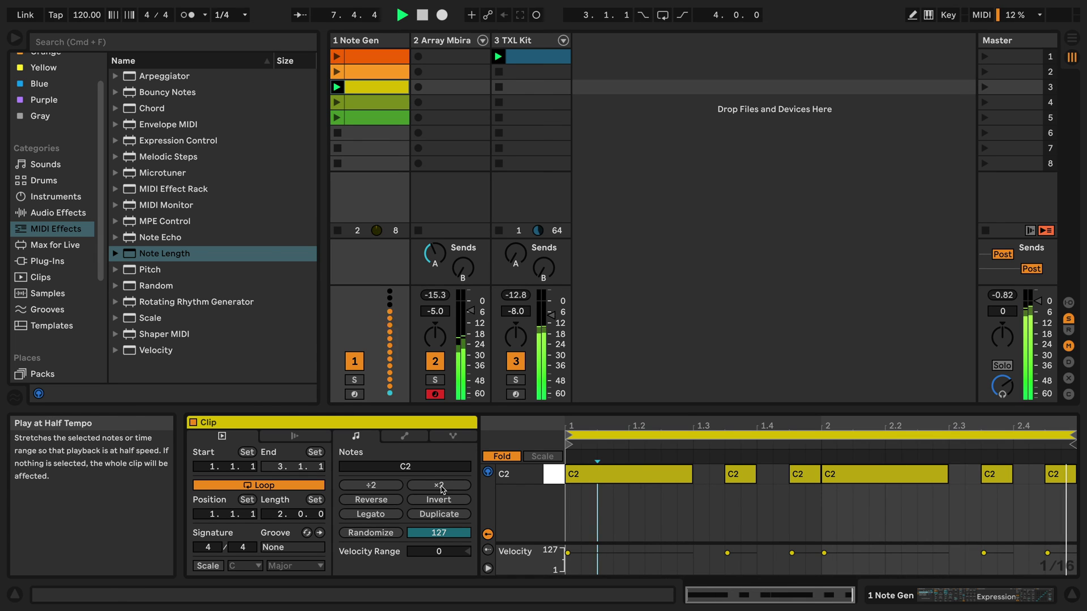
pyautogui.click(441, 486)
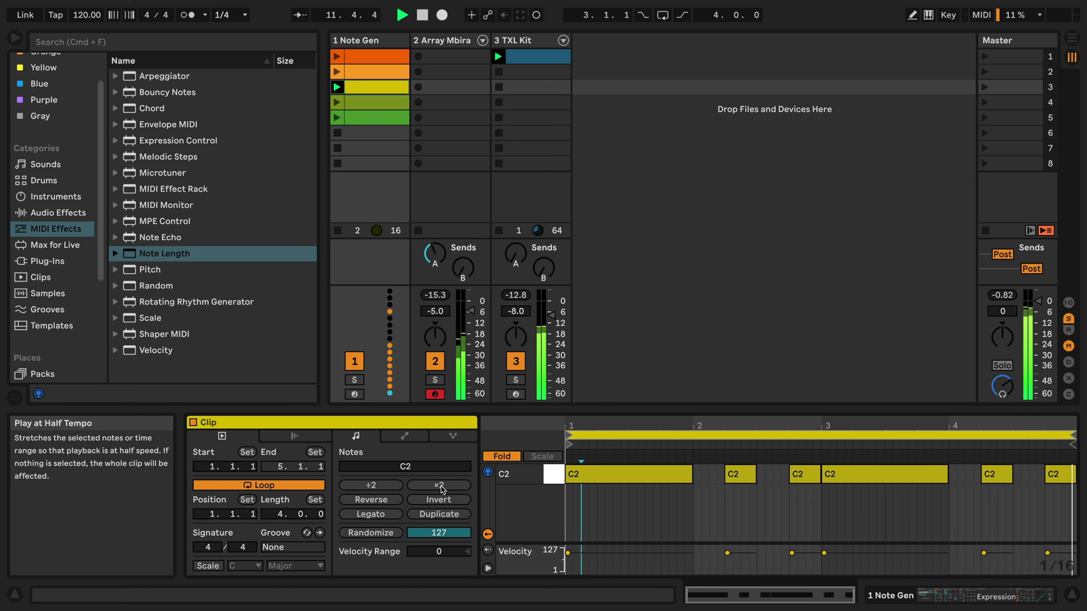
# - Launch the fourth Note Gen clip and stretch its notes to half tempo for a two-bar loop
pyautogui.click(336, 101)
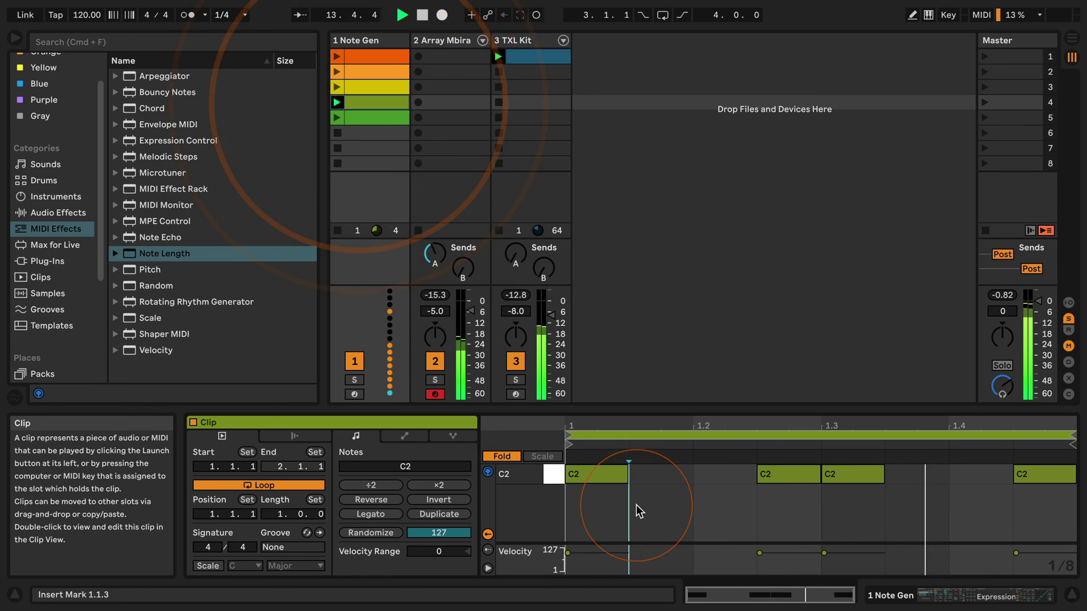
pyautogui.click(678, 528)
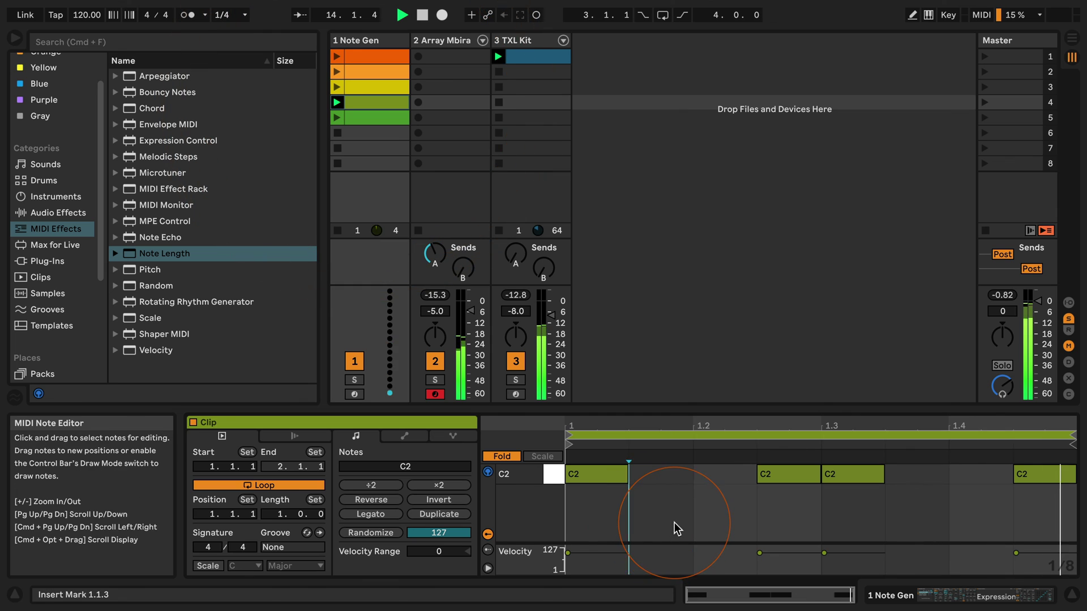
pyautogui.click(431, 485)
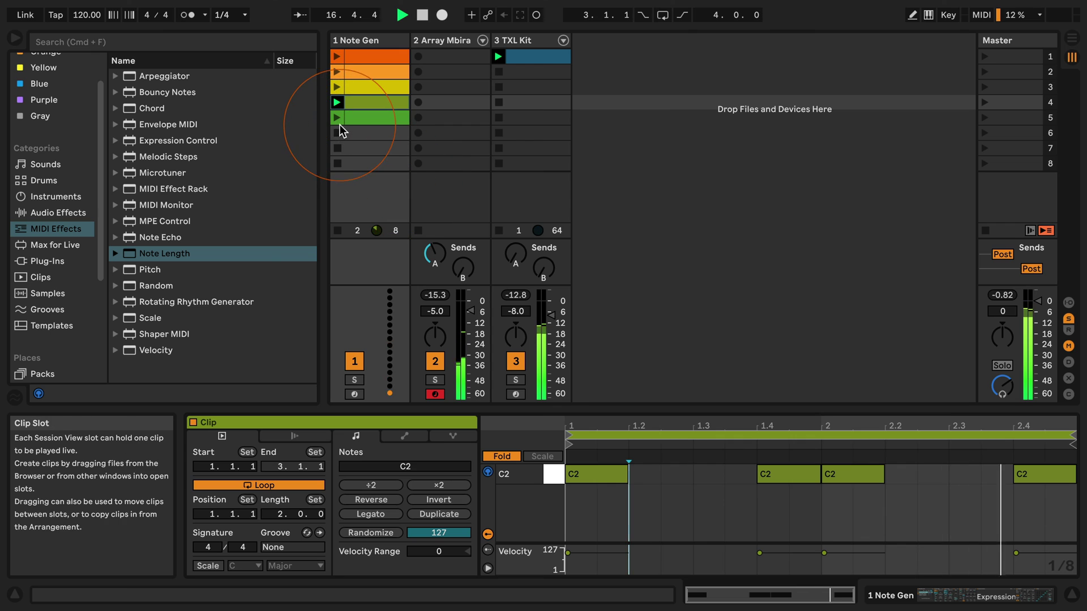
# - Launch the fifth Note Gen clip, stretch its notes to half tempo twice for a four-bar loop, and stop playback
pyautogui.click(338, 119)
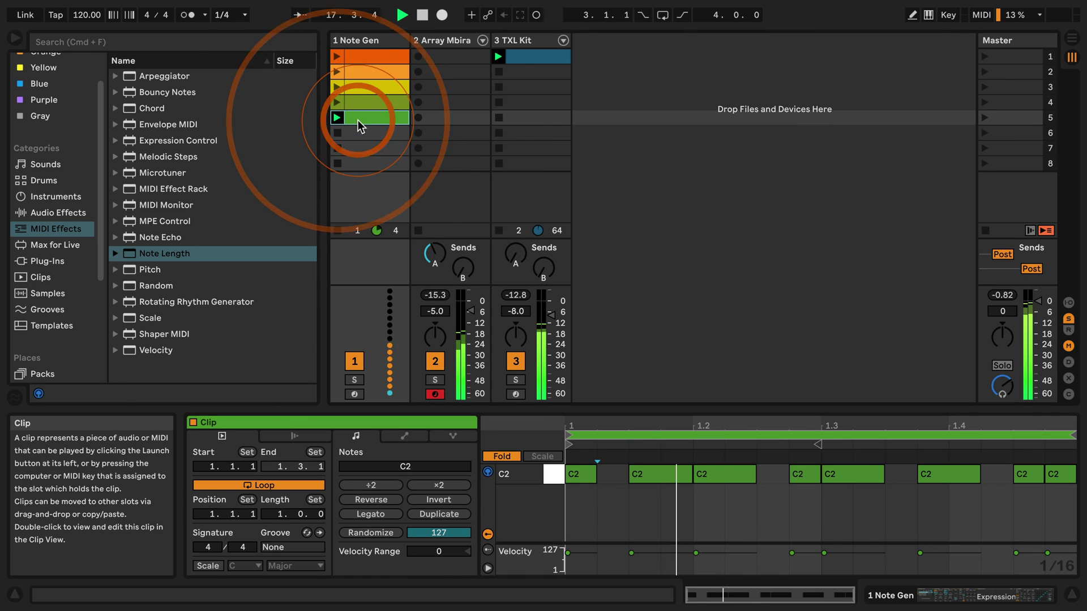
pyautogui.click(505, 505)
pyautogui.click(613, 502)
pyautogui.click(423, 489)
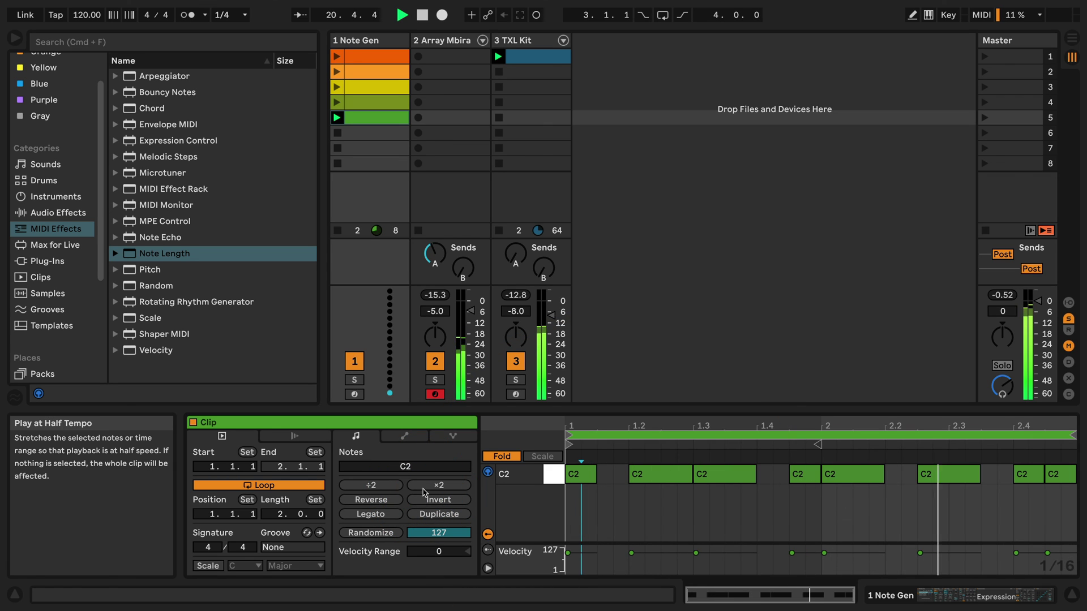
pyautogui.click(424, 488)
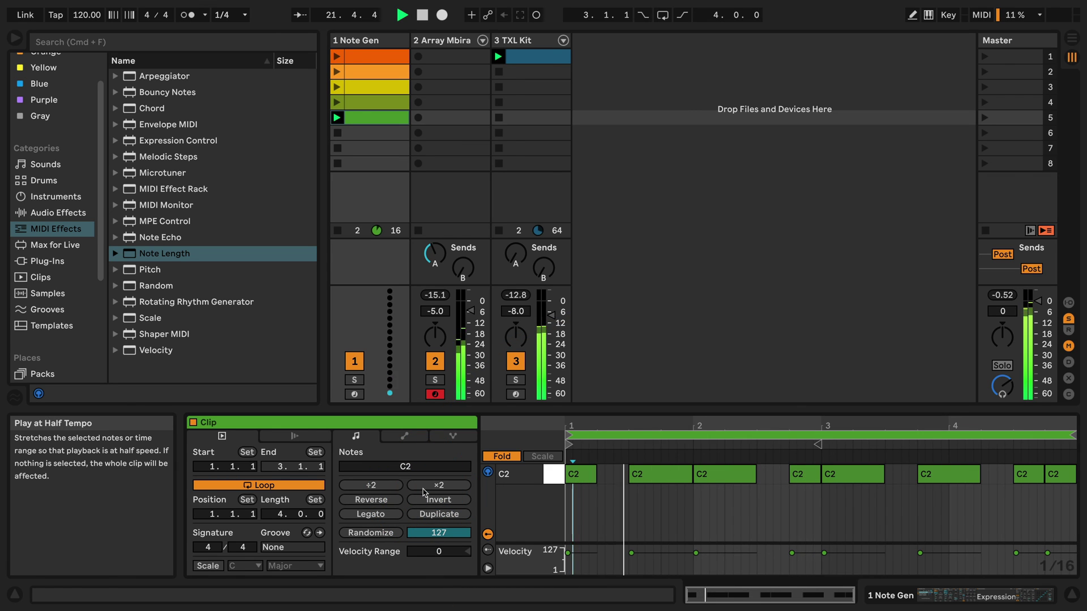
pyautogui.press('space')
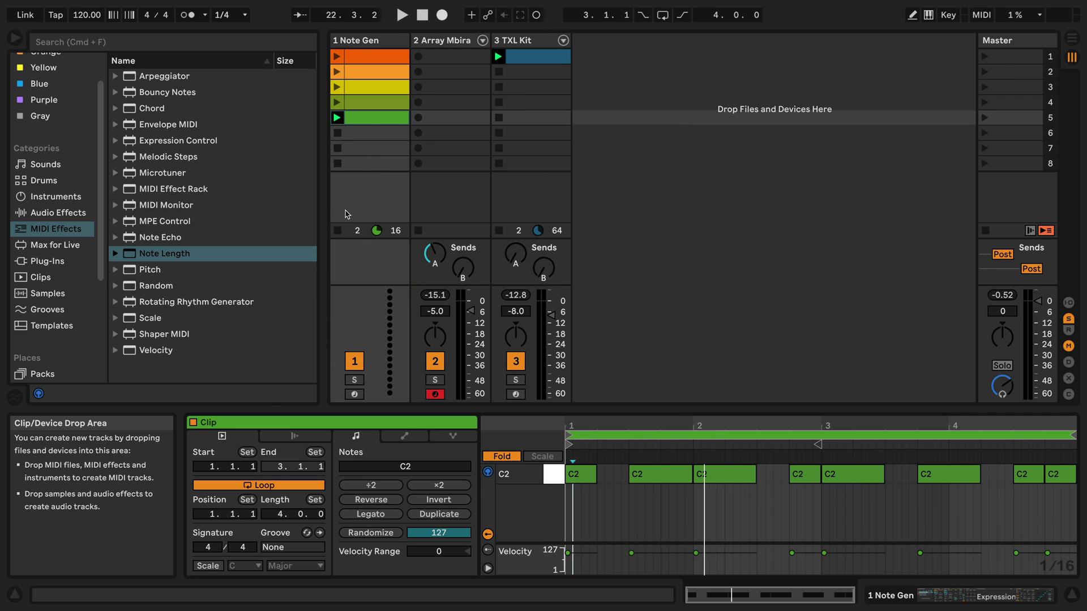
# - Move the Major Scale device out of the Note Gen track's first chain and place it after the MIDI Effect Rack
pyautogui.click(366, 40)
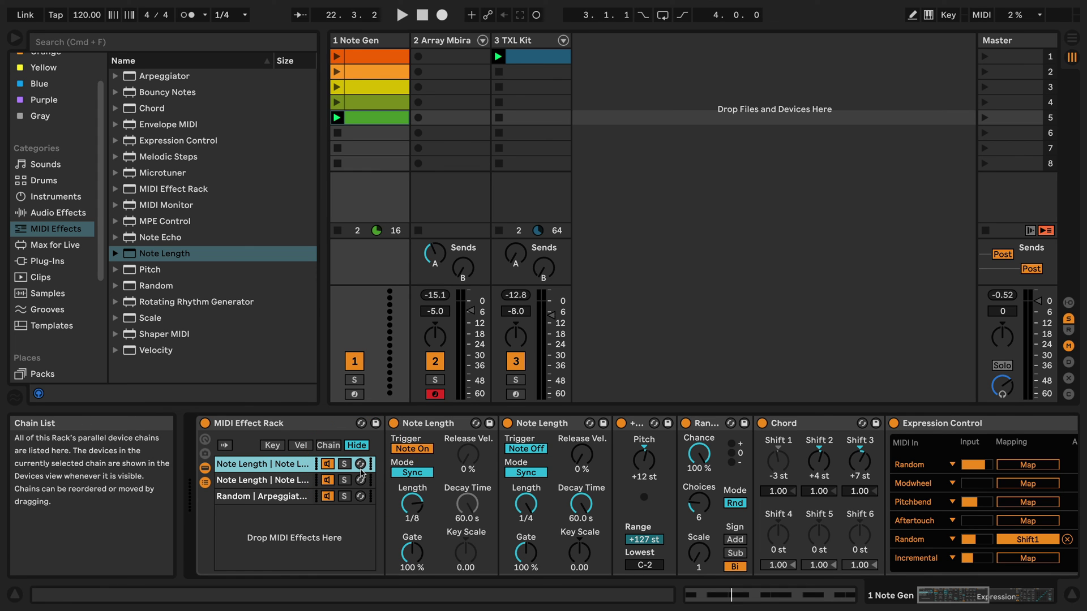
pyautogui.hscroll(1, 360, 470)
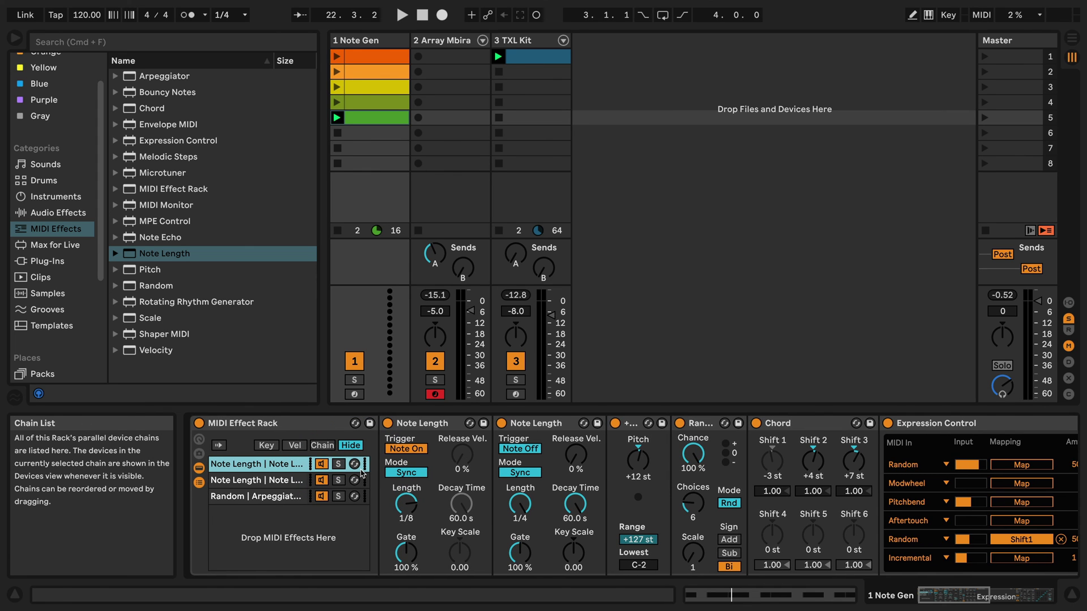
pyautogui.hscroll(10, 362, 474)
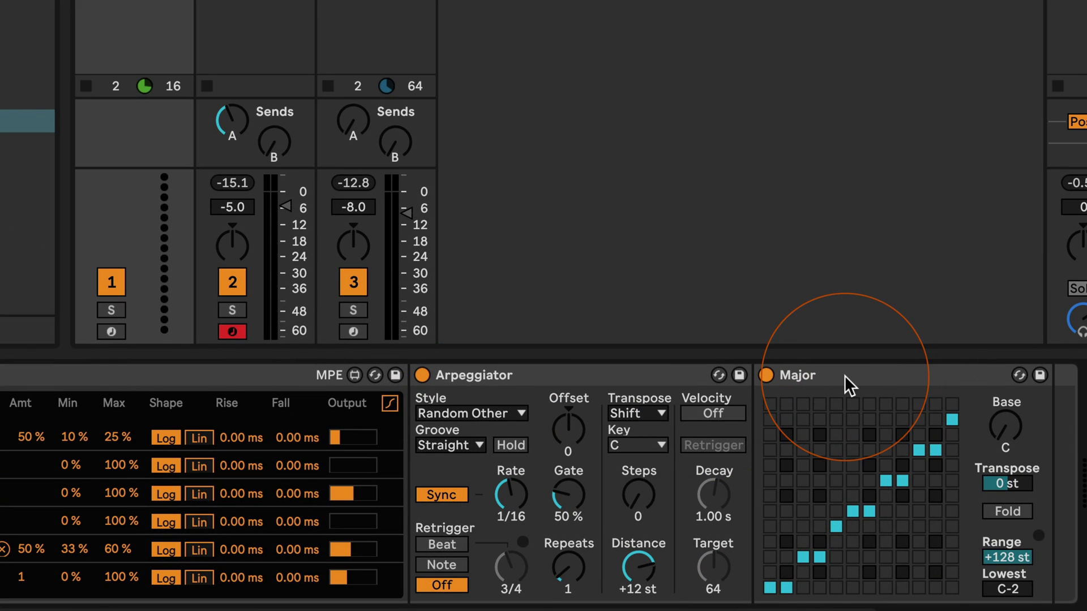
pyautogui.hscroll(-8, 846, 376)
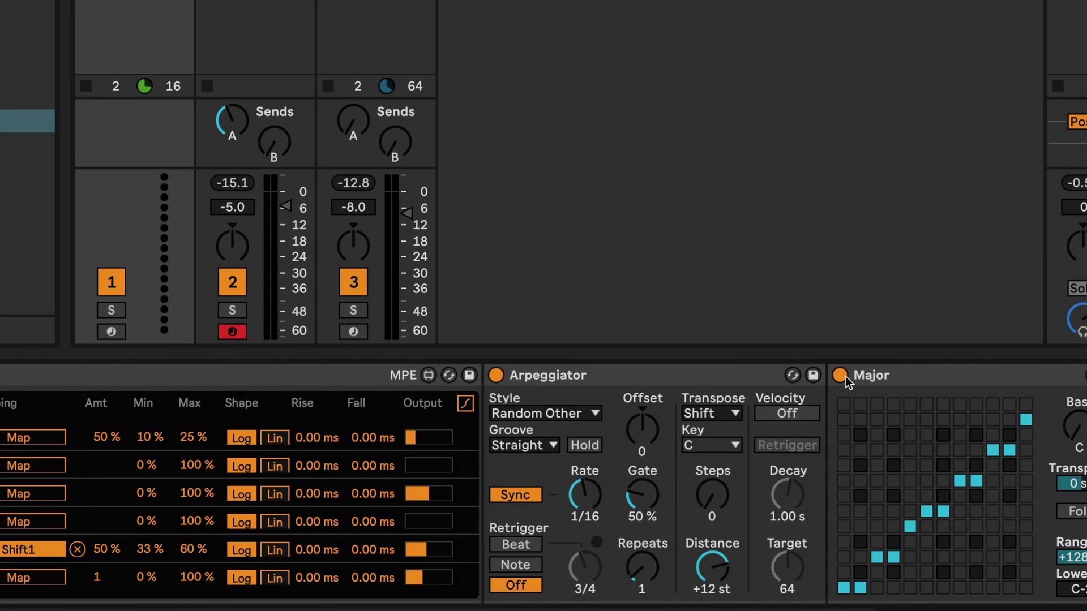
pyautogui.hscroll(4, 846, 376)
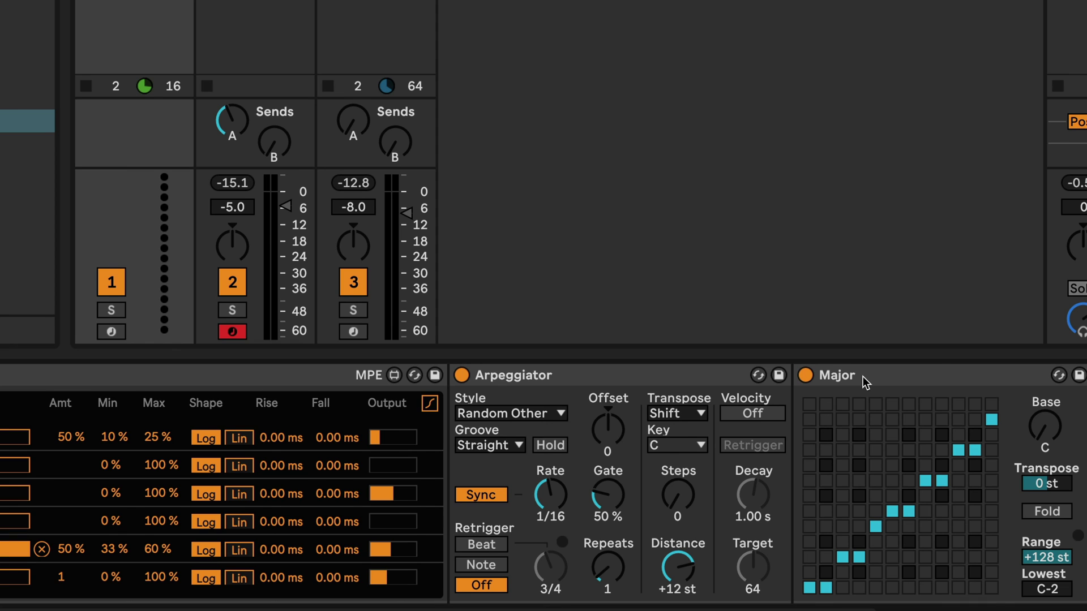
pyautogui.hscroll(-7, 863, 377)
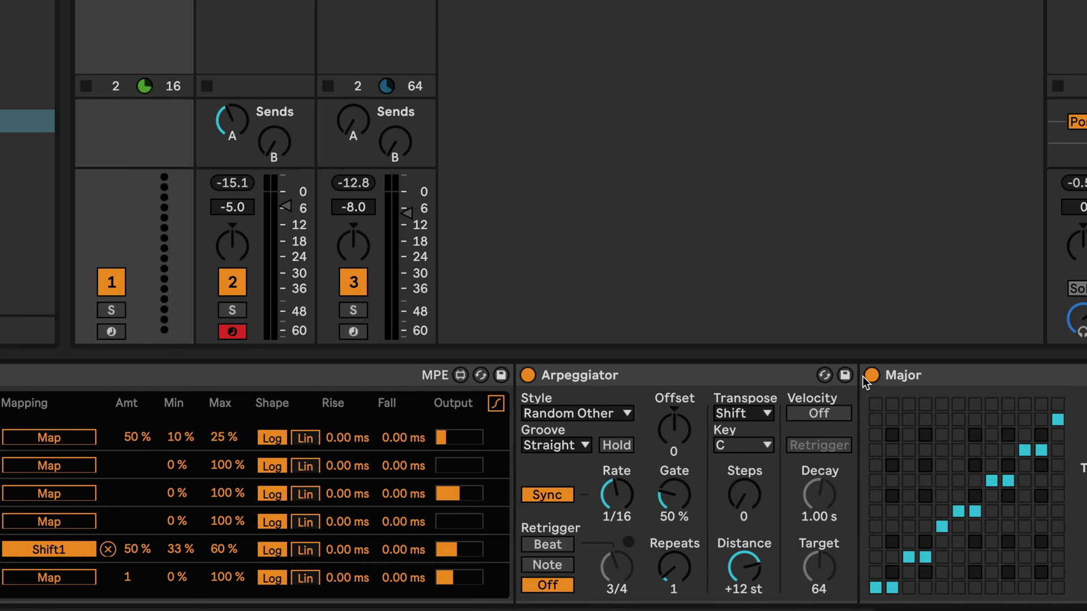
pyautogui.hscroll(13, 863, 377)
pyautogui.moveTo(863, 377); pyautogui.dragTo(1082, 393)
pyautogui.hscroll(-9, 1014, 399)
pyautogui.hscroll(-15, 544, 484)
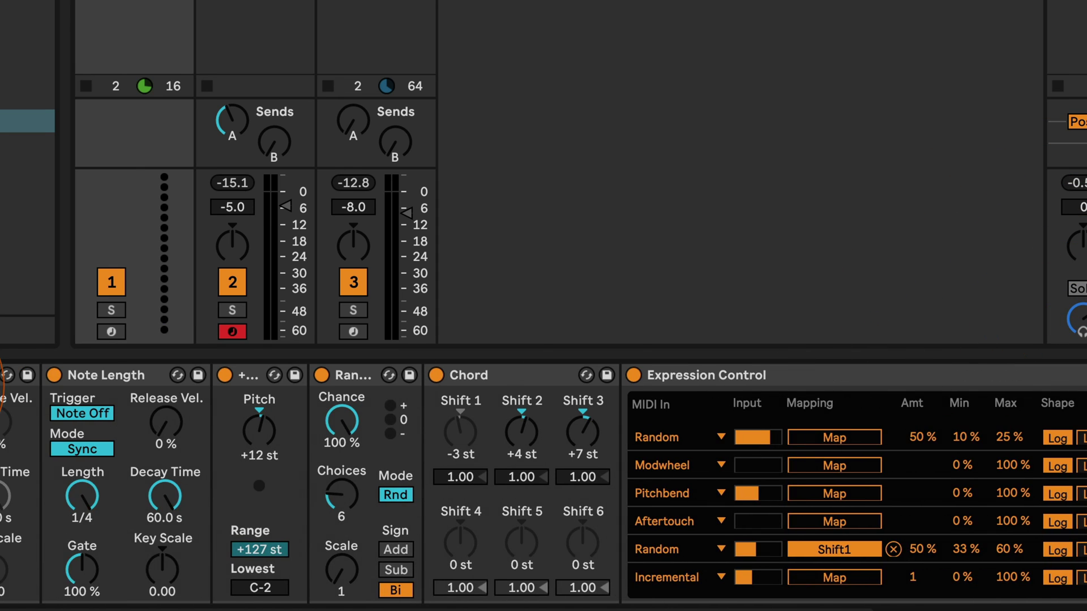
pyautogui.hscroll(-5, 29, 379)
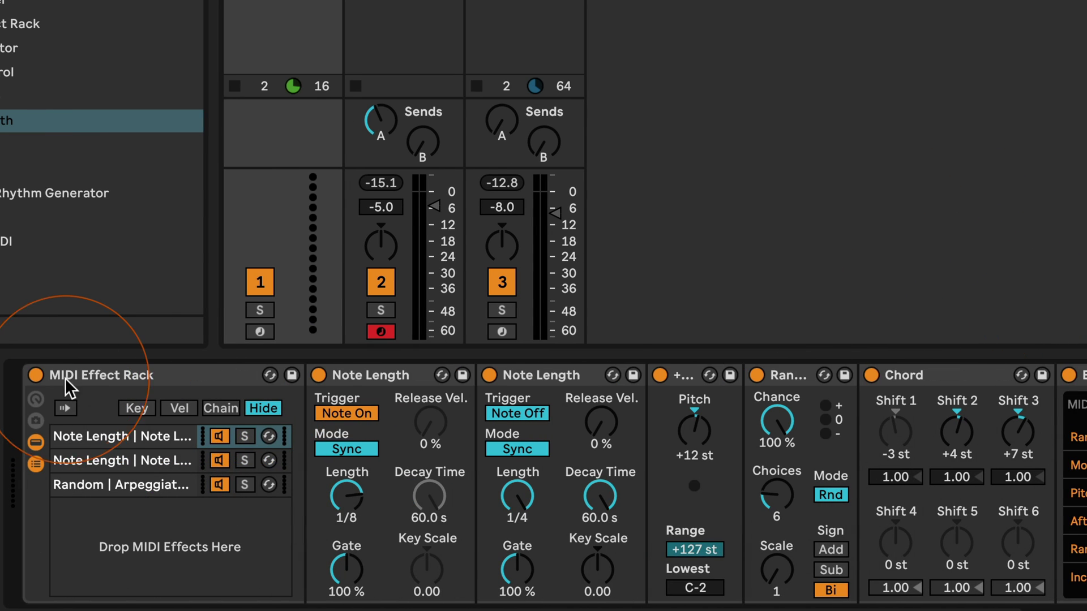
# - Group the MIDI Effect Rack and the Major Scale device after it into a new MIDI Effect Rack, and review the first chain's devices
pyautogui.moveTo(65, 378); pyautogui.dragTo(1010, 372)
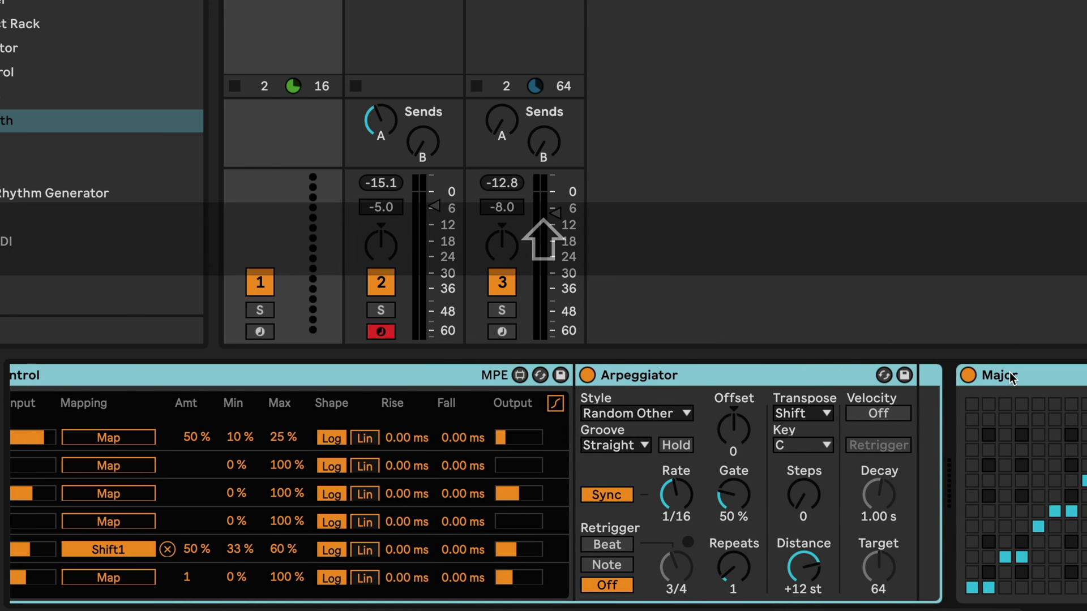
pyautogui.press('super+g')
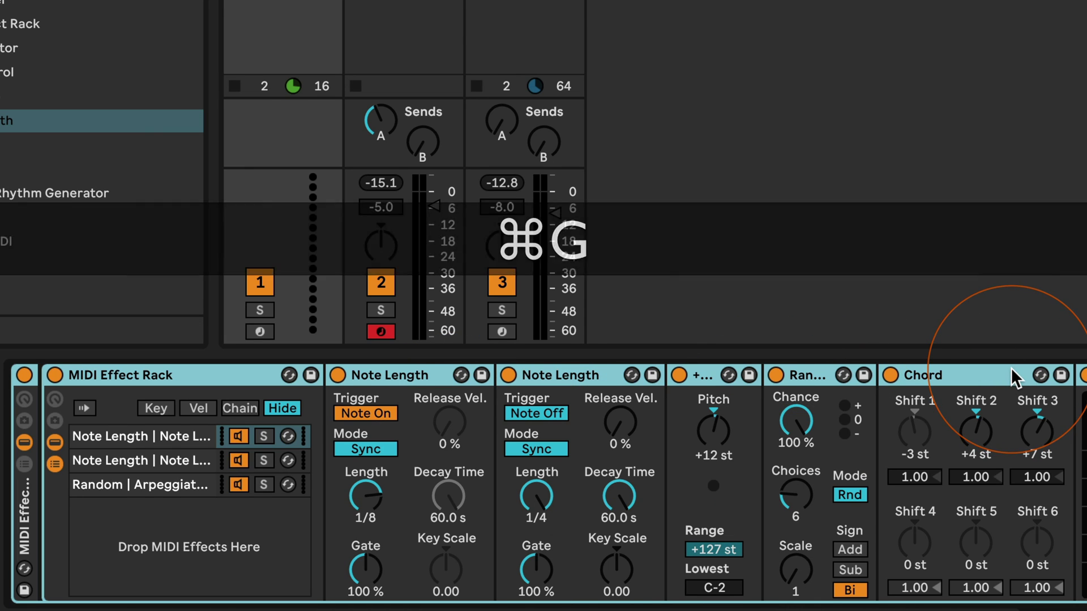
pyautogui.click(150, 437)
pyautogui.doubleClick(149, 436)
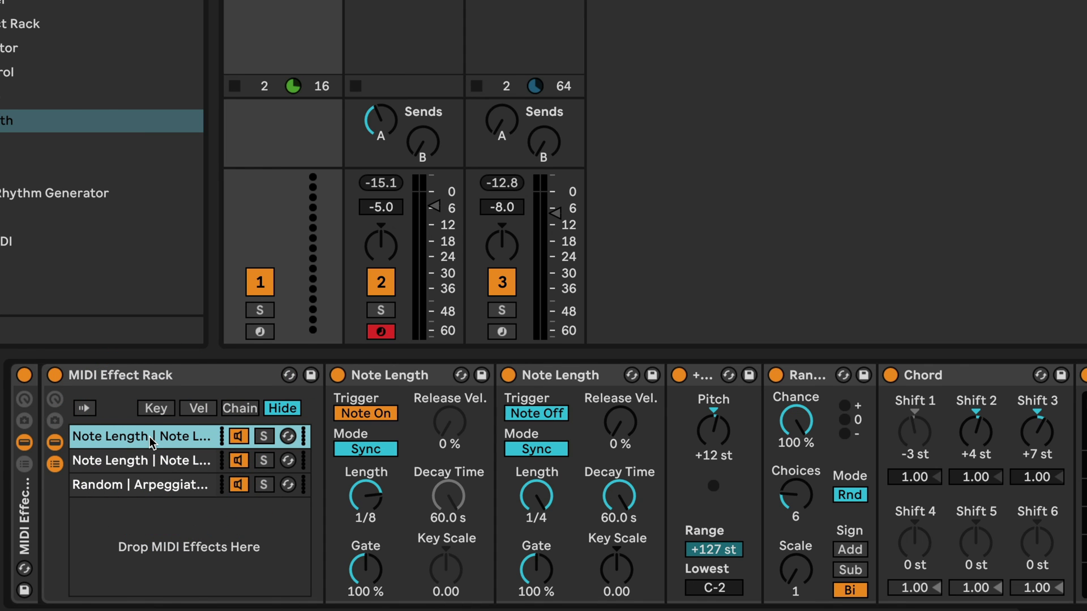
pyautogui.hscroll(8, 404, 434)
pyautogui.hscroll(8, 403, 434)
pyautogui.hscroll(-10, 501, 441)
# - Delete the Major Scale device from the inner rack's second chain
pyautogui.click(149, 461)
pyautogui.hscroll(15, 404, 449)
pyautogui.click(756, 383)
pyautogui.press('BackSpace')
pyautogui.hscroll(-15, 739, 387)
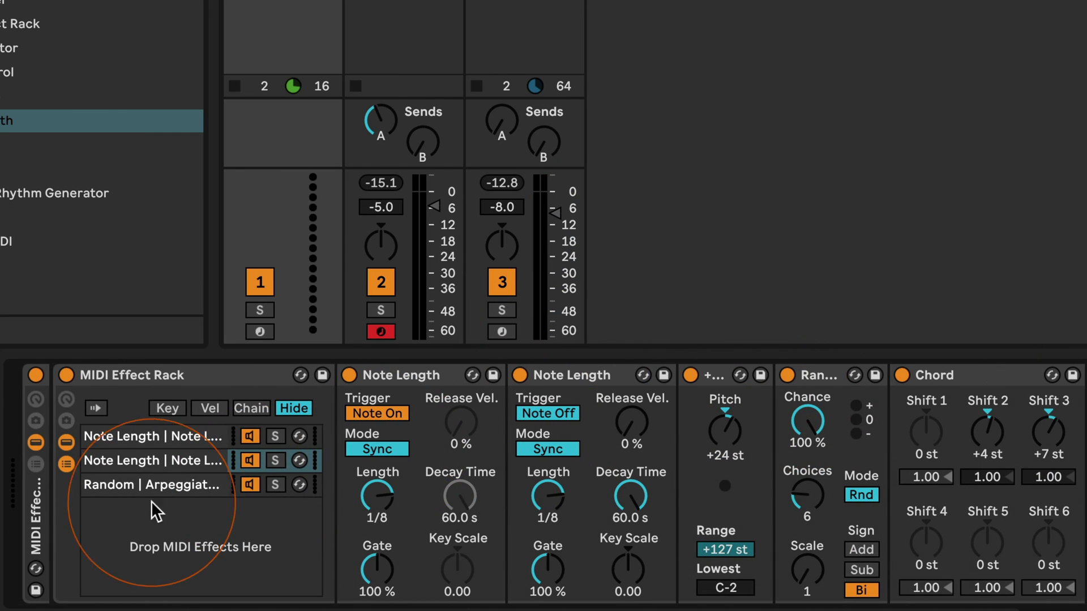
# - Delete the Major Scale device from the inner rack's third chain and select the inner MIDI Effect Rack
pyautogui.click(136, 485)
pyautogui.hscroll(10, 596, 474)
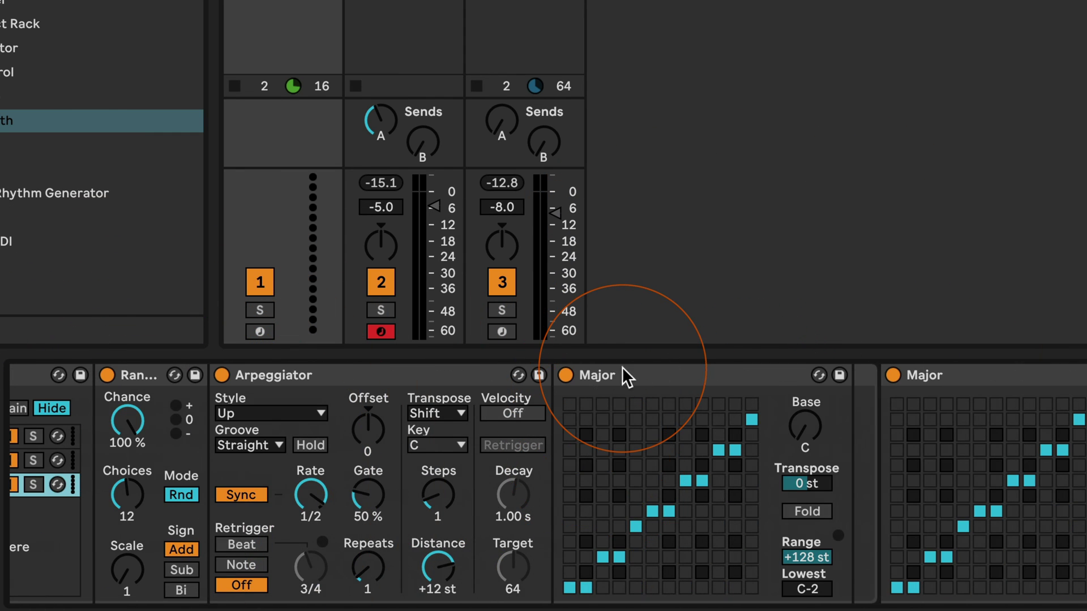
pyautogui.click(623, 370)
pyautogui.press('BackSpace')
pyautogui.hscroll(-5, 641, 403)
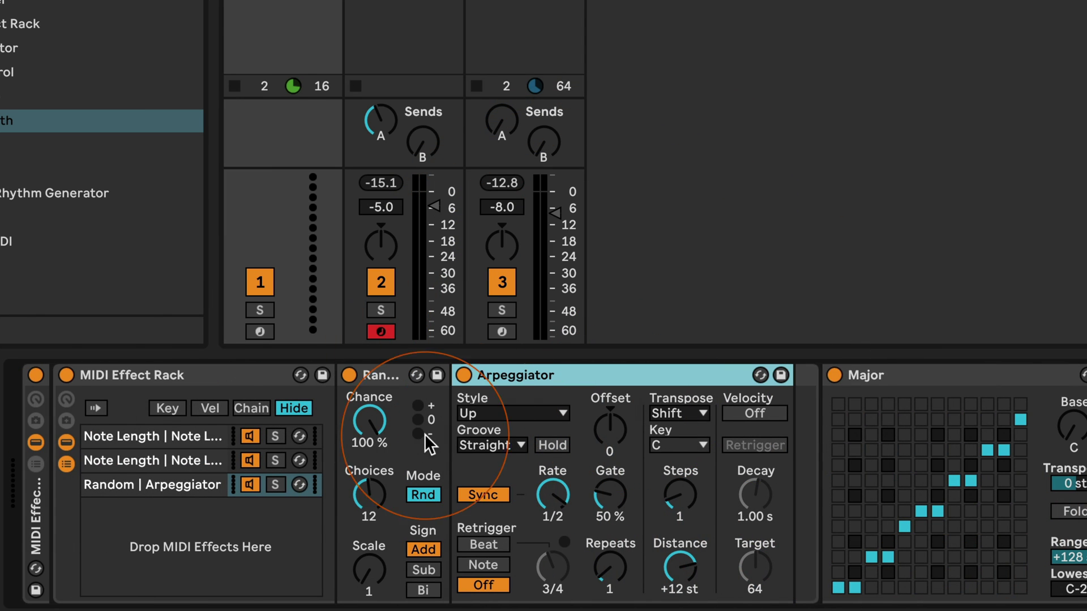
pyautogui.click(152, 375)
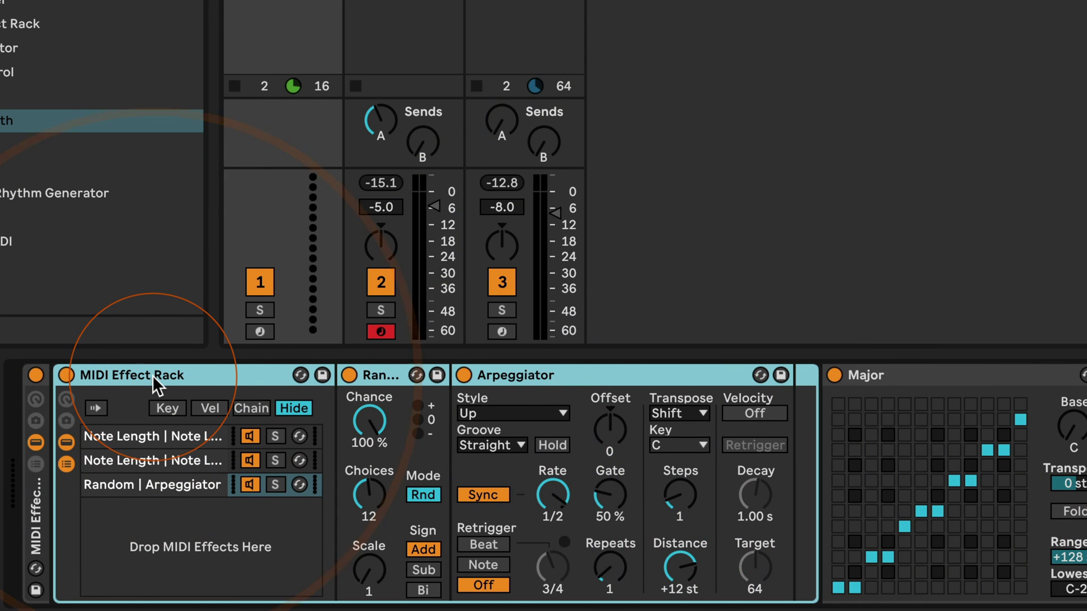